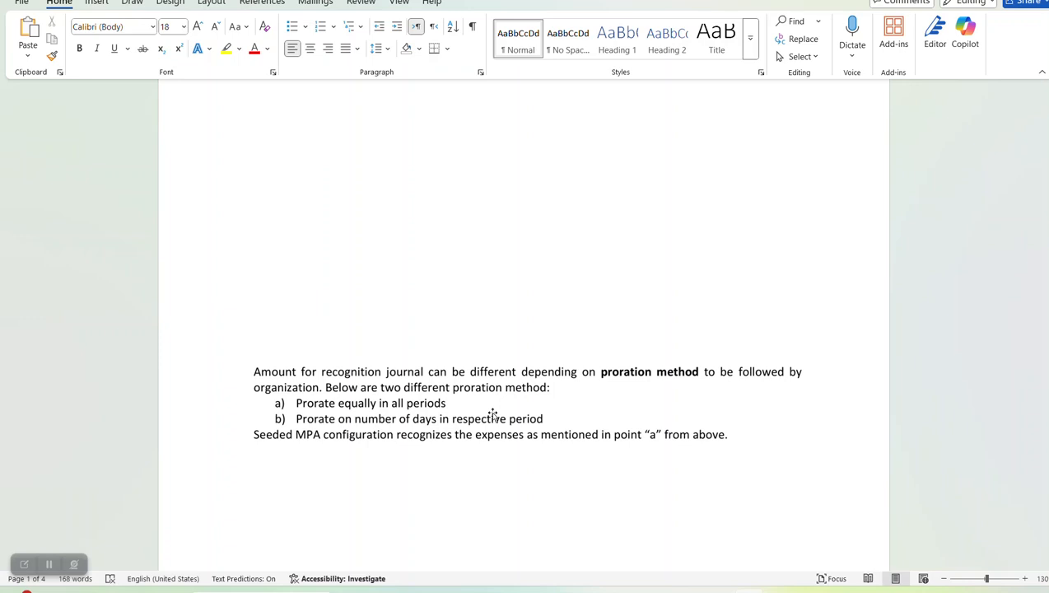
# - Read the document's notes on proration methods and the MPA invoice's accrual and recognition accounting entries
pyautogui.scroll(-10, 493, 414)
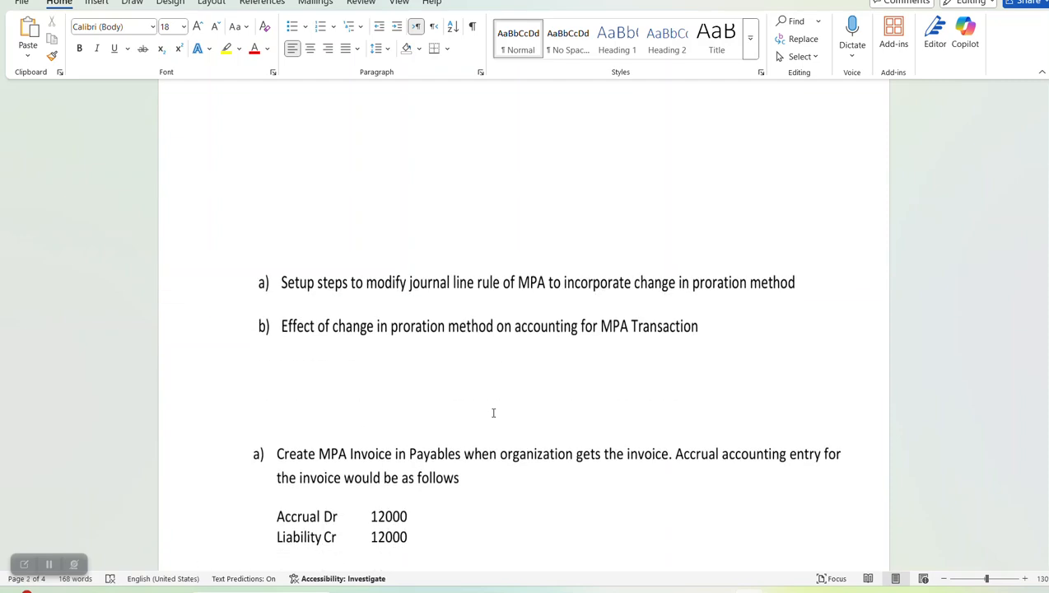
pyautogui.scroll(-3, 493, 413)
pyautogui.scroll(-2, 493, 413)
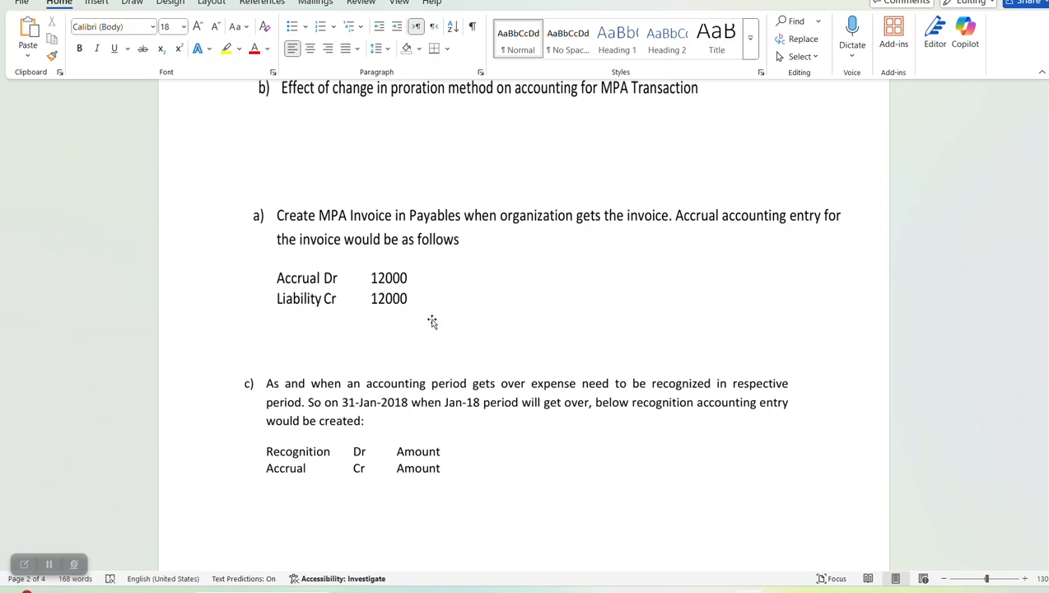
pyautogui.click(389, 285)
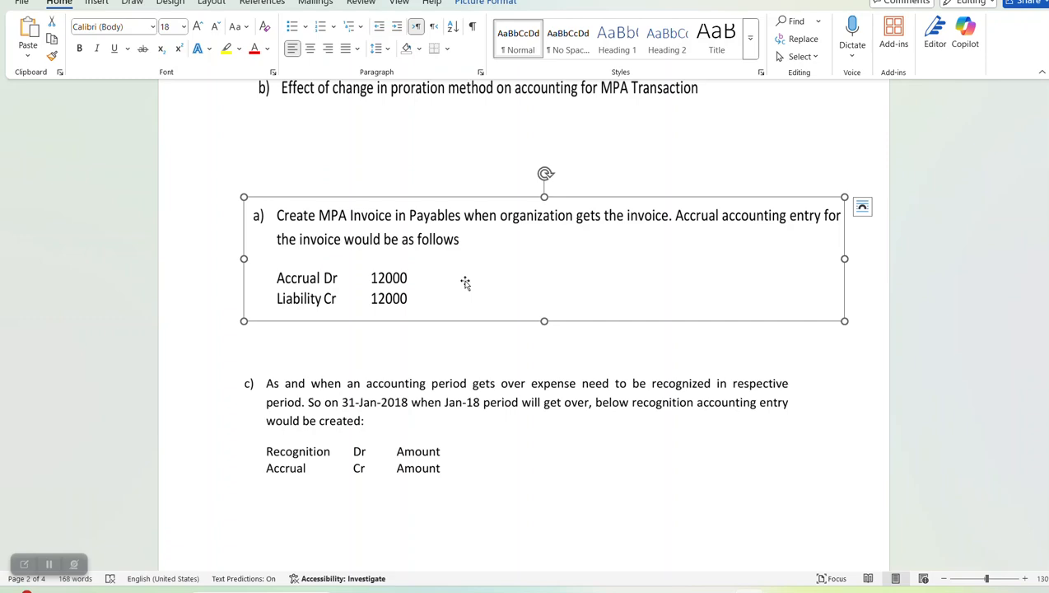
# - Switch to Oracle Payables and cancel the blank invoice entry to return to the invoices overview
pyautogui.hotkey('alt', 'Tab')
pyautogui.hotkey('alt', 'Tab')
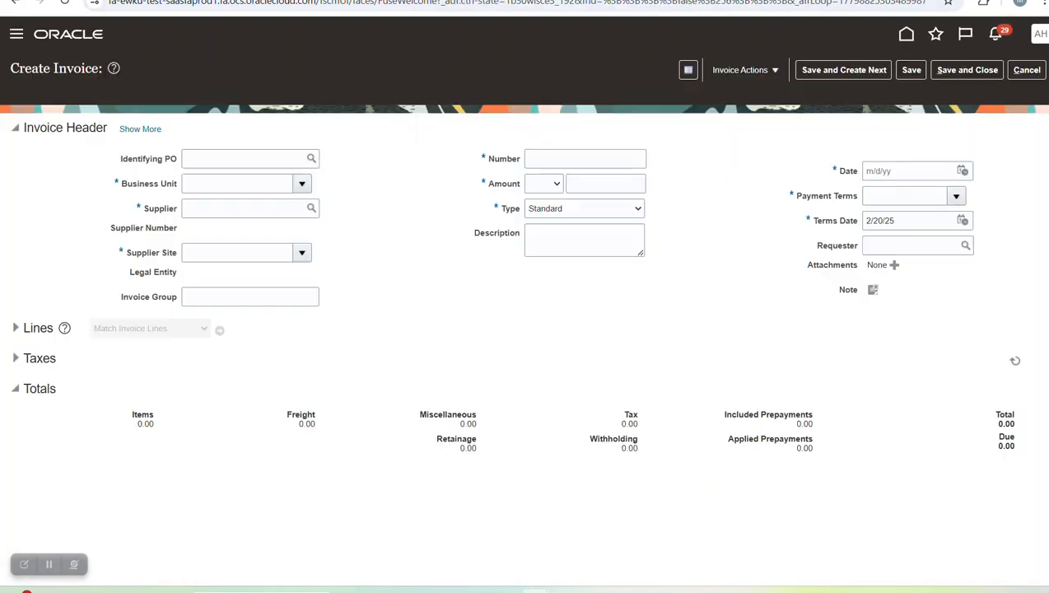
pyautogui.click(1026, 70)
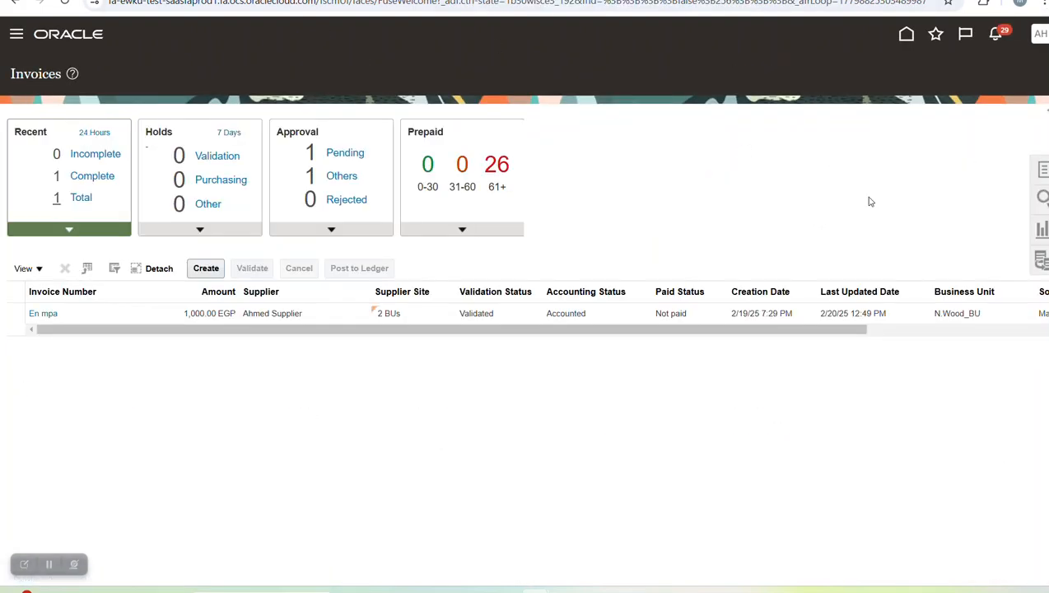
# - Search the supplier's invoices by invoice number "MPA" and leave the results
pyautogui.click(1043, 201)
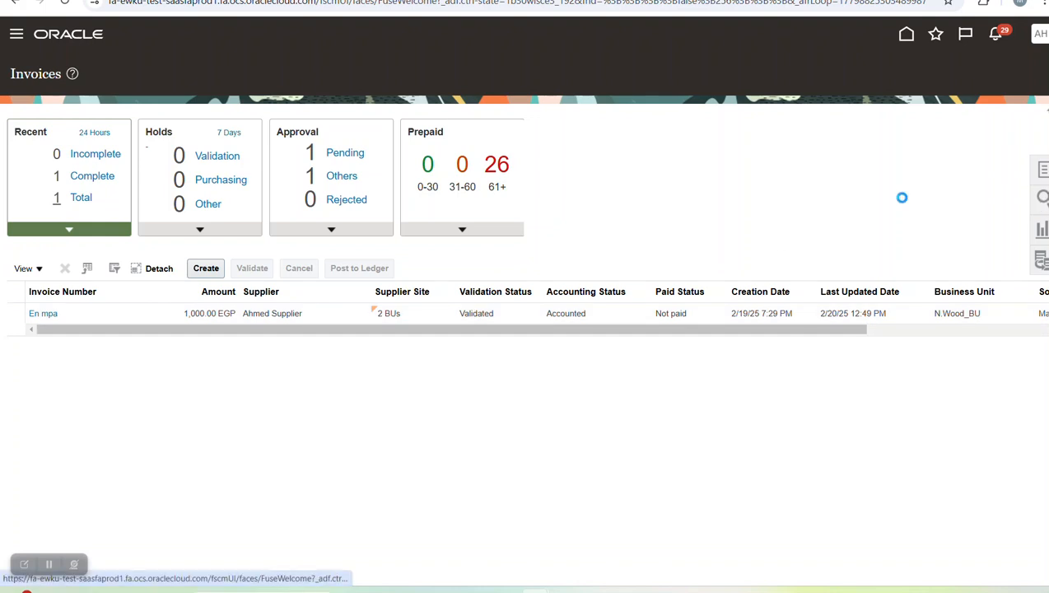
pyautogui.click(941, 125)
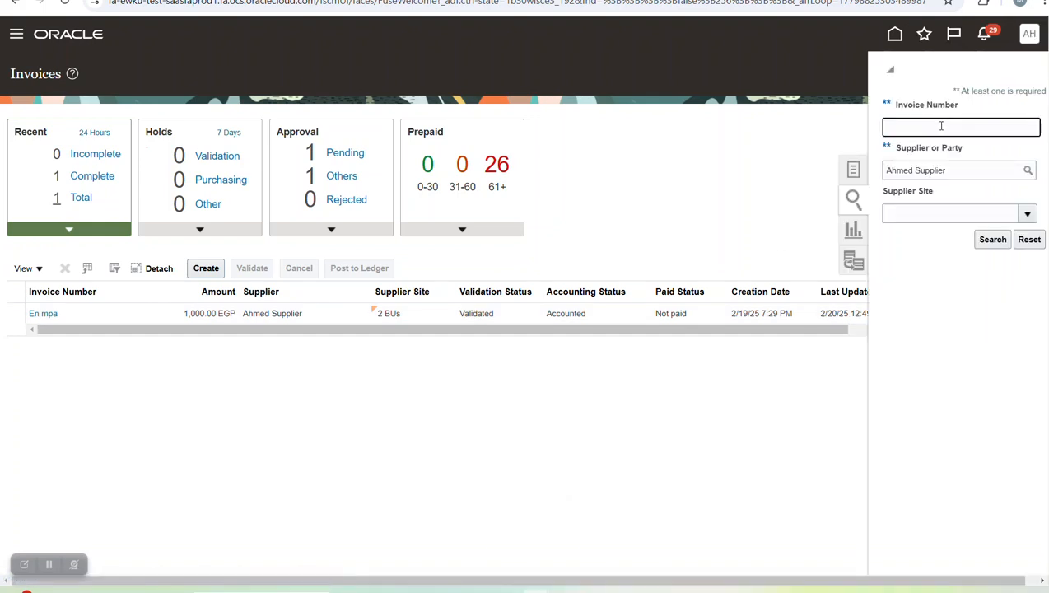
pyautogui.press('capslock')
pyautogui.write('MPA')
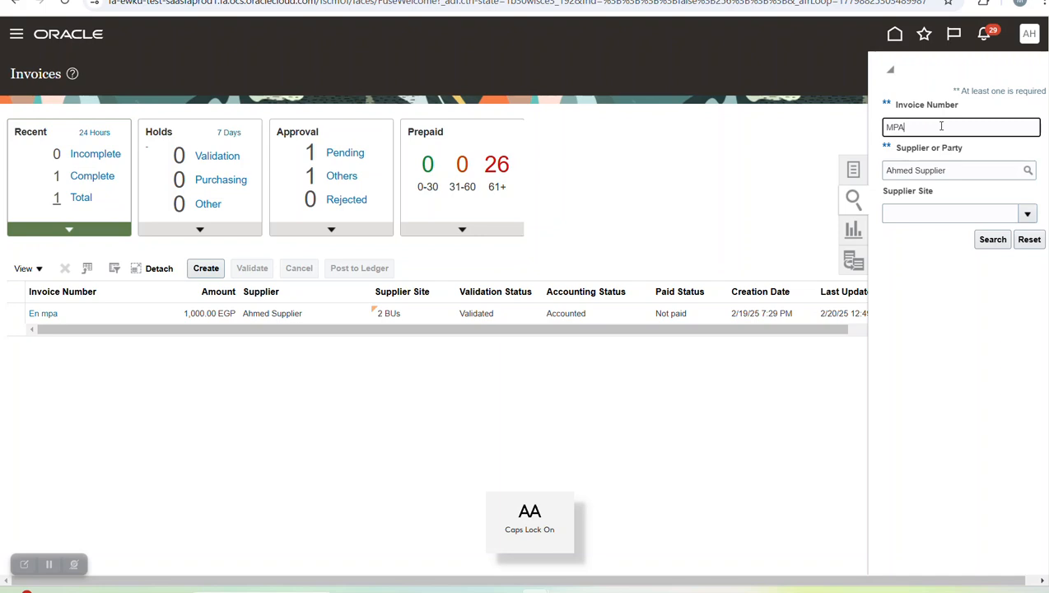
pyautogui.press('Return')
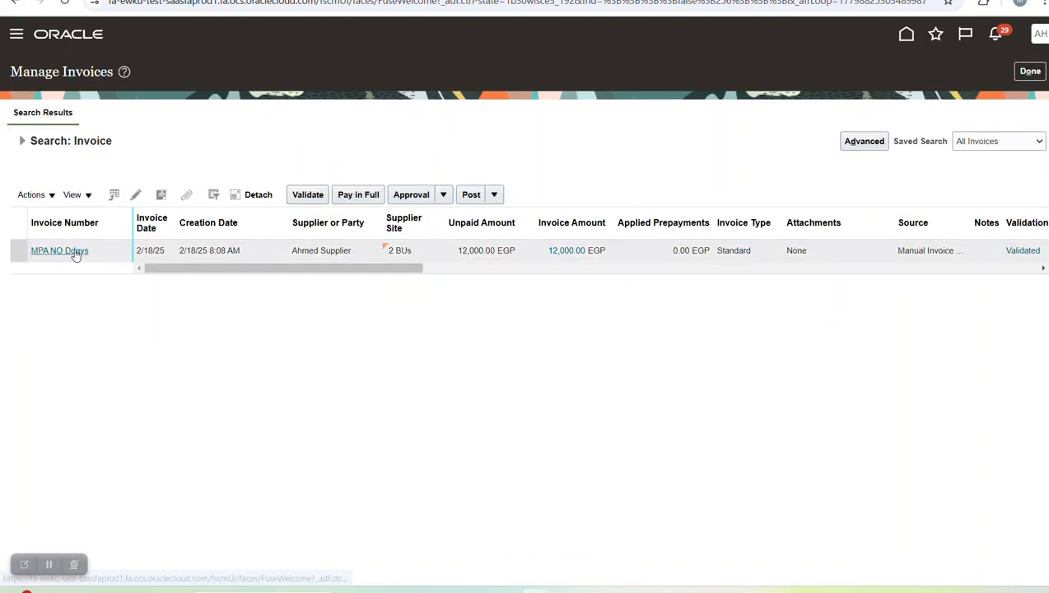
pyautogui.click(1030, 72)
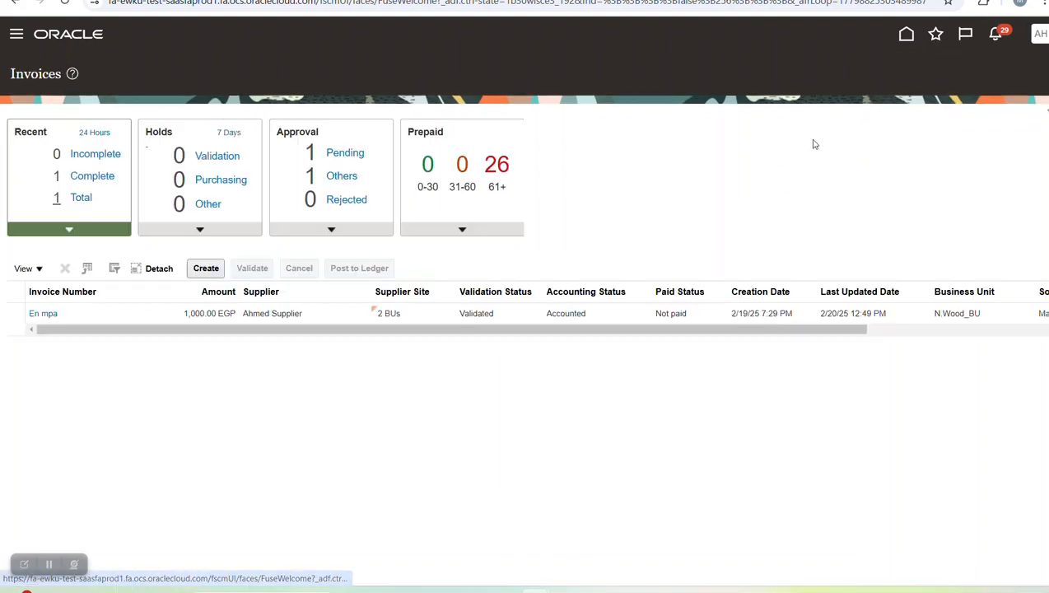
# - Search the supplier's invoices by invoice number "no of peri"
pyautogui.click(1045, 203)
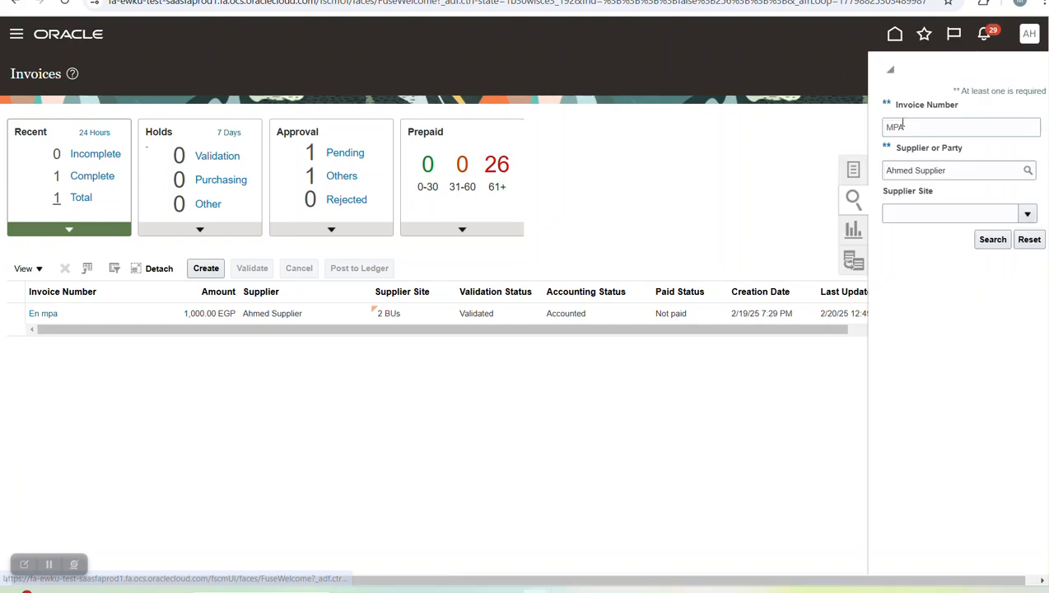
pyautogui.doubleClick(904, 123)
pyautogui.write('NO')
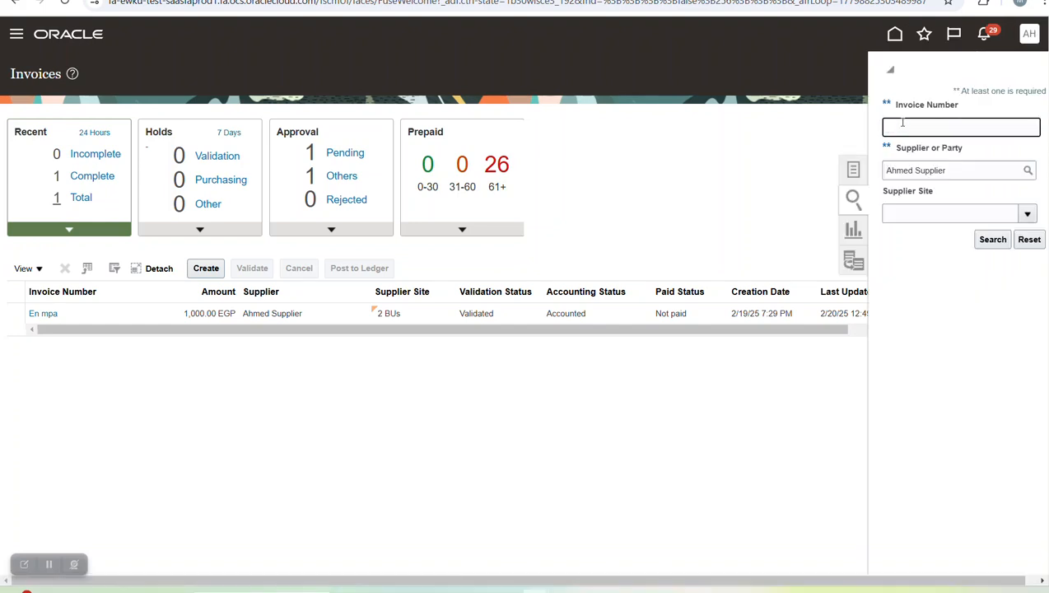
pyautogui.press('capslock')
pyautogui.write('no')
pyautogui.press('Return')
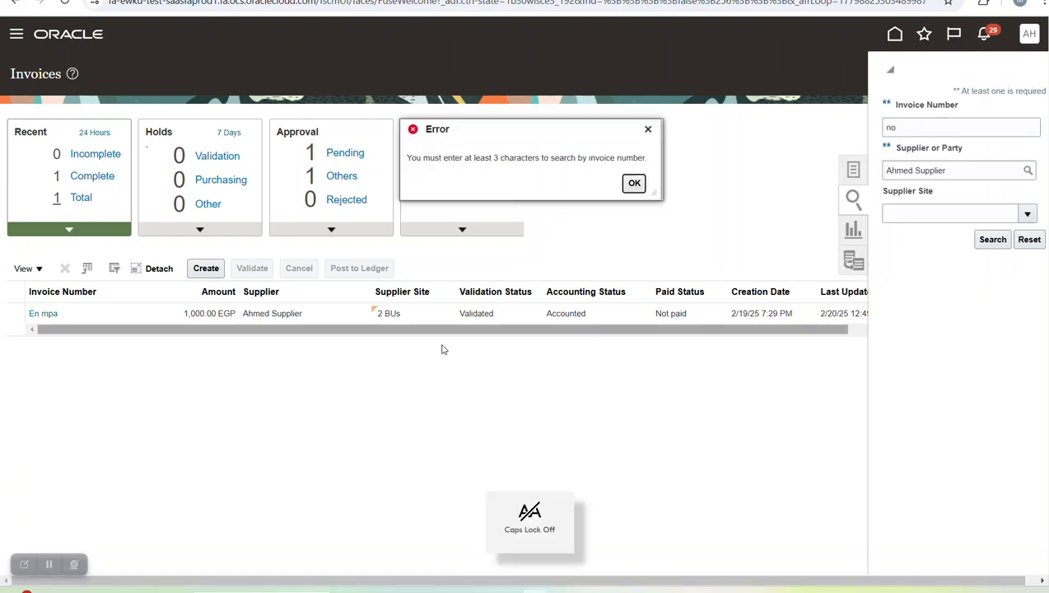
pyautogui.click(635, 183)
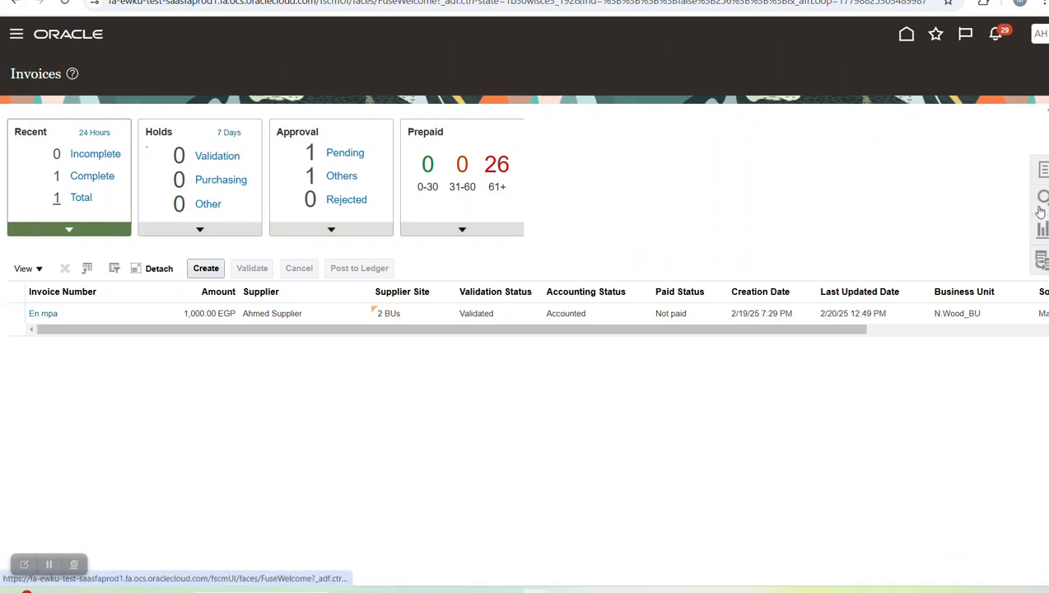
pyautogui.click(1031, 206)
pyautogui.click(935, 129)
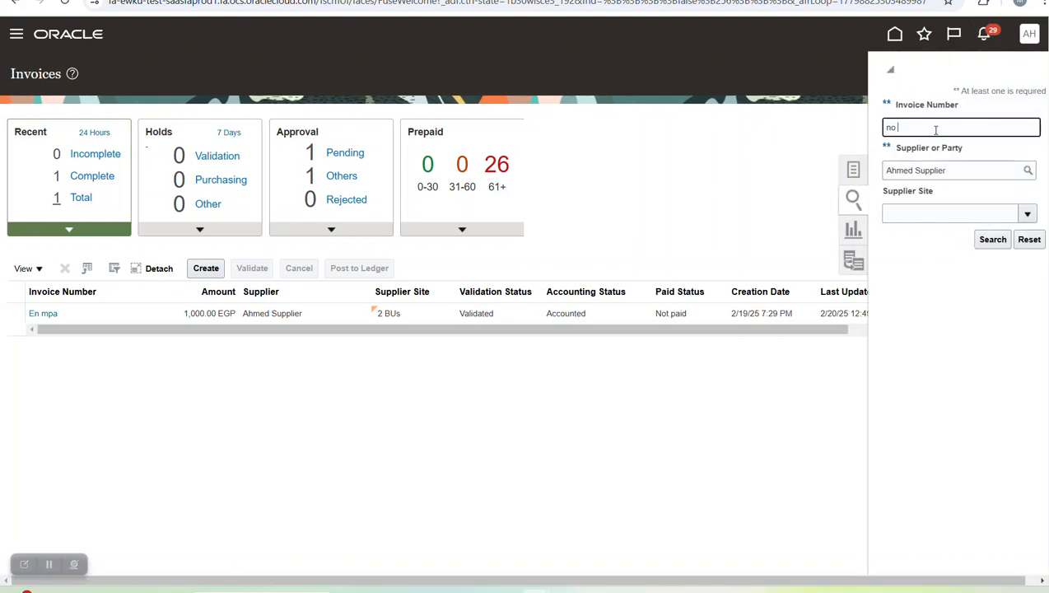
pyautogui.write('of pen')
pyautogui.press('Return')
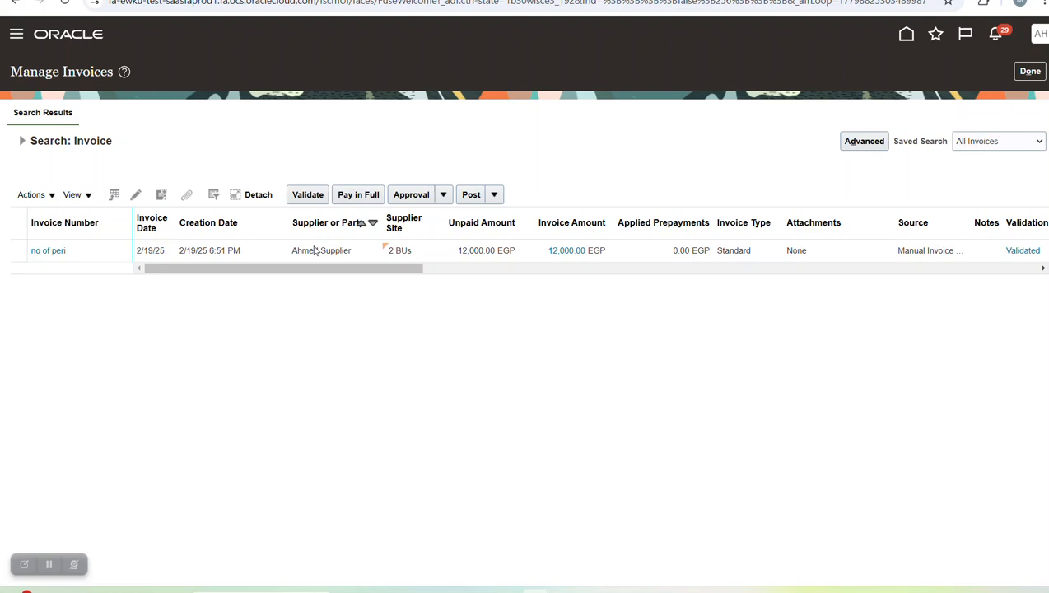
# - Open the invoice "no of peri" from the search results for editing
pyautogui.click(46, 254)
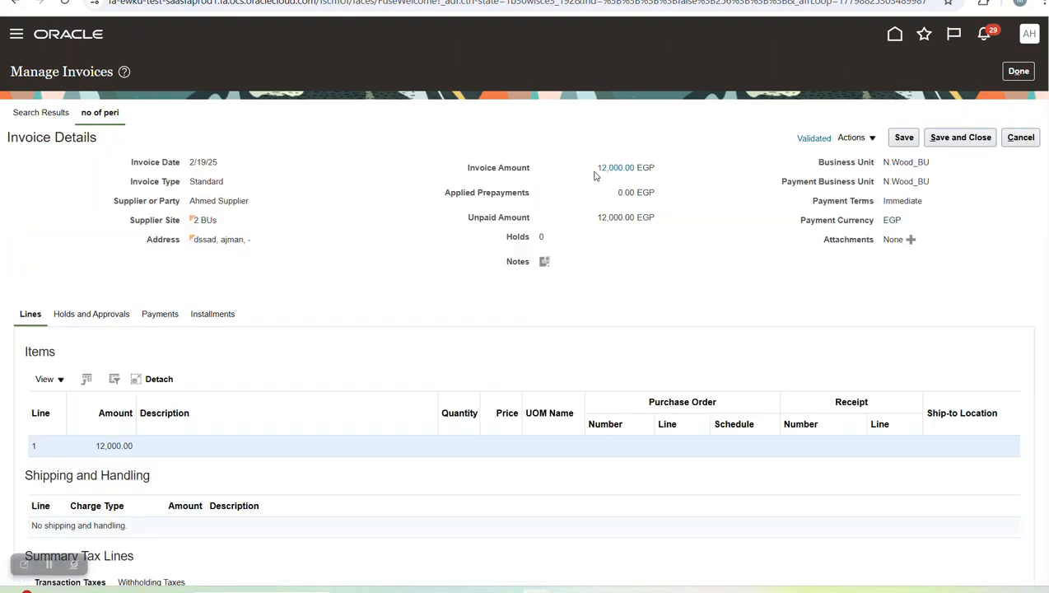
pyautogui.click(852, 138)
pyautogui.click(861, 161)
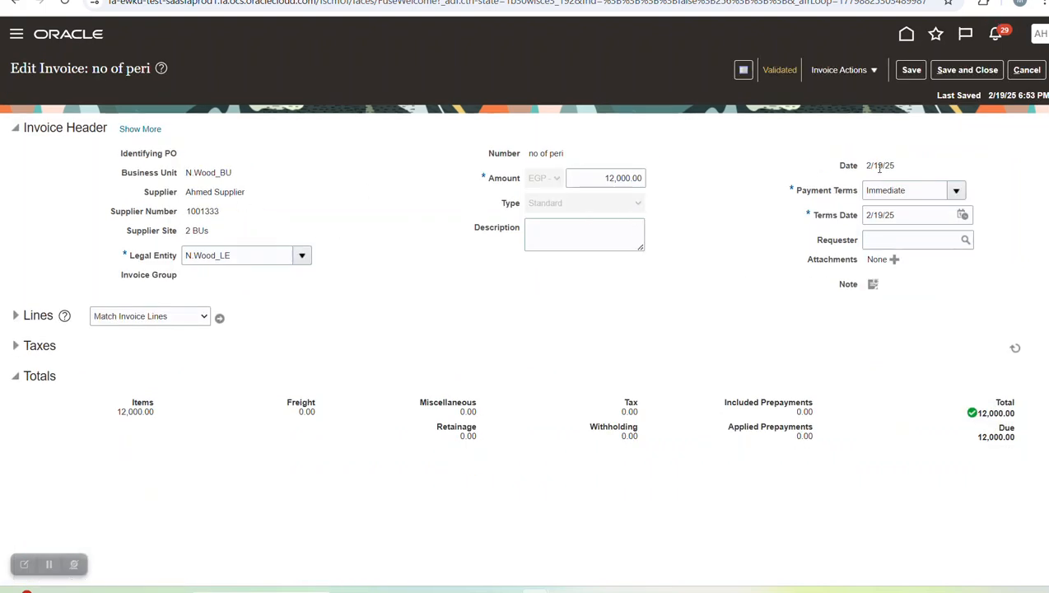
# - Expand the invoice's Lines section and show all columns in the lines table
pyautogui.click(15, 316)
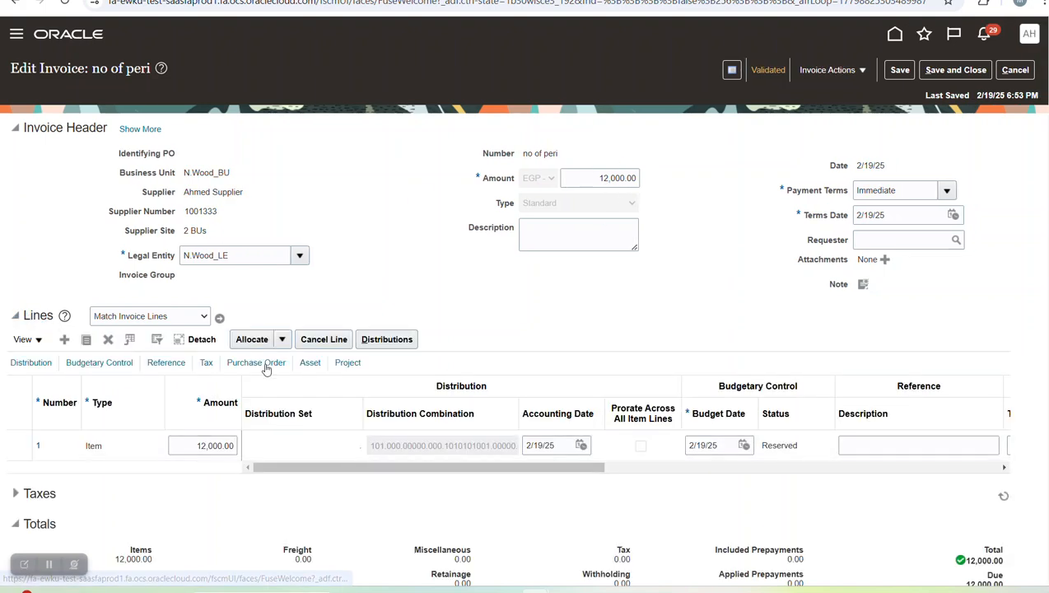
pyautogui.click(25, 340)
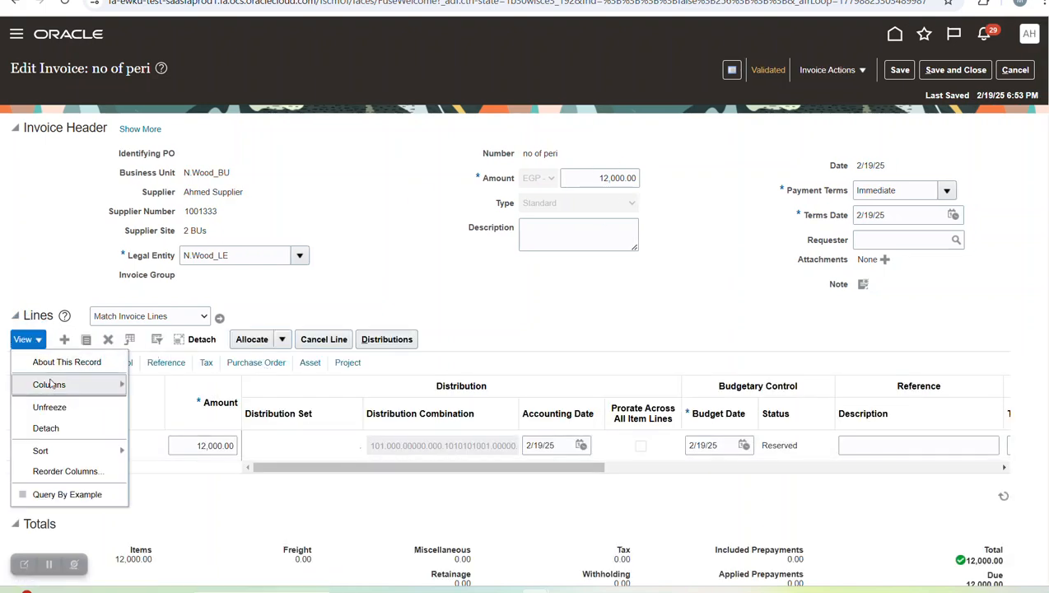
pyautogui.moveTo(78, 384)
pyautogui.click(163, 397)
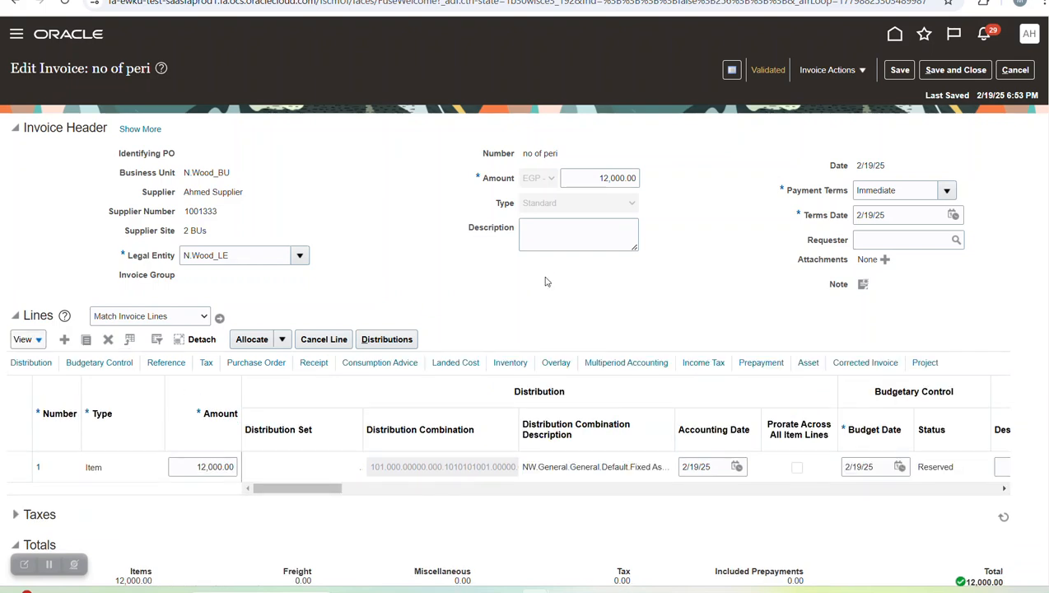
# - Check the invoice line's Multiperiod Accounting fields and review the invoice's accounting lines
pyautogui.click(900, 71)
pyautogui.click(605, 365)
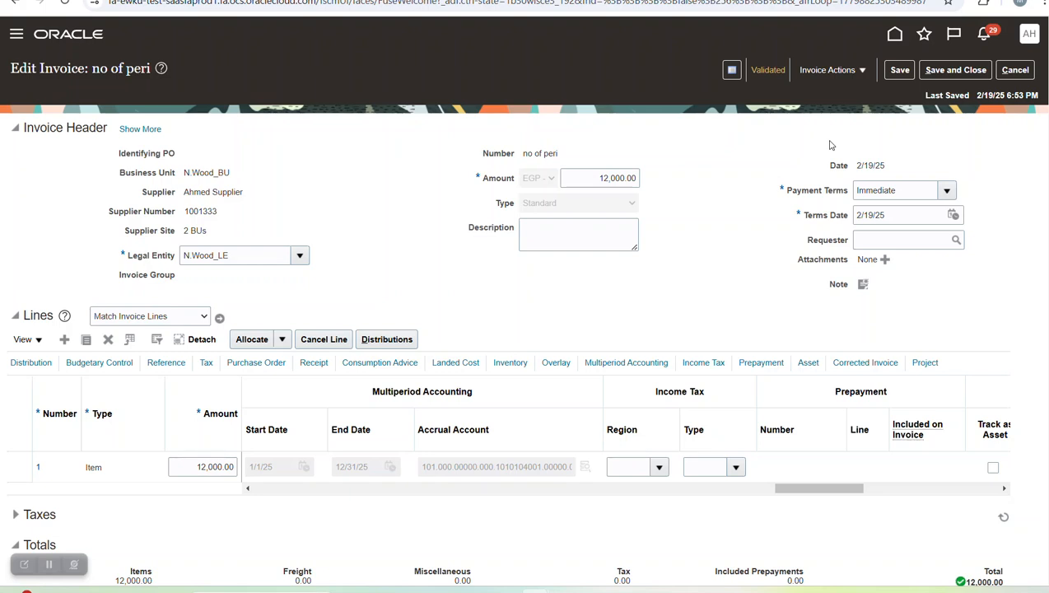
pyautogui.click(772, 71)
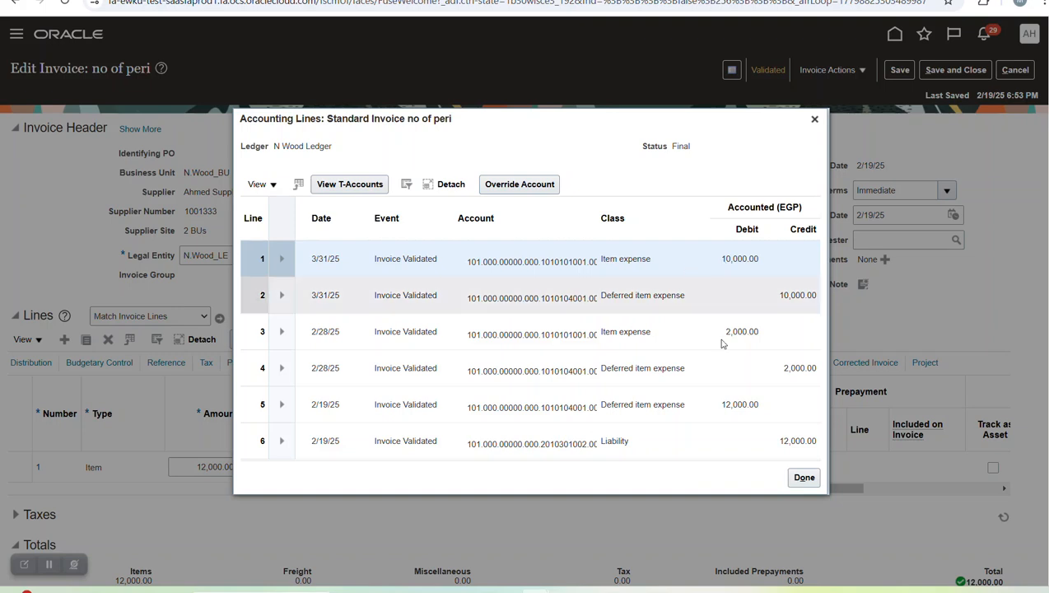
pyautogui.click(815, 120)
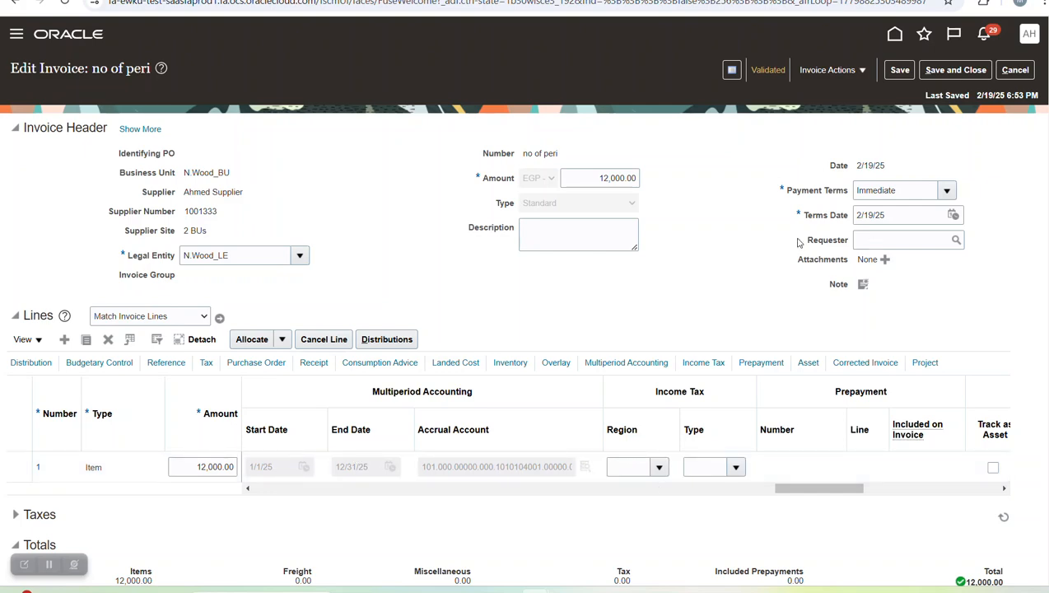
# - Switch to the Word document and read the accounting setup steps and the recognition formula for proration by number of days
pyautogui.hotkey('alt', 'Tab')
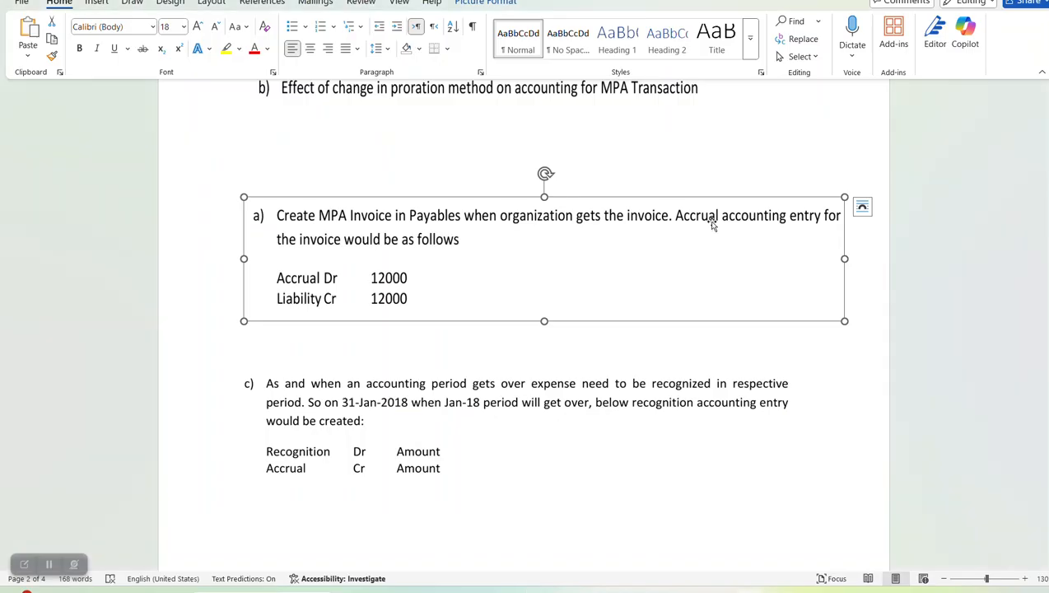
pyautogui.press('Down')
pyautogui.press('Down')
pyautogui.press('Down')
pyautogui.press('Down')
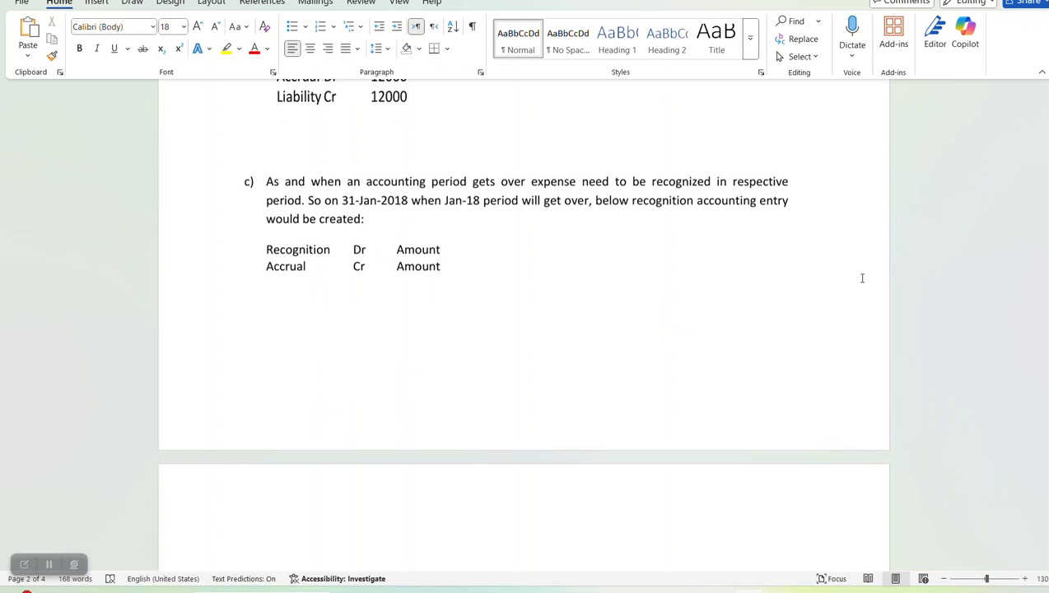
pyautogui.press('Down')
pyautogui.press('Down')
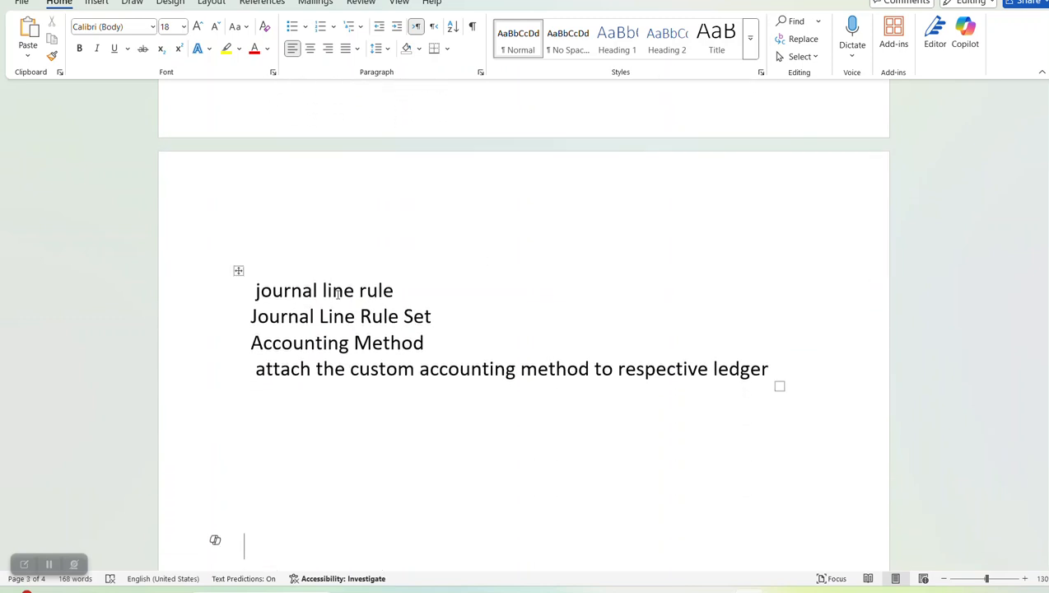
pyautogui.press('Down')
pyautogui.press('Down')
pyautogui.press('Down')
pyautogui.press('Down')
pyautogui.press('Down')
pyautogui.press('Down')
pyautogui.press('Down')
pyautogui.press('Down')
pyautogui.press('Down')
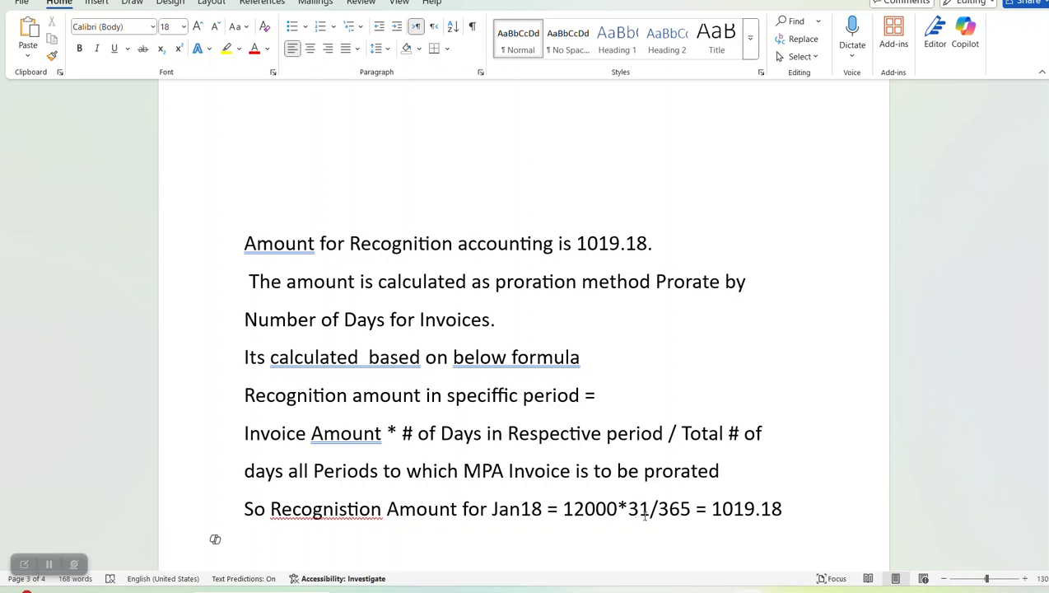
# - Switch back to Oracle, leave the invoice for the home page, and open the Financials setup page
pyautogui.hotkey('alt', 'Tab')
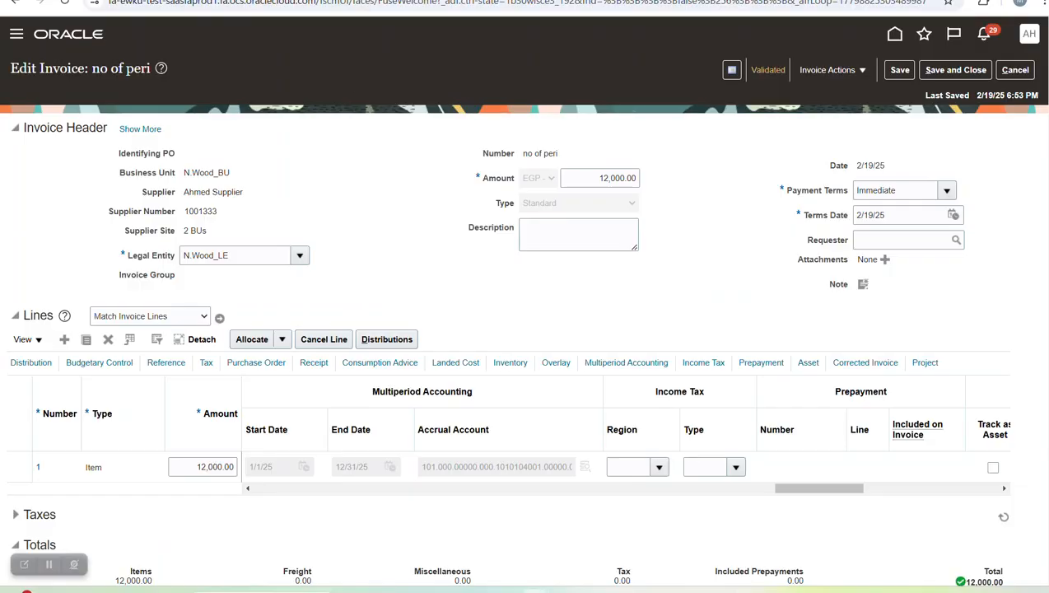
pyautogui.click(955, 69)
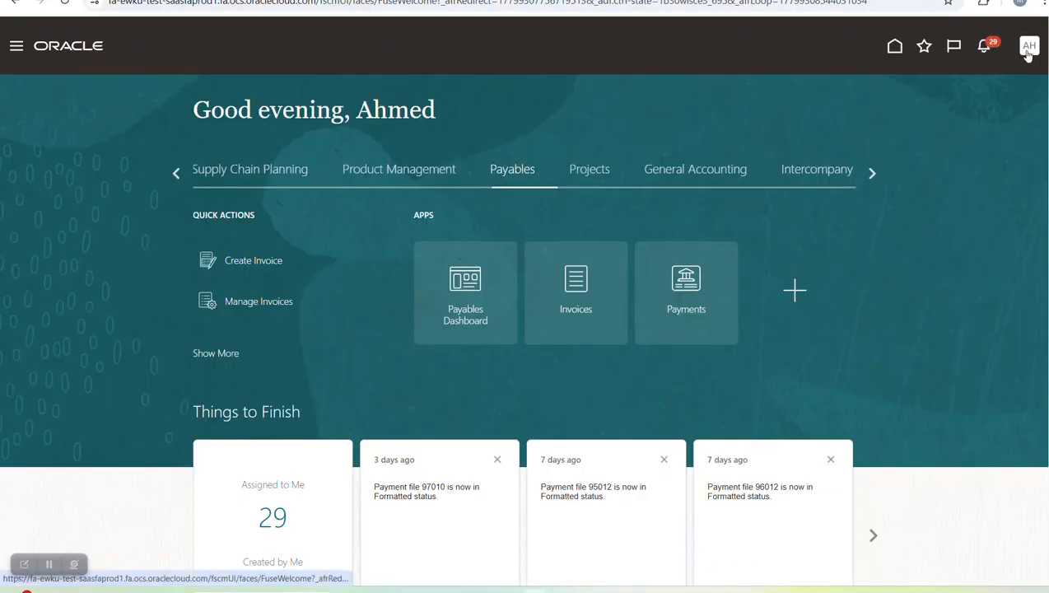
pyautogui.click(1028, 48)
pyautogui.click(816, 252)
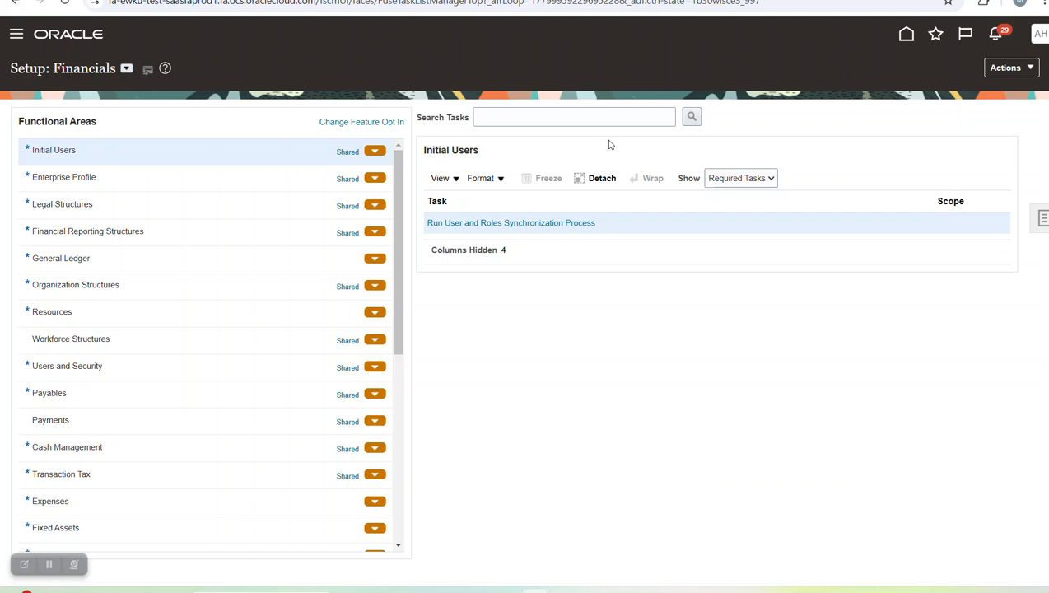
# - Search the setup tasks for "journal line" and open Manage Journal Line Rules for Payables
pyautogui.click(594, 112)
pyautogui.write('jou')
pyautogui.press('BackSpace')
pyautogui.press('BackSpace')
pyautogui.write('ournal line')
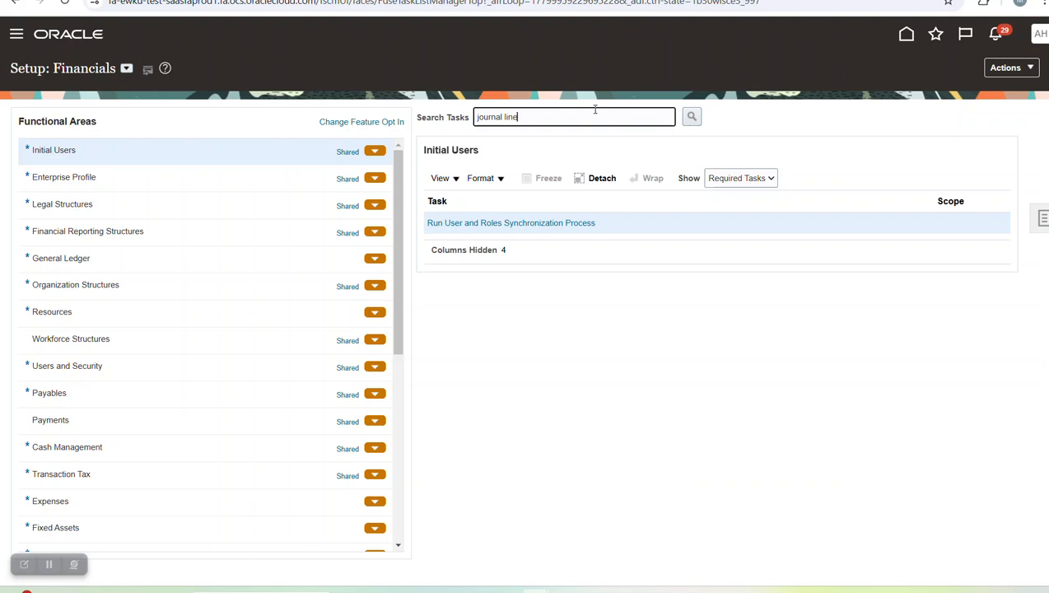
pyautogui.press('Return')
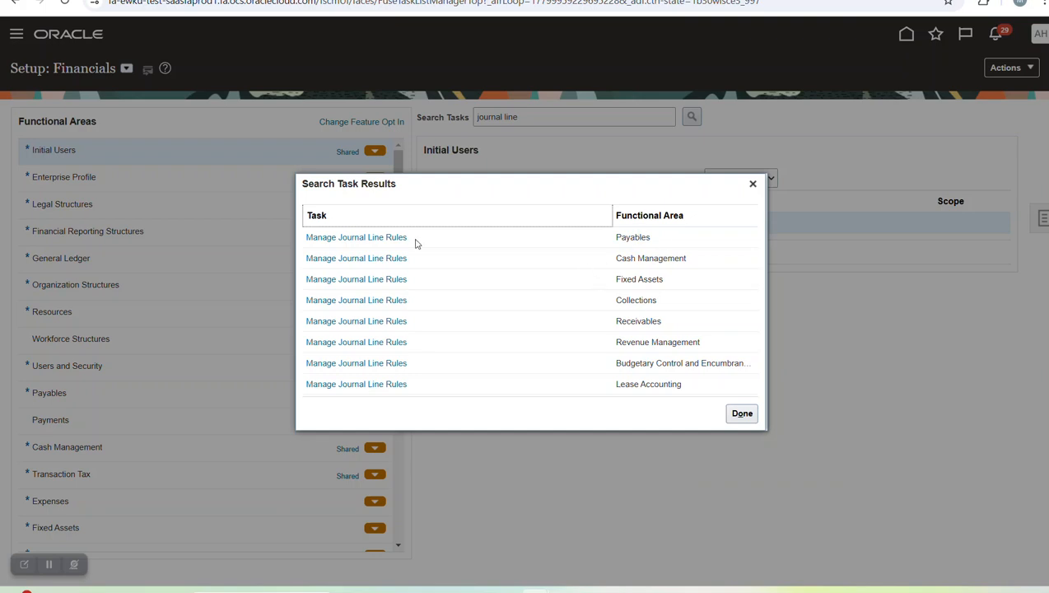
pyautogui.click(377, 239)
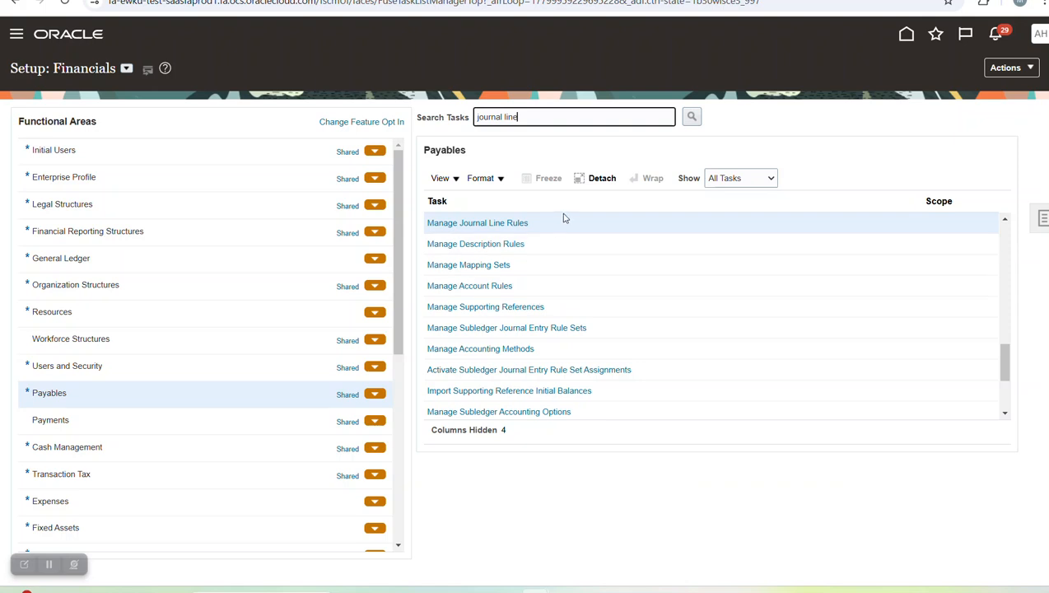
pyautogui.click(498, 222)
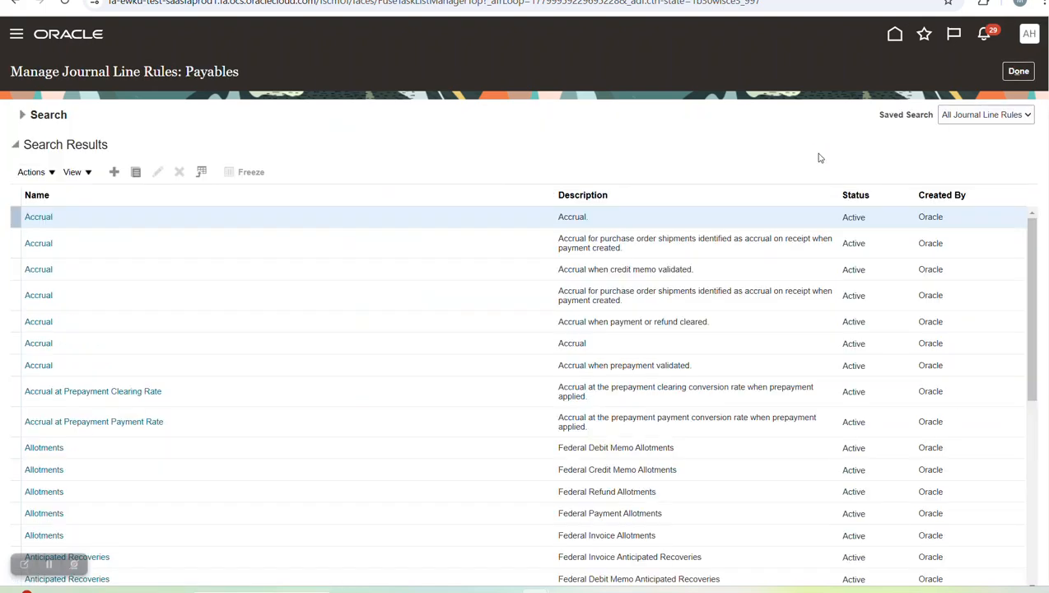
# - Search the journal line rules for "multiperiod item" and open the Multiperiod Item Expense Recognition rule for invoices
pyautogui.click(22, 116)
pyautogui.click(285, 141)
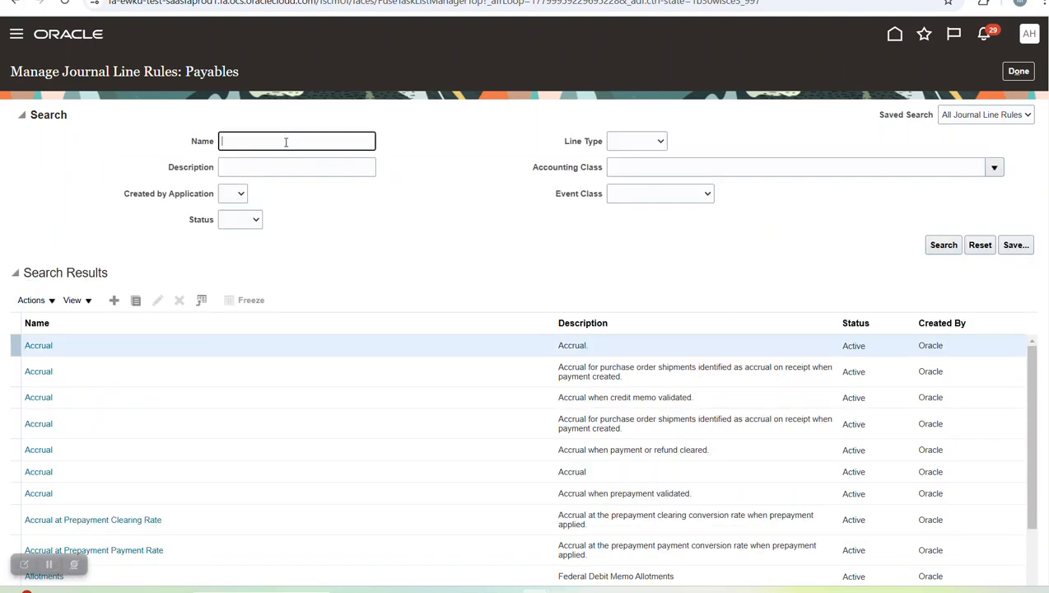
pyautogui.write('multiperiod item')
pyautogui.press('Return')
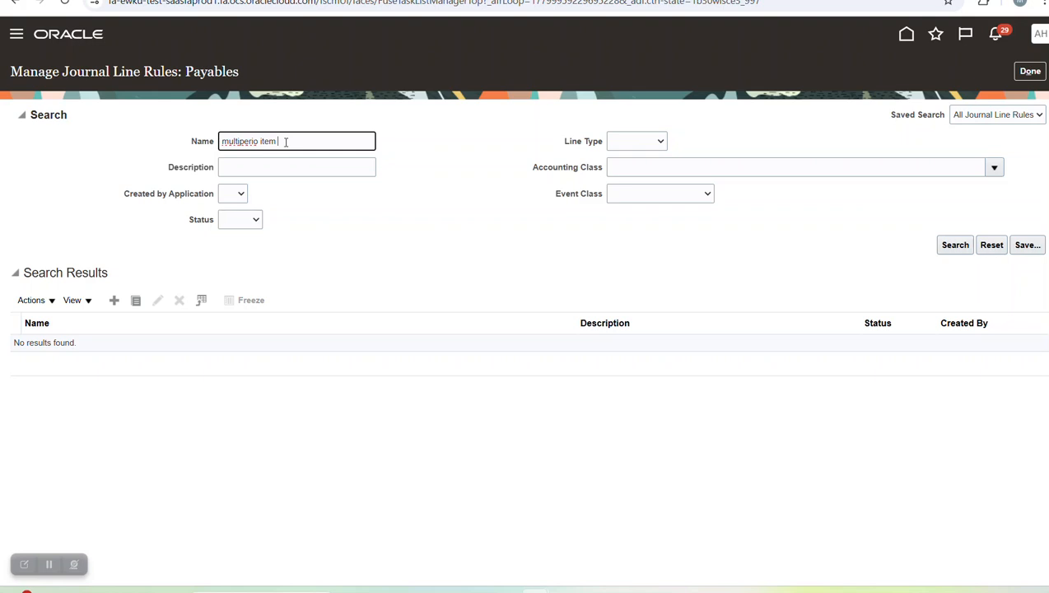
pyautogui.doubleClick(241, 143)
pyautogui.write('multiperiod')
pyautogui.press('Return')
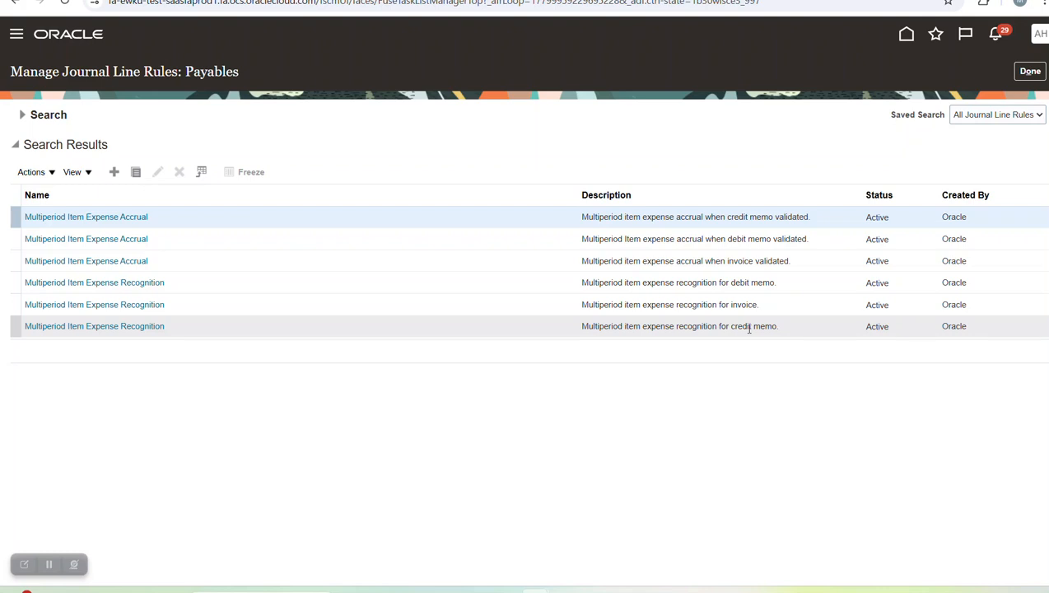
pyautogui.click(125, 311)
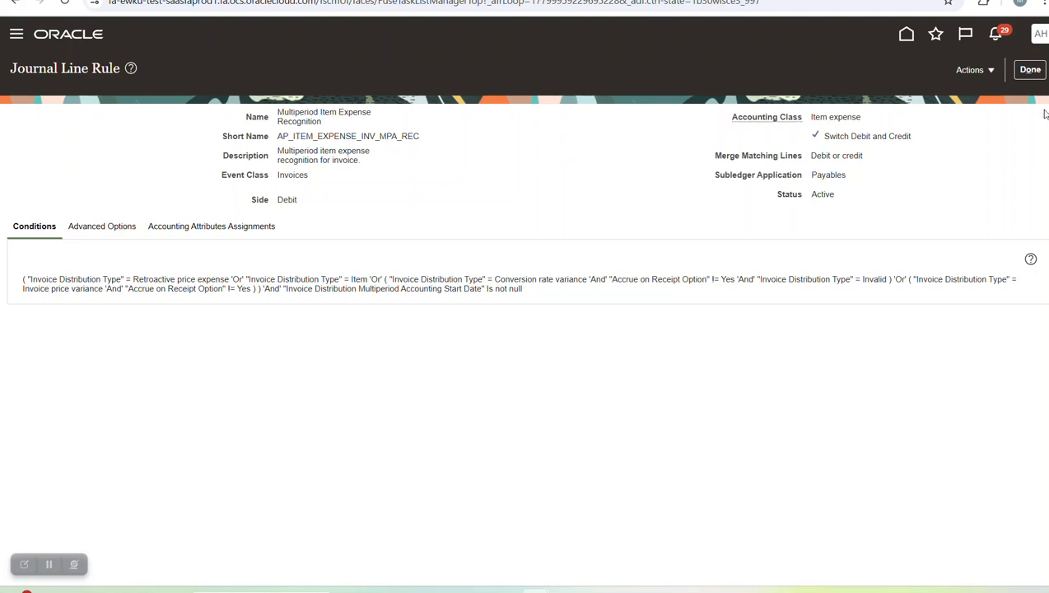
# - Duplicate the invoice recognition rule with NOOPERIOD_MPA as both its name and short name, leaving the description empty
pyautogui.click(974, 70)
pyautogui.click(986, 91)
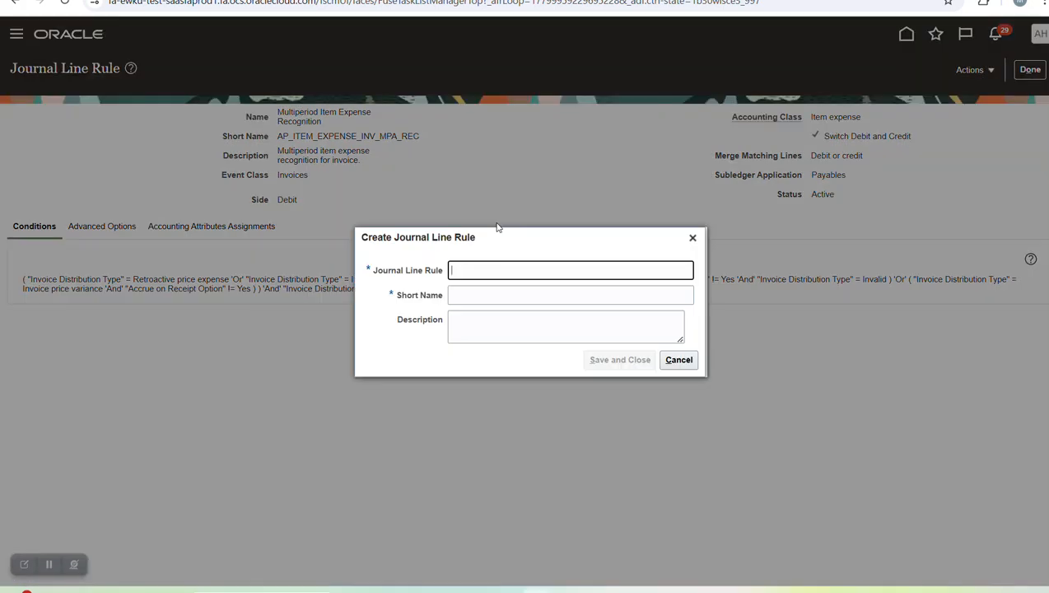
pyautogui.press('capslock')
pyautogui.write('NOOPERIOD_MPA')
pyautogui.press('Tab')
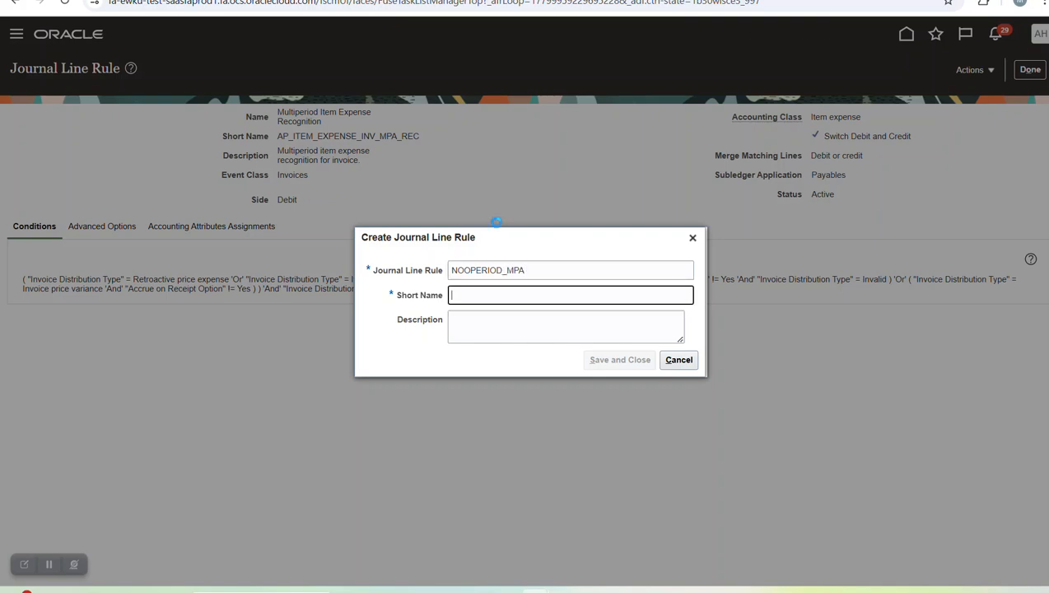
pyautogui.doubleClick(482, 272)
pyautogui.hotkey('ctrl', 'c')
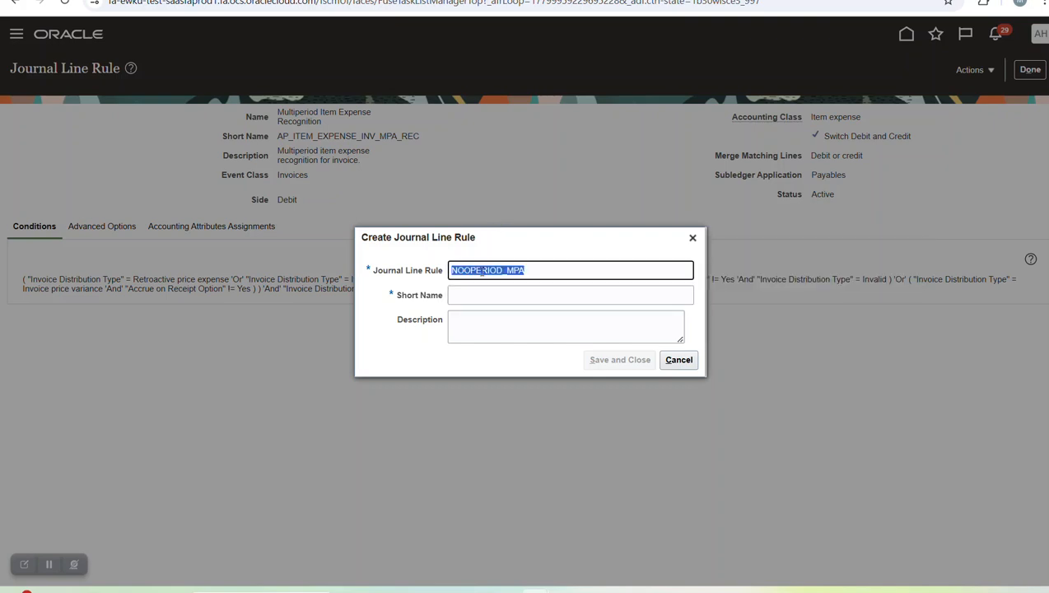
pyautogui.click(481, 293)
pyautogui.hotkey('ctrl', 'v')
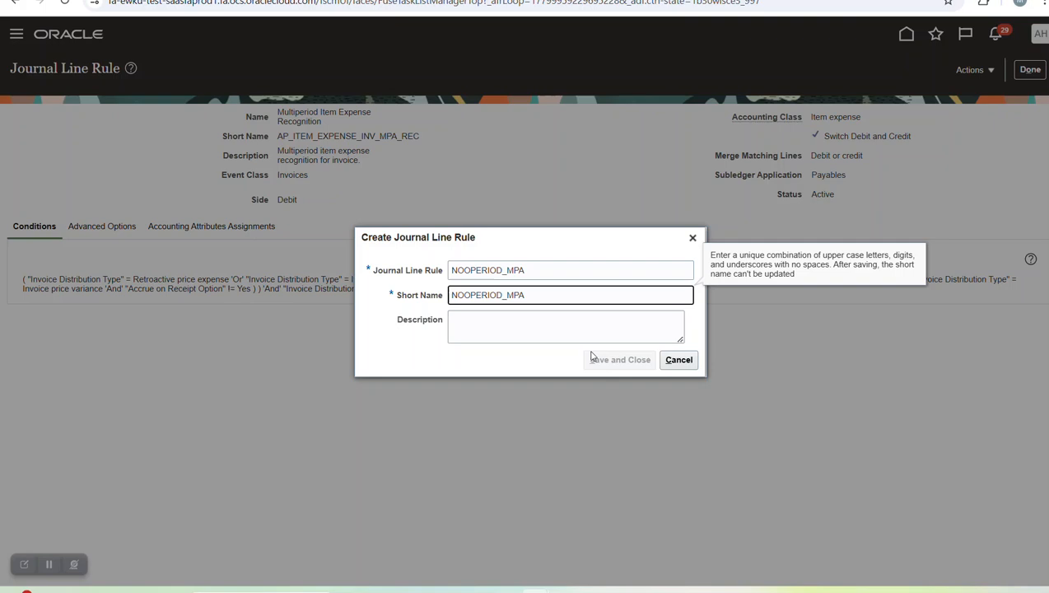
pyautogui.click(539, 321)
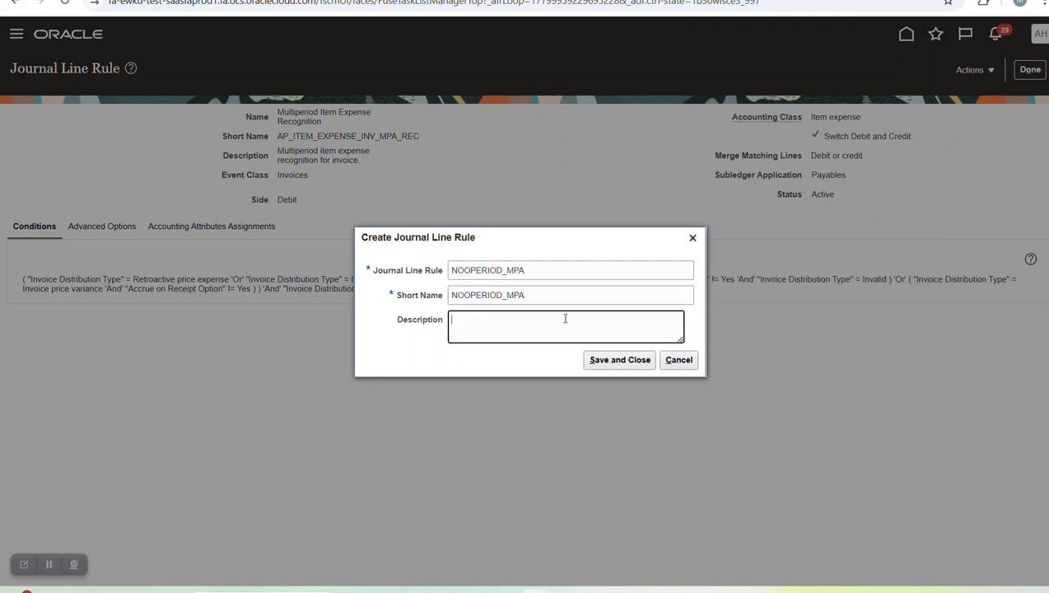
pyautogui.click(614, 359)
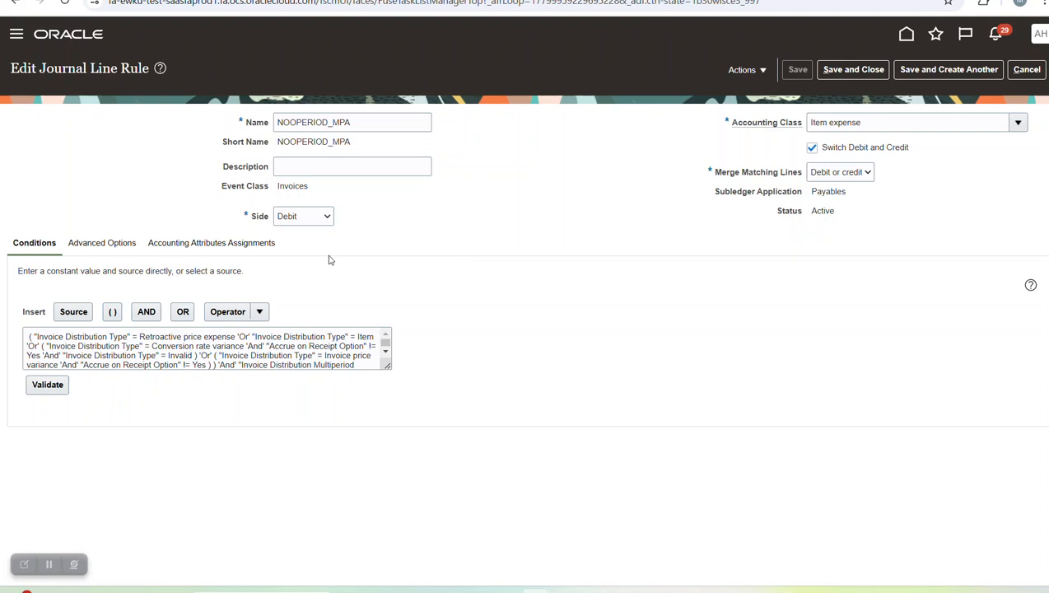
# - Set the Entered Amount source in the new rule's accounting attribute assignments to Prorate by Number of Days for Invoices
pyautogui.click(223, 243)
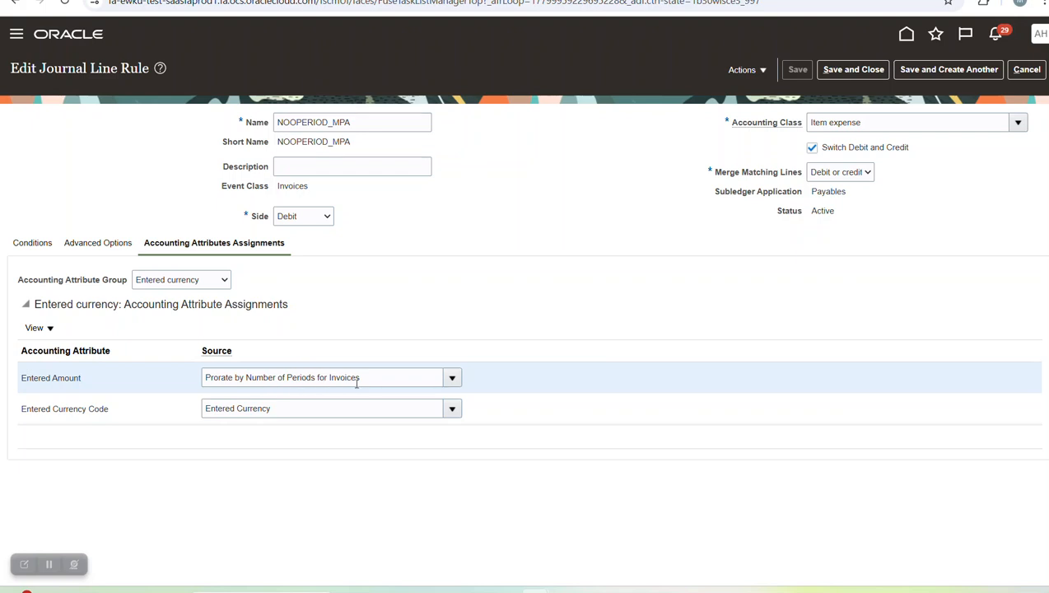
pyautogui.click(451, 379)
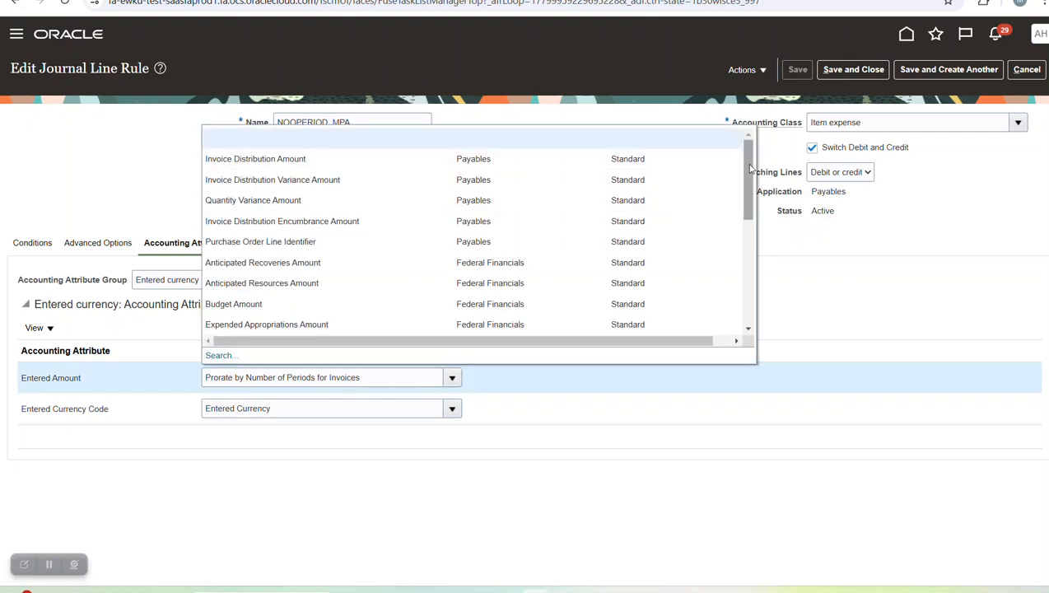
pyautogui.scroll(-2, 739, 218)
pyautogui.scroll(-4, 739, 218)
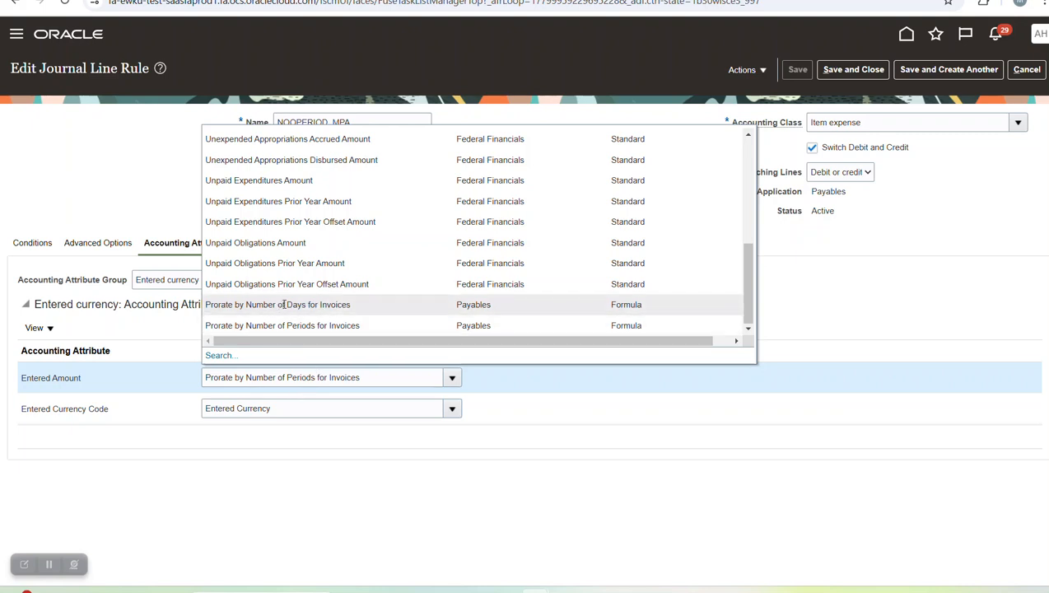
pyautogui.click(331, 305)
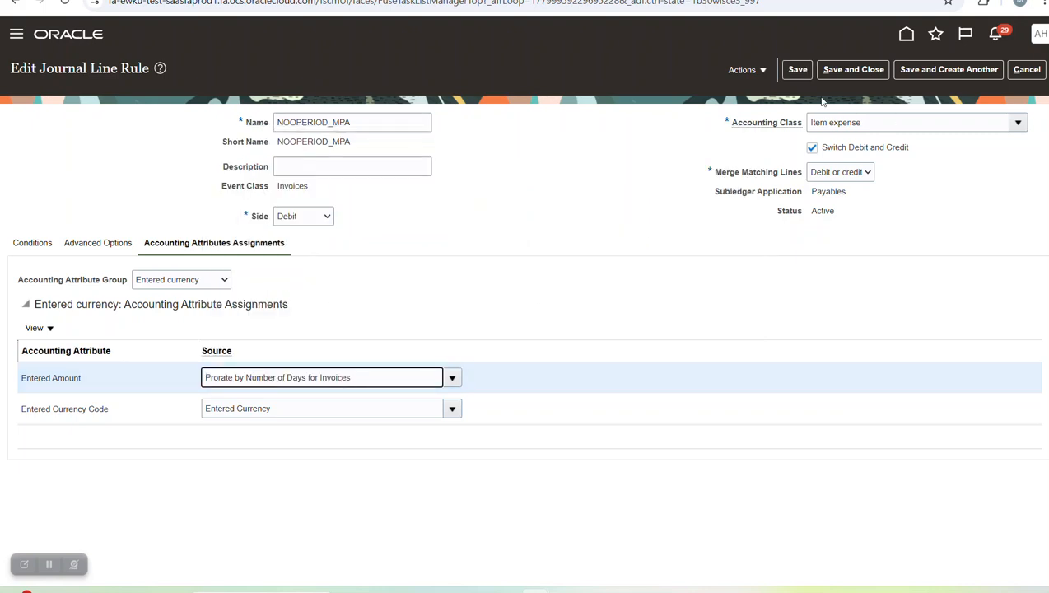
# - Save the NOOPERIOD_MPA rule and close it, confirming that the record should be saved
pyautogui.click(797, 71)
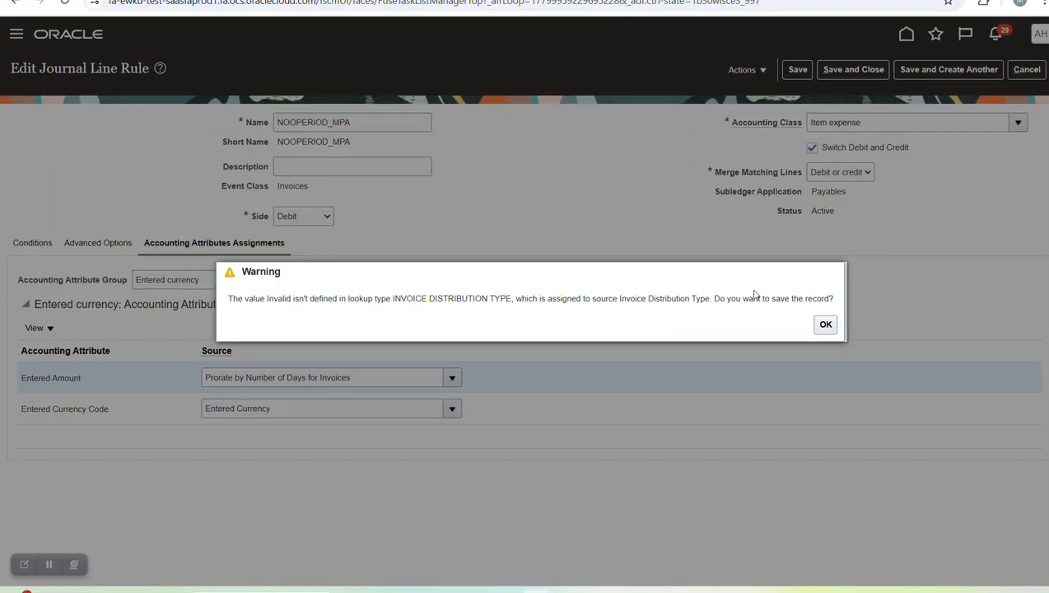
pyautogui.click(825, 325)
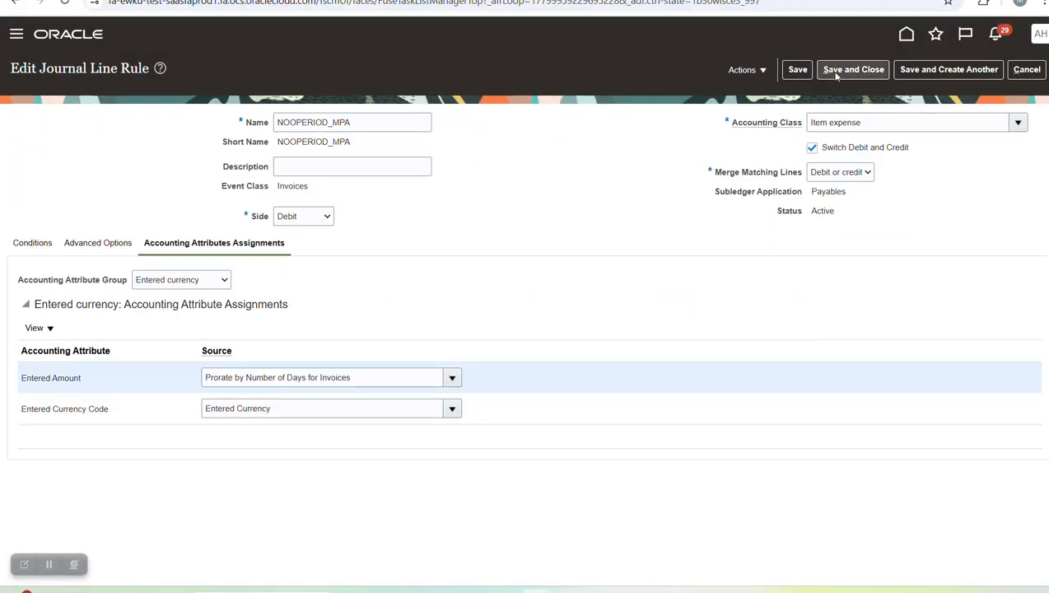
pyautogui.click(797, 71)
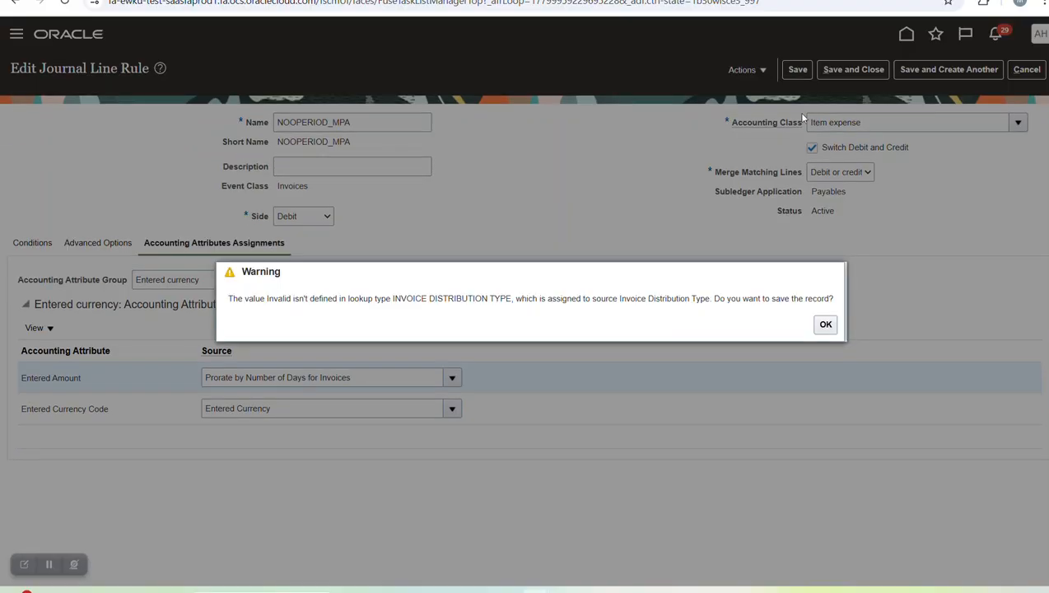
pyautogui.click(827, 324)
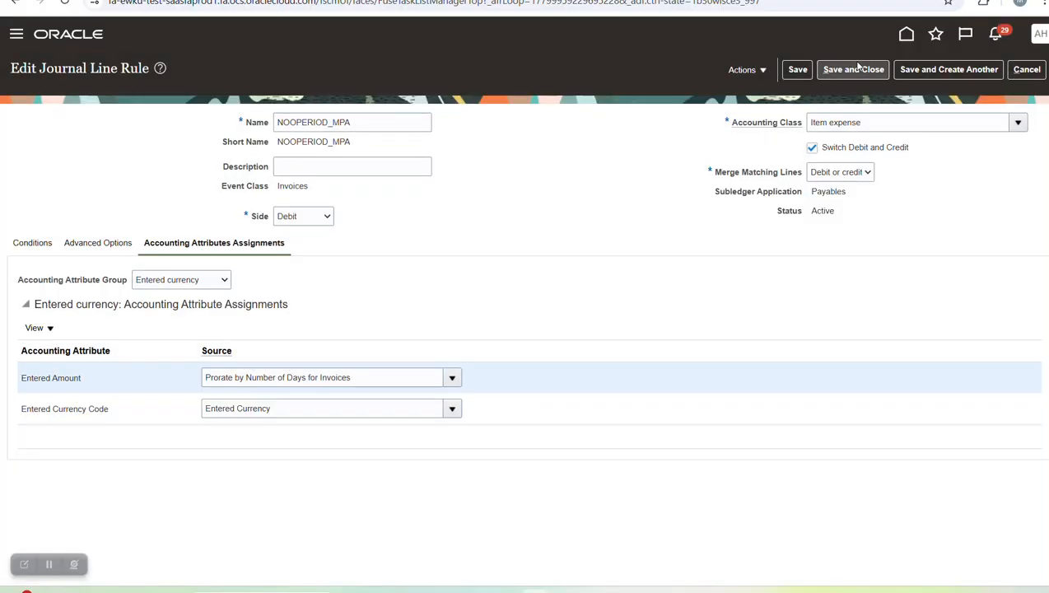
pyautogui.click(667, 400)
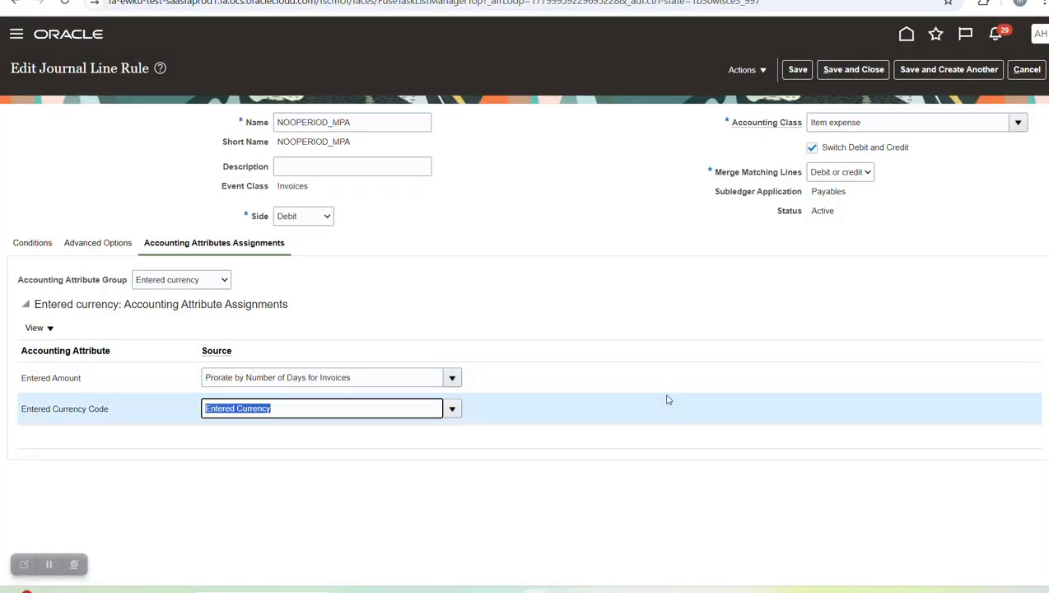
pyautogui.click(805, 74)
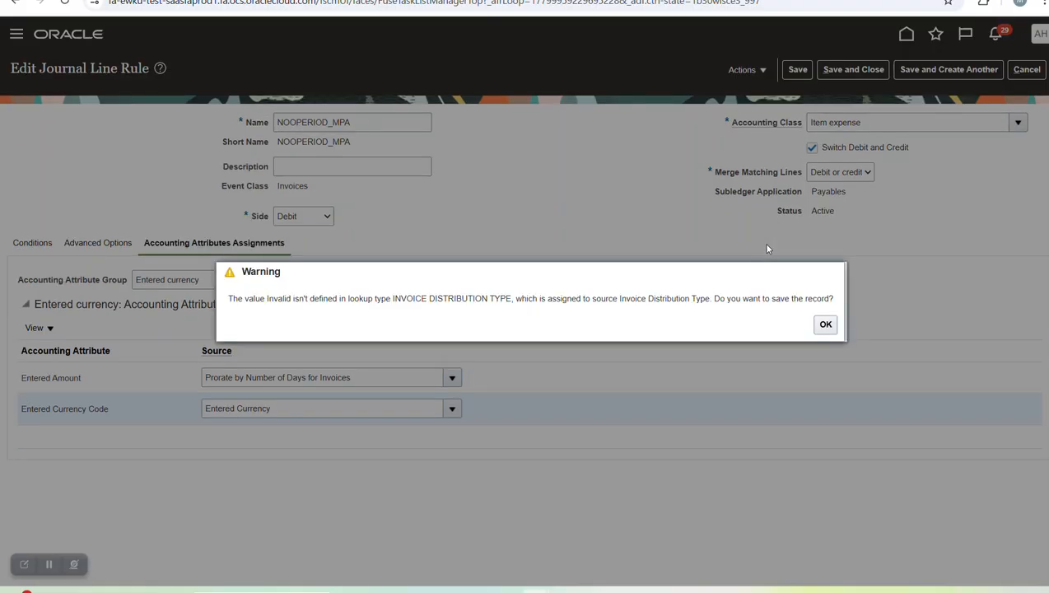
pyautogui.click(826, 326)
pyautogui.click(854, 73)
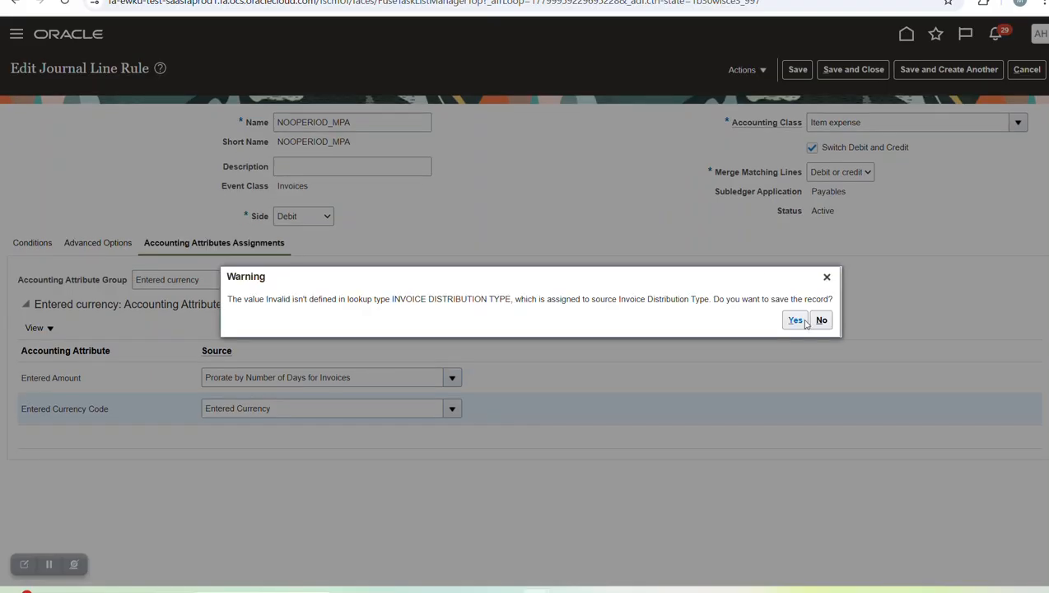
pyautogui.click(791, 323)
pyautogui.click(795, 321)
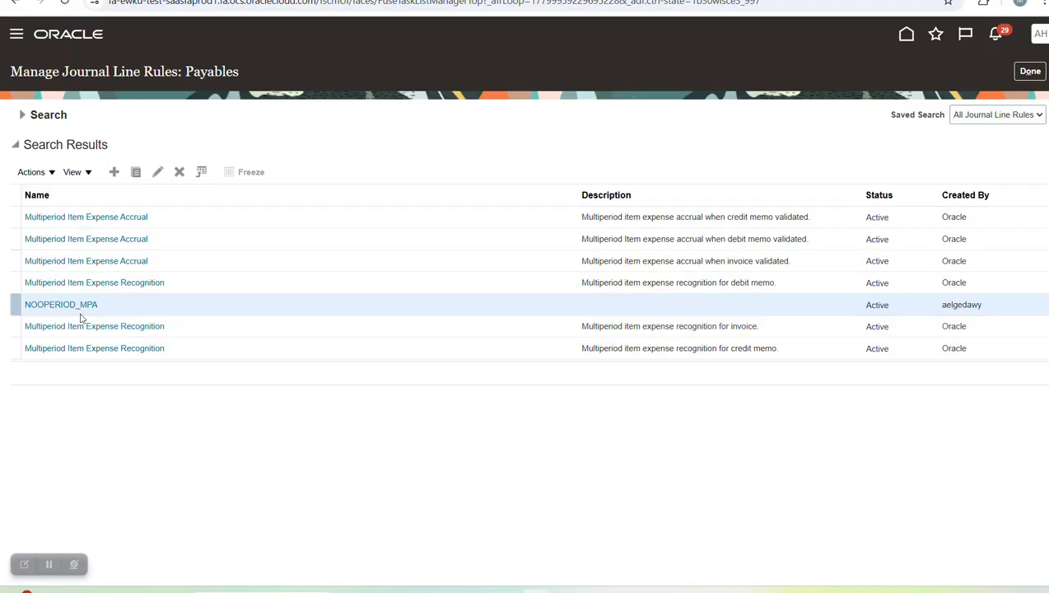
# - Reopen the NOOPERIOD_MPA rule to check its attribute assignments, cancel out, and return to the Financials setup tasks
pyautogui.click(158, 171)
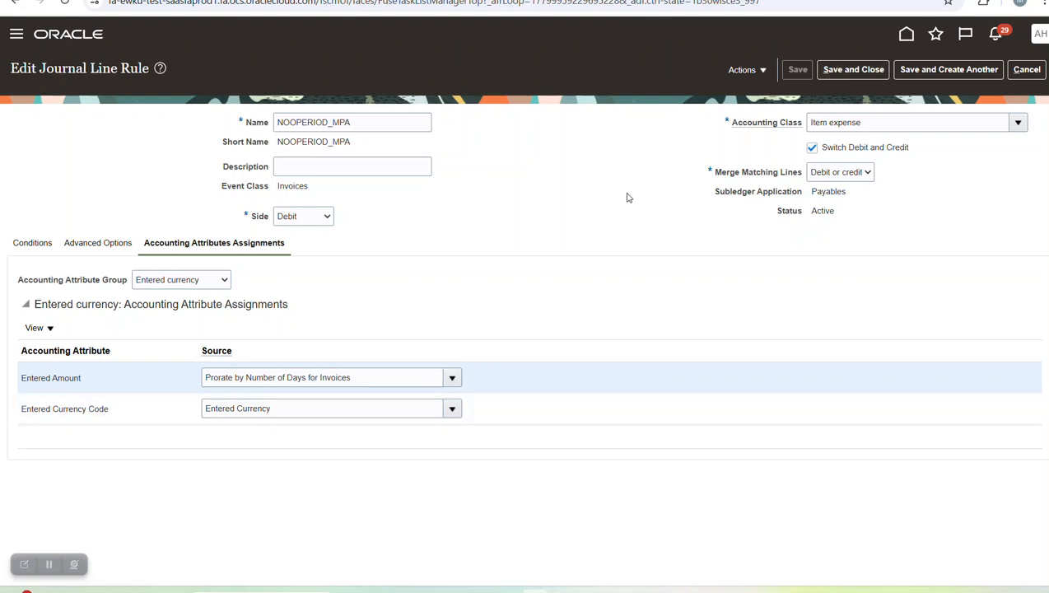
pyautogui.click(1035, 69)
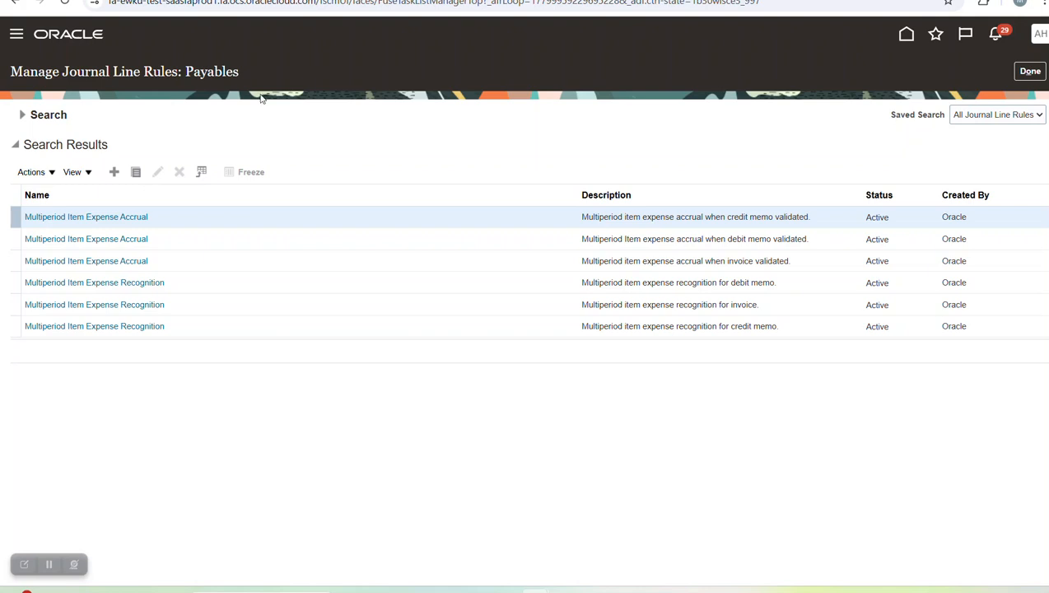
pyautogui.click(1030, 71)
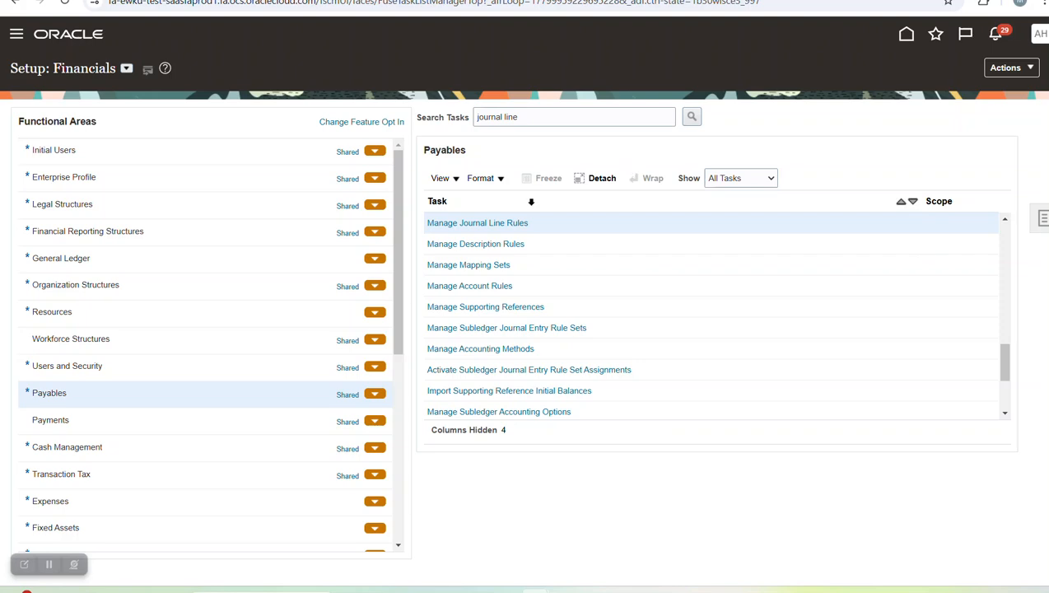
# - Open Manage Journal Line Rules for Payables again and search for rules with the name "NW"
pyautogui.click(499, 223)
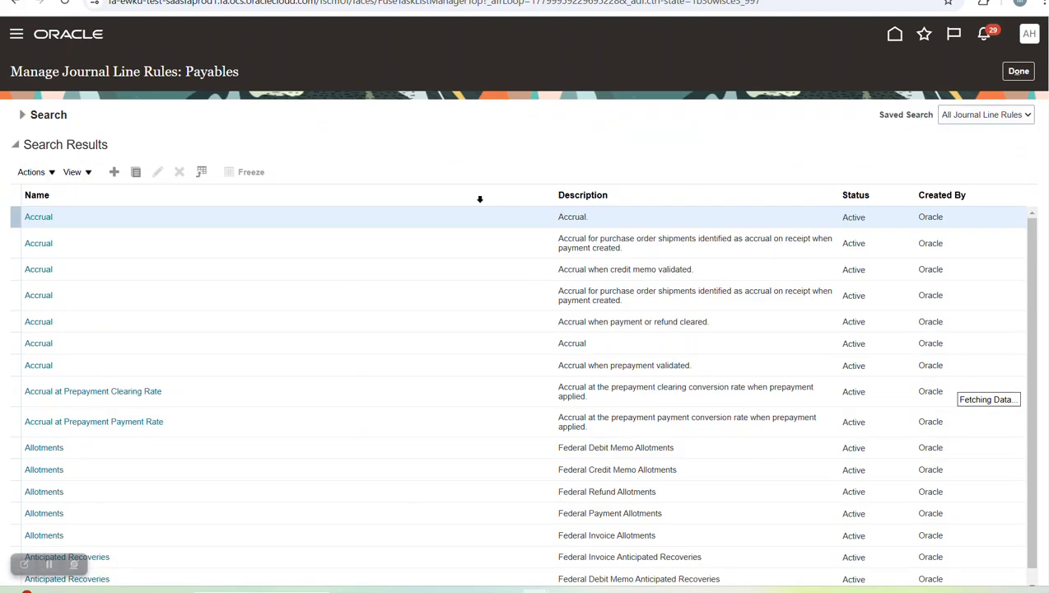
pyautogui.click(22, 116)
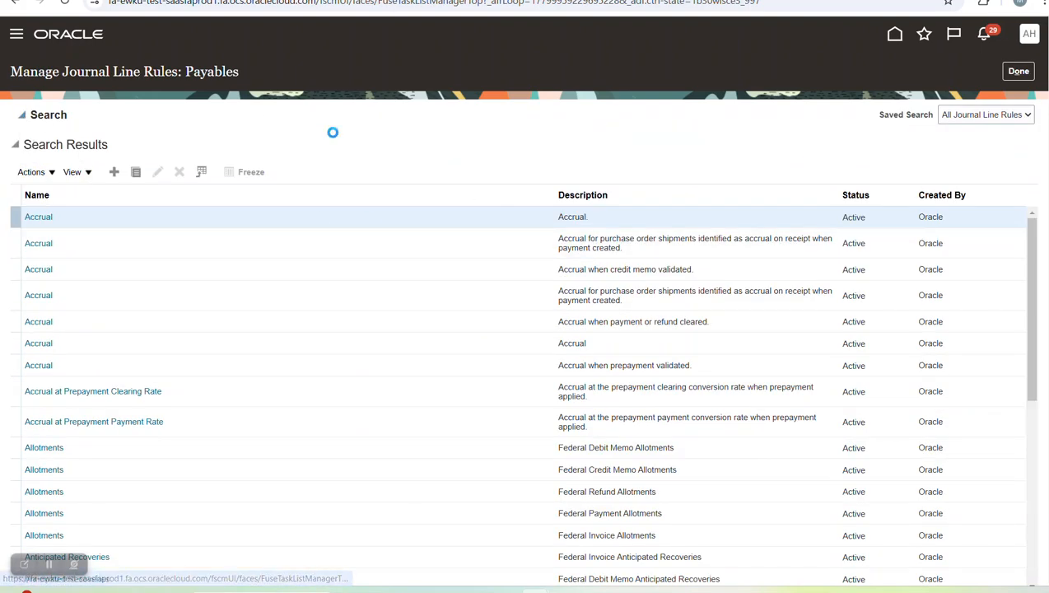
pyautogui.click(267, 144)
pyautogui.write('NE')
pyautogui.press('BackSpace')
pyautogui.write('W')
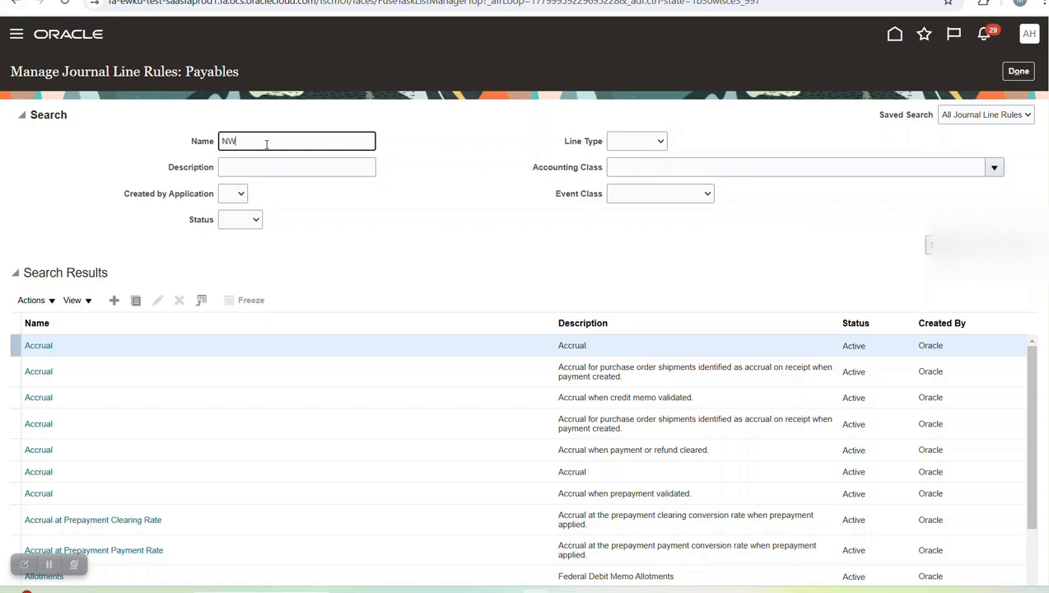
pyautogui.press('Return')
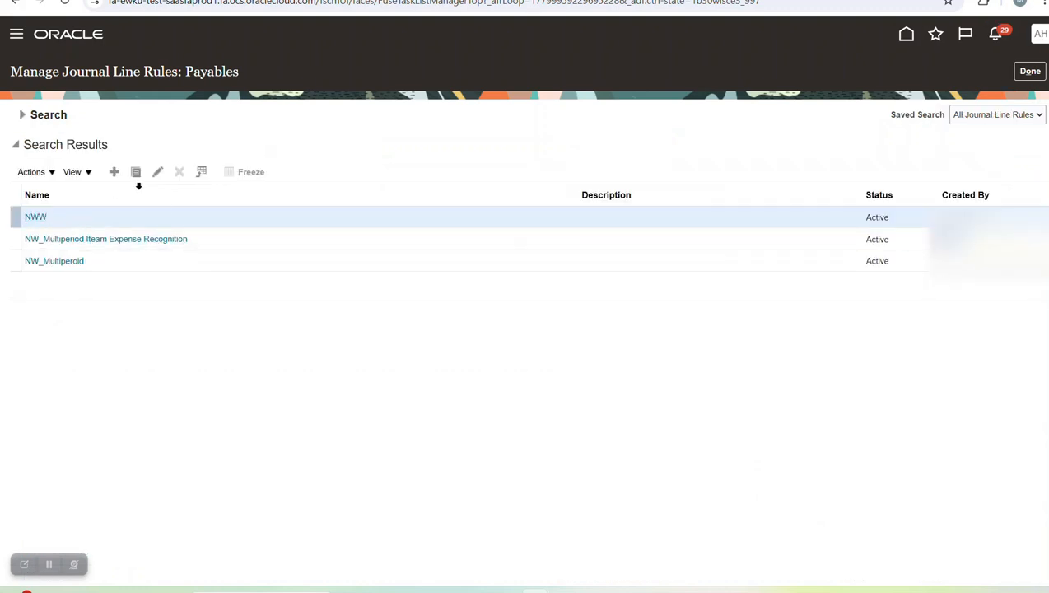
# - Edit the NWW journal line rule and set its Entered Amount source to Prorate by Number of Days for Invoices
pyautogui.click(158, 171)
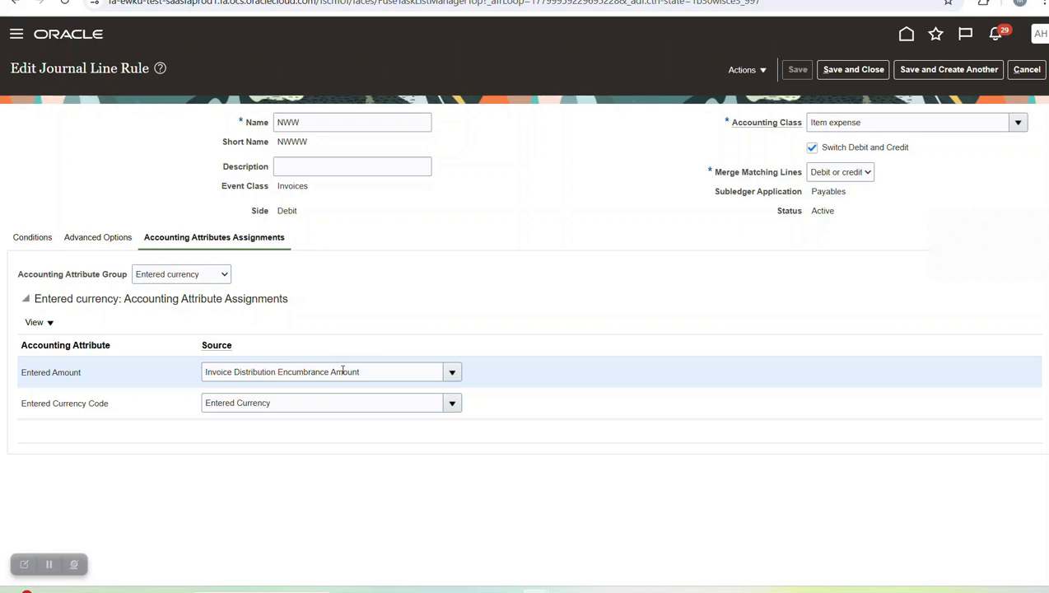
pyautogui.click(1021, 72)
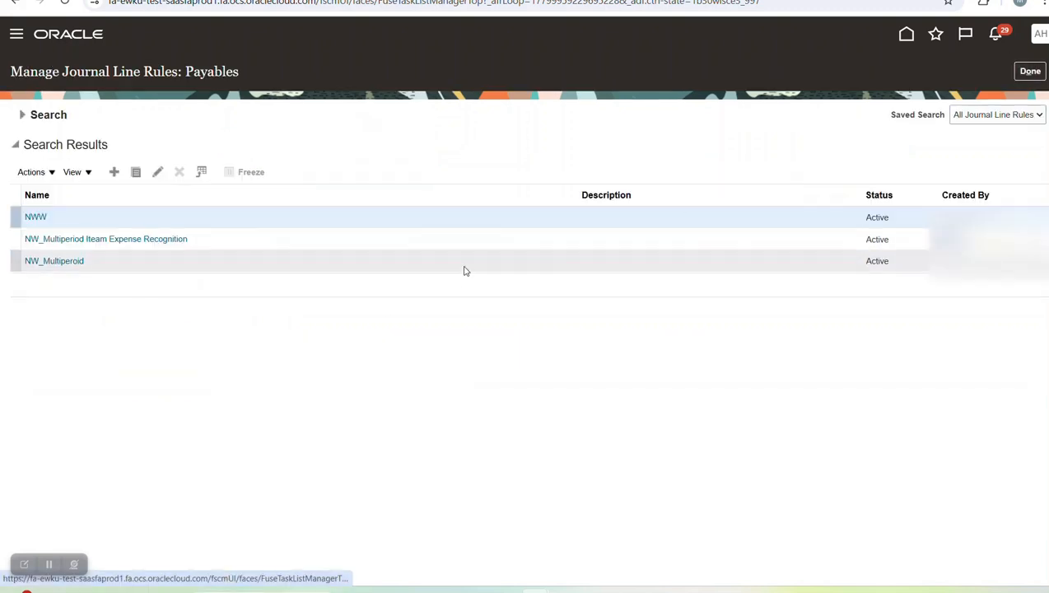
pyautogui.click(157, 172)
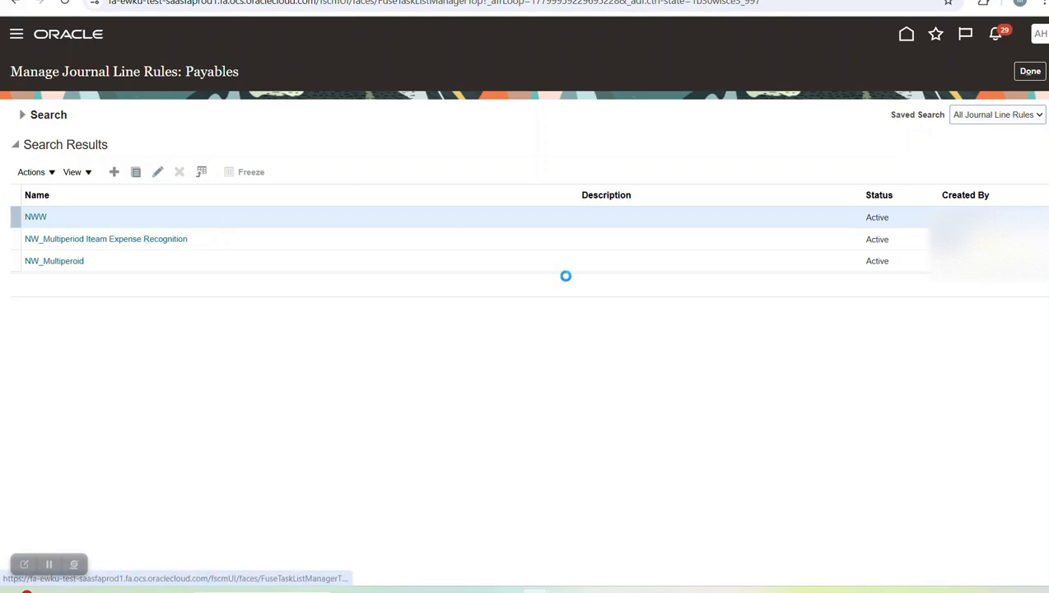
pyautogui.click(451, 372)
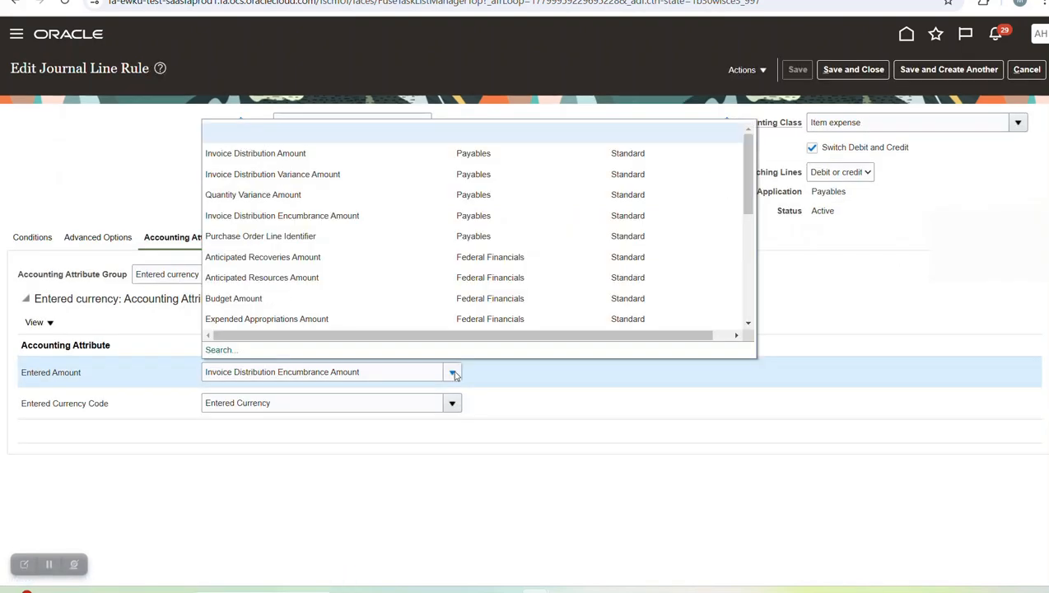
pyautogui.moveTo(748, 177); pyautogui.dragTo(749, 306)
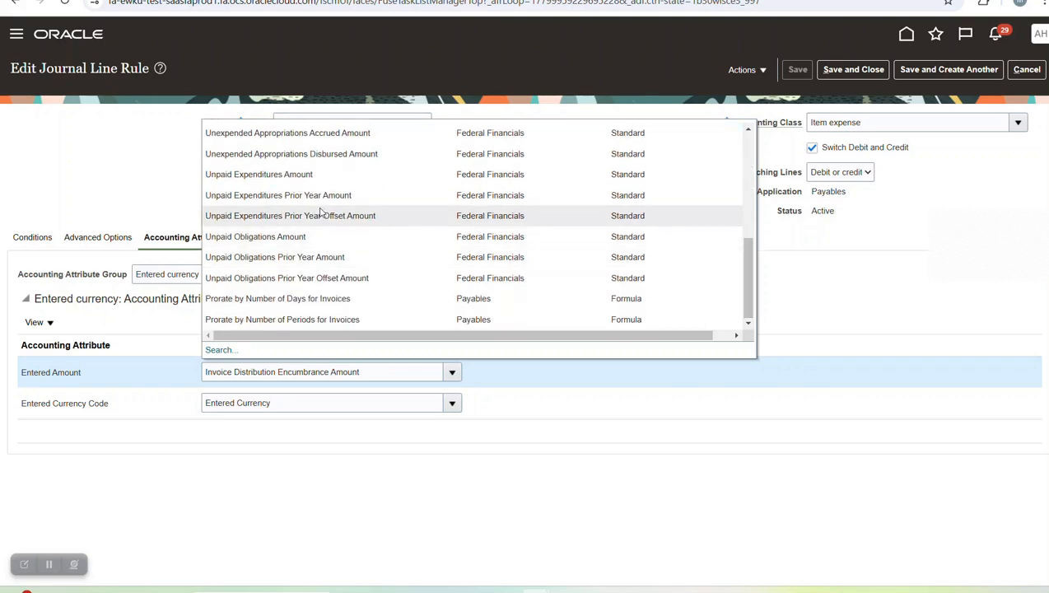
pyautogui.scroll(2, 733, 262)
pyautogui.scroll(-2, 733, 322)
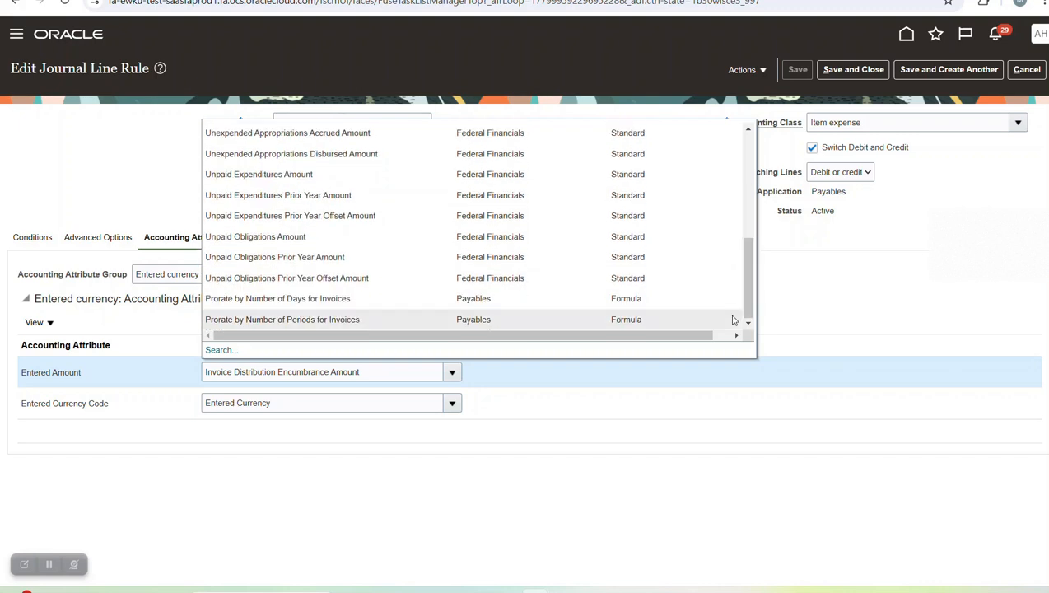
pyautogui.click(272, 303)
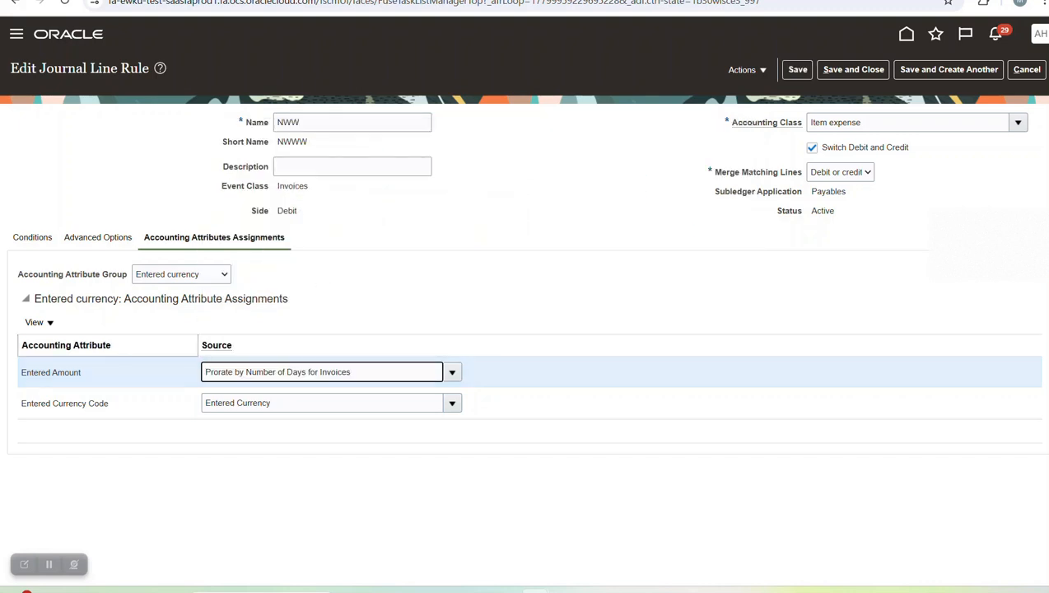
# - Save and close the NWW rule, confirming that the record should be saved, and return to the Financials setup tasks
pyautogui.click(853, 69)
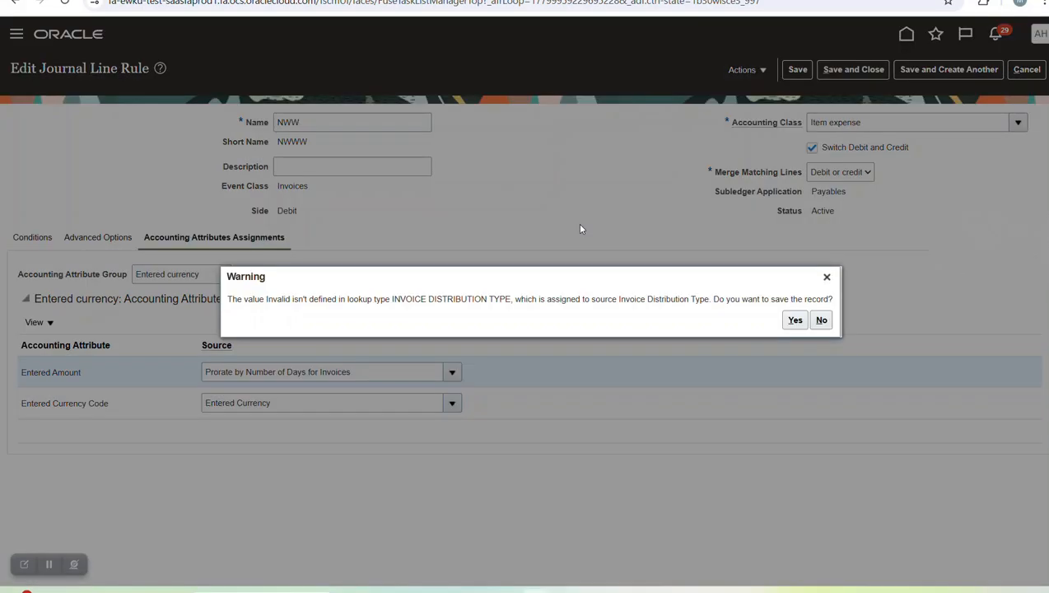
pyautogui.click(792, 325)
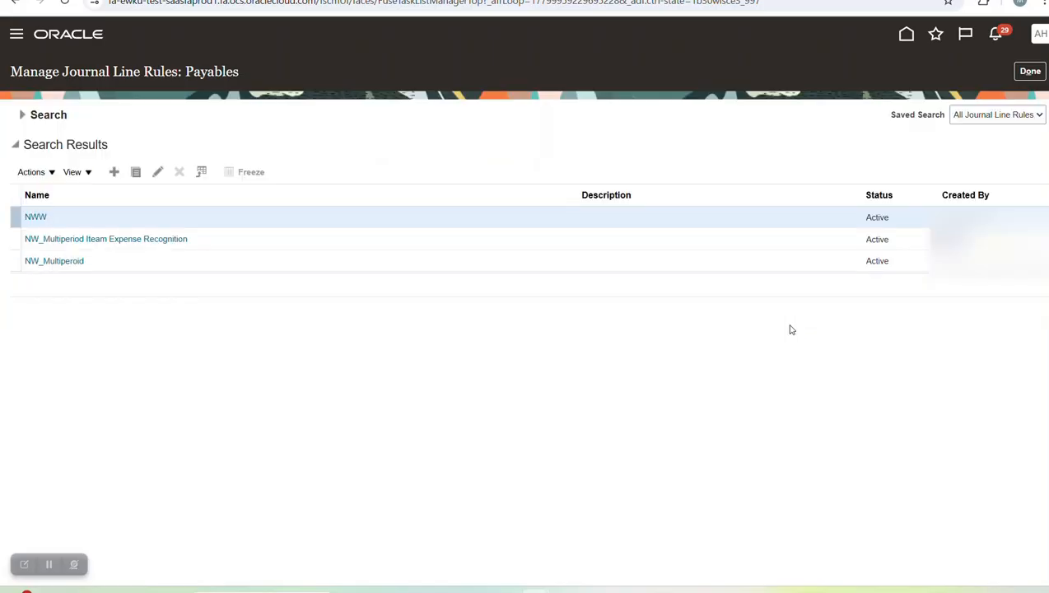
pyautogui.click(1030, 71)
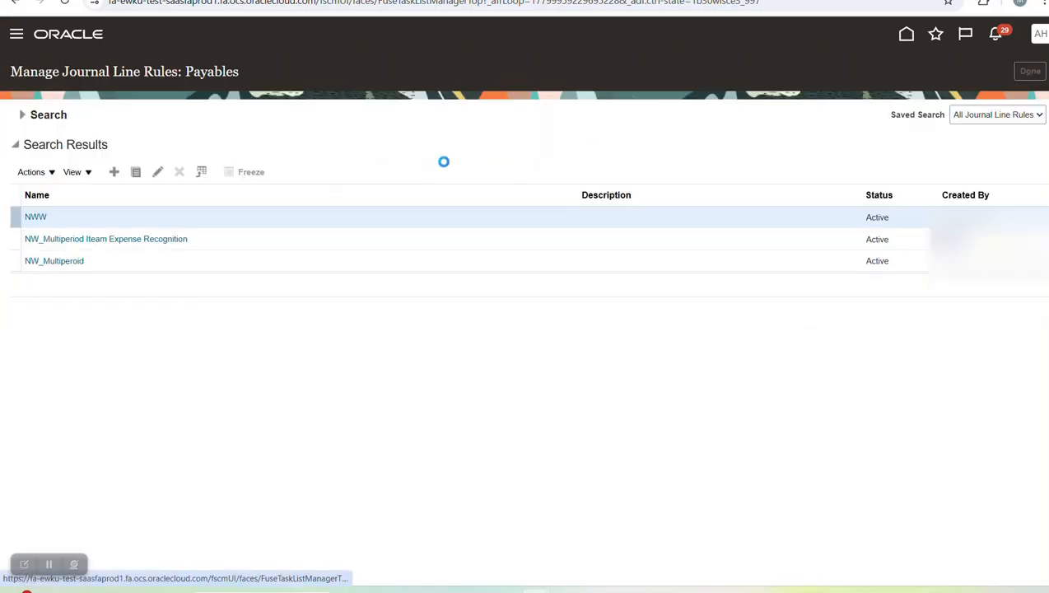
# - Reopen Manage Journal Line Rules, search for "NW", check the NWW rule's accounting attribute assignments, and return to the setup tasks
pyautogui.click(529, 117)
pyautogui.tripleClick(532, 120)
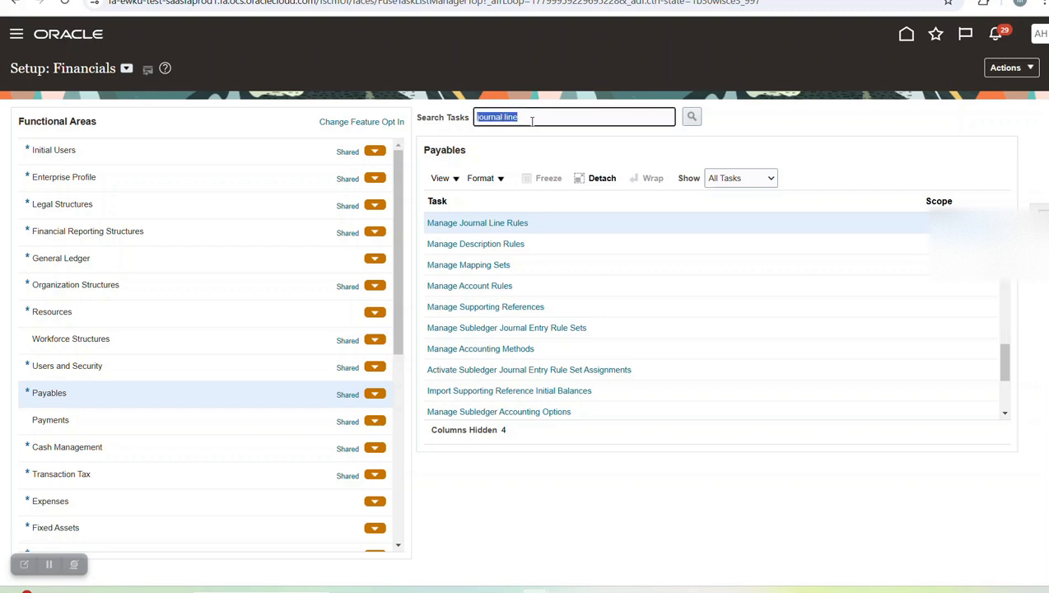
pyautogui.write('N')
pyautogui.click(499, 222)
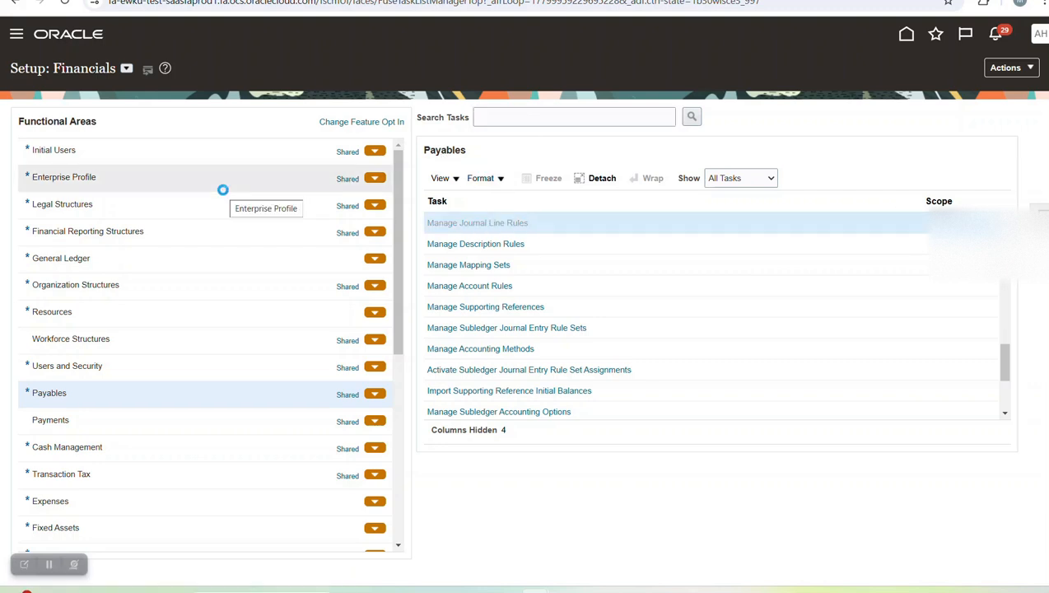
pyautogui.click(22, 115)
pyautogui.click(306, 140)
pyautogui.write('NW')
pyautogui.press('Return')
pyautogui.click(44, 219)
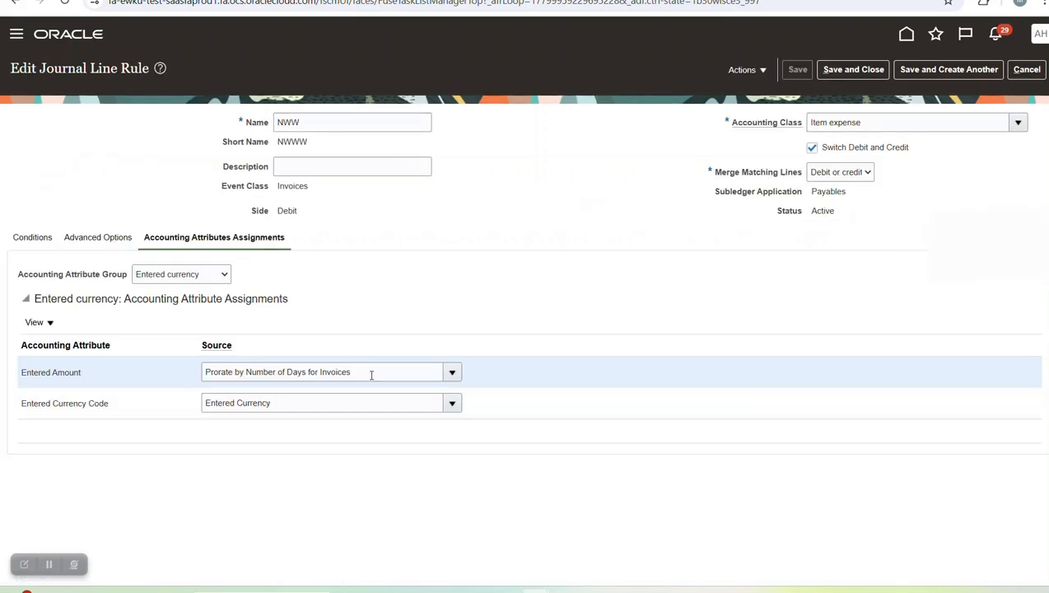
pyautogui.click(1026, 69)
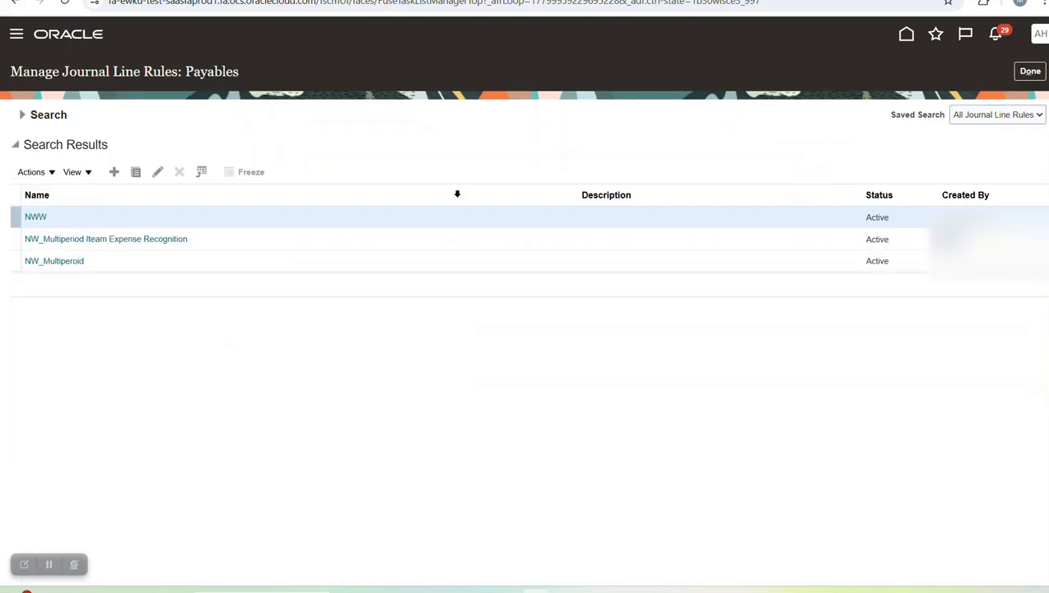
pyautogui.click(1030, 72)
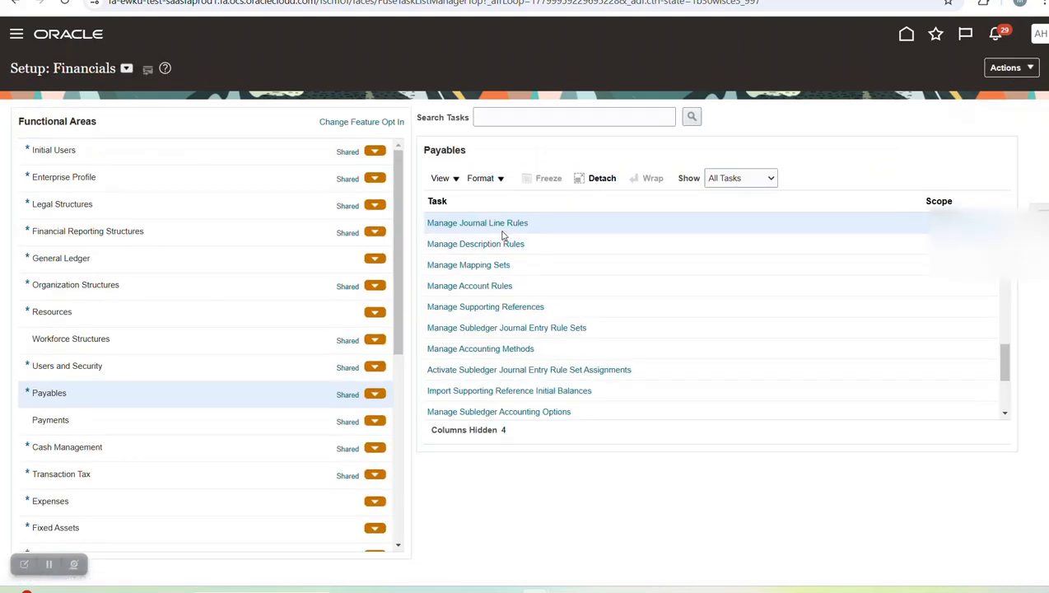
# - Search the setup tasks for "subledger journal" and open Manage Subledger Journal Entry Rule Sets for Payables
pyautogui.click(508, 120)
pyautogui.write('S')
pyautogui.press('capslock')
pyautogui.press('BackSpace')
pyautogui.write('s')
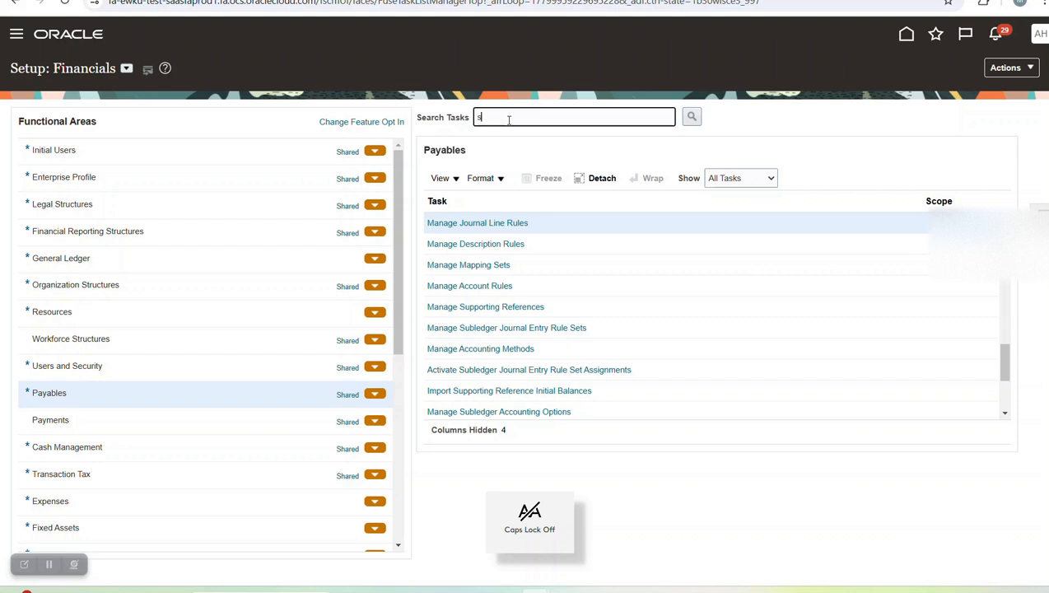
pyautogui.write('ubledger ')
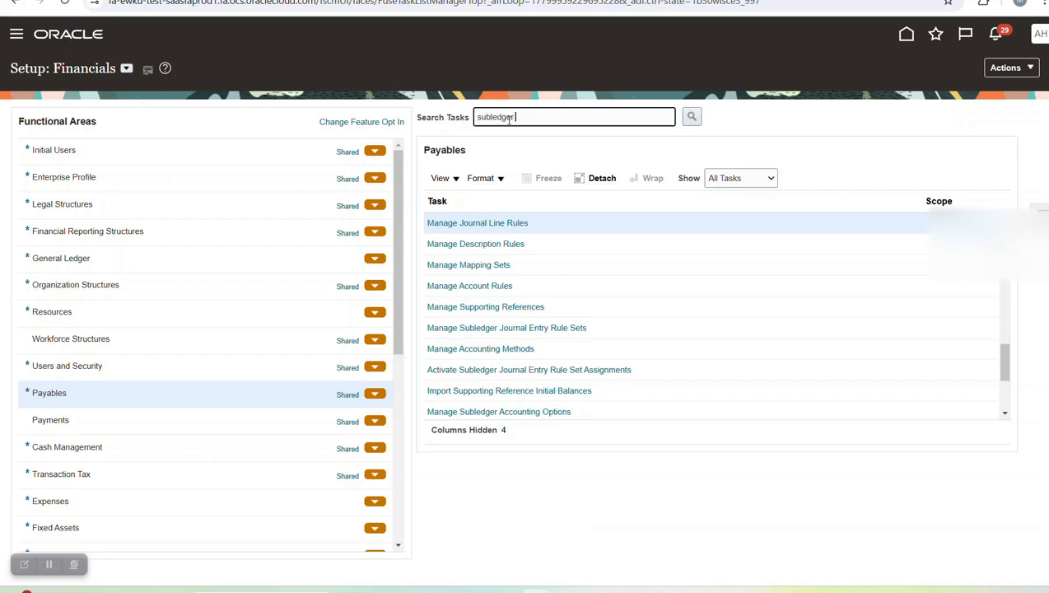
pyautogui.write('journal')
pyautogui.press('Return')
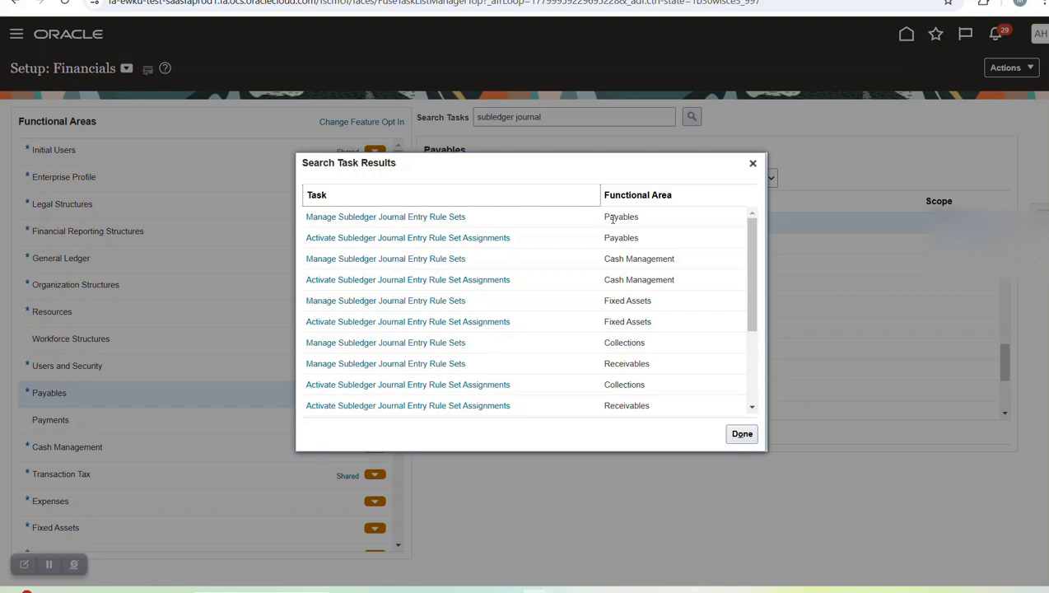
pyautogui.click(417, 218)
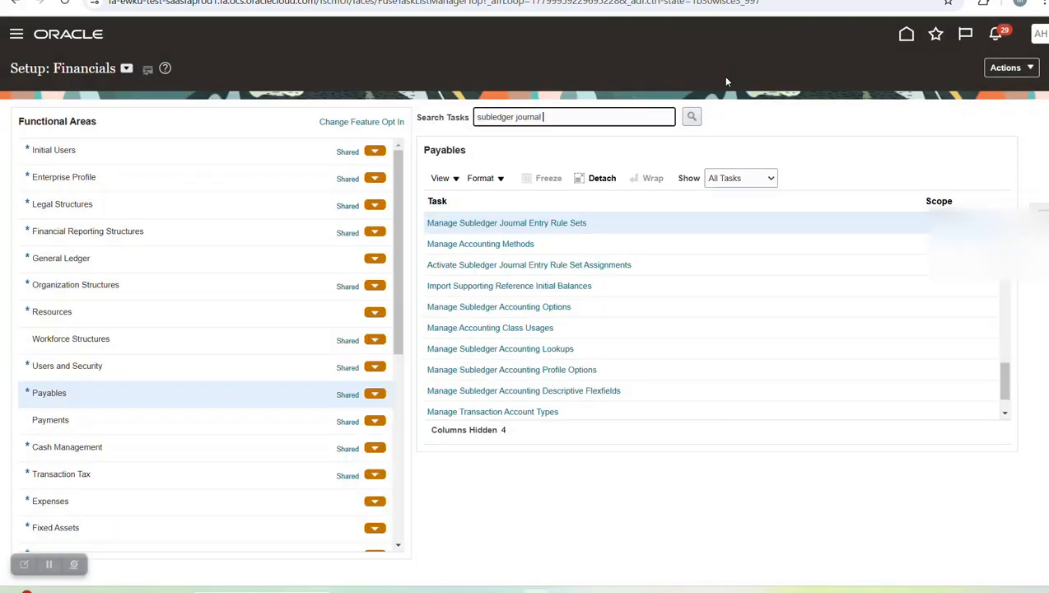
pyautogui.click(560, 222)
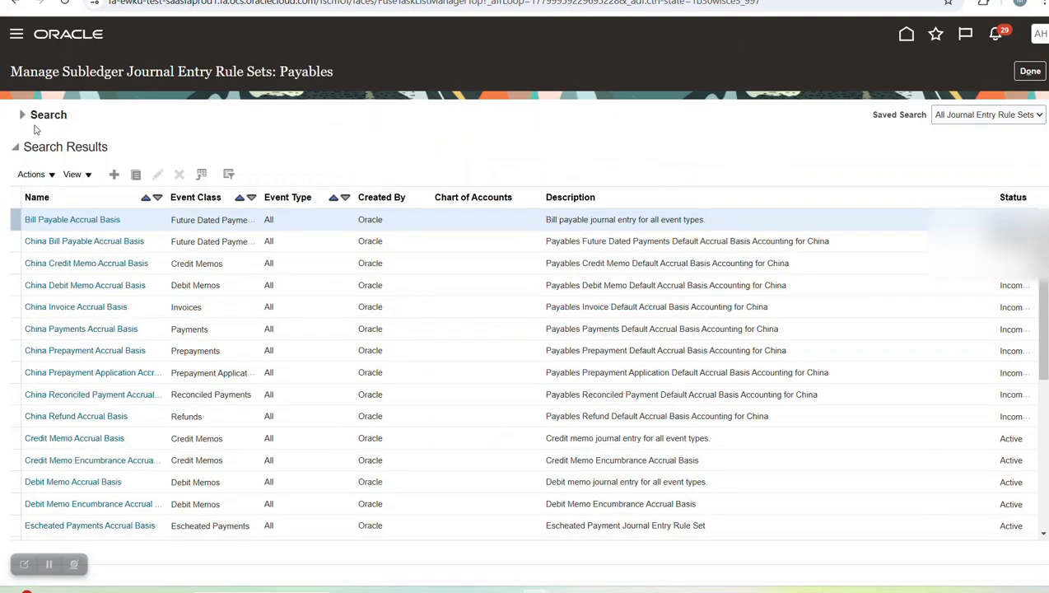
# - Search the rule sets by the name "Invoice Accrual Basis" and open the Invoice Accrual Basis rule set
pyautogui.click(22, 115)
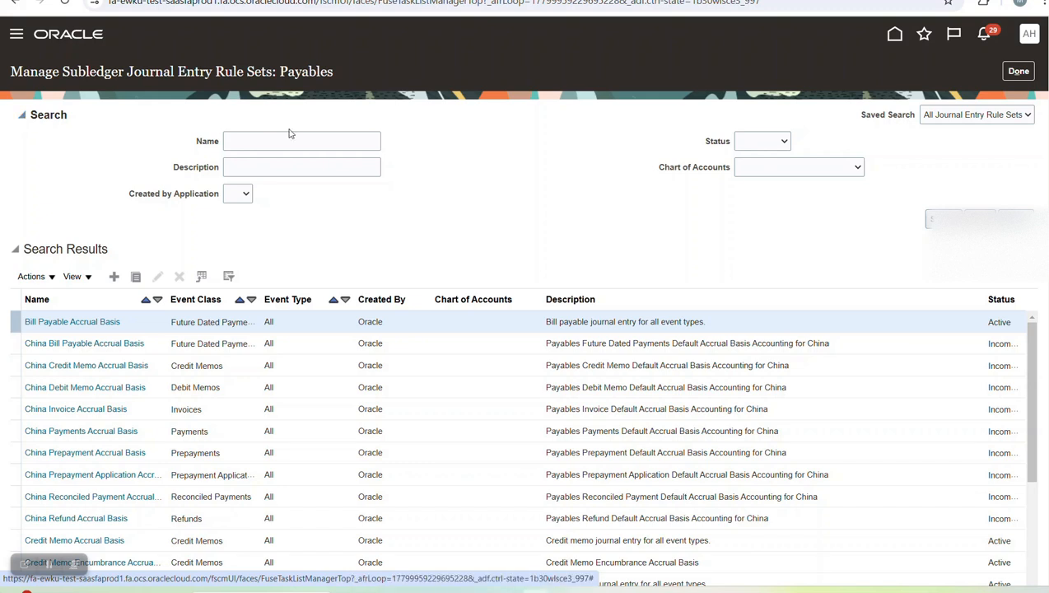
pyautogui.click(271, 139)
pyautogui.press('capslock')
pyautogui.write('I')
pyautogui.press('capslock')
pyautogui.write('nvoice')
pyautogui.press('capslock')
pyautogui.write('A')
pyautogui.press('capslock')
pyautogui.write('ccrual Basis')
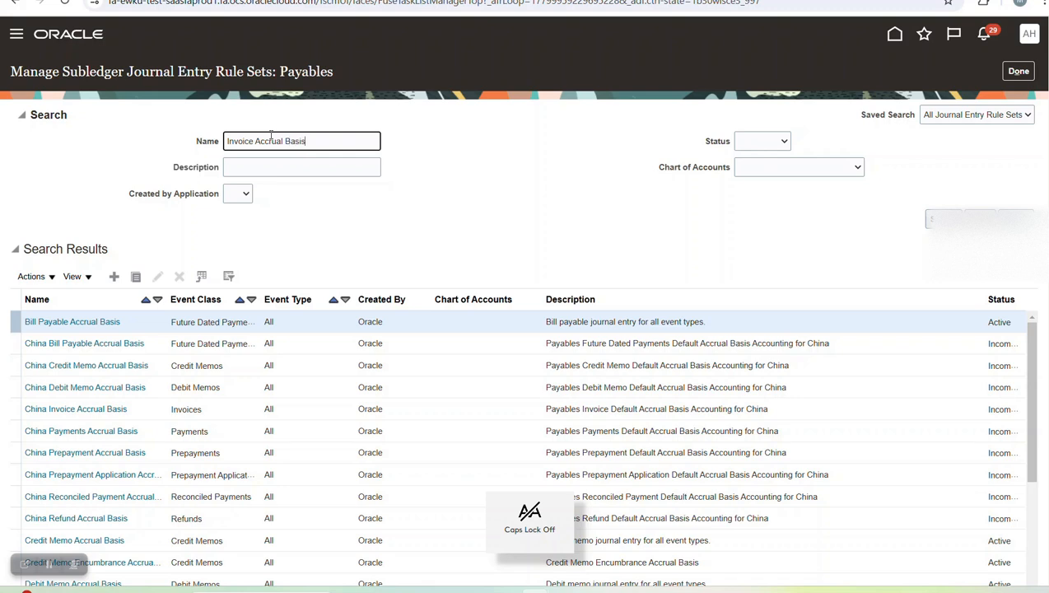
pyautogui.press('Return')
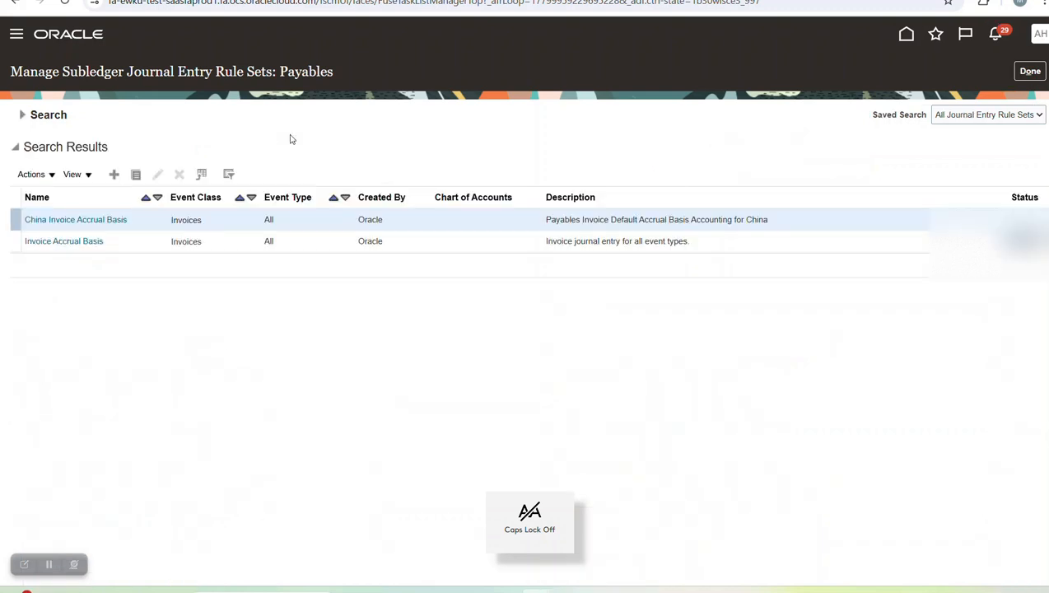
pyautogui.click(112, 242)
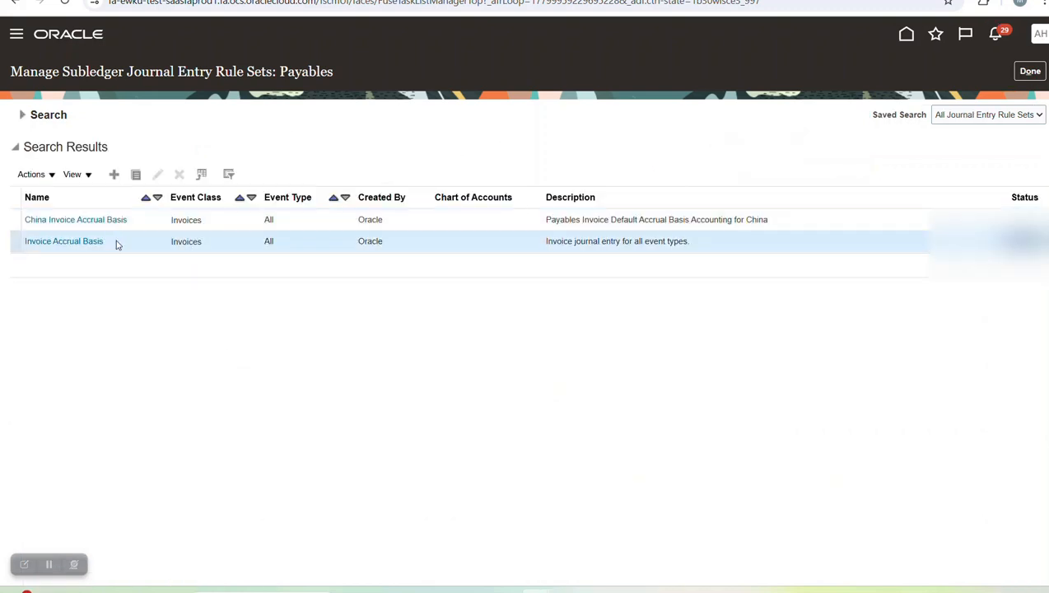
pyautogui.click(92, 241)
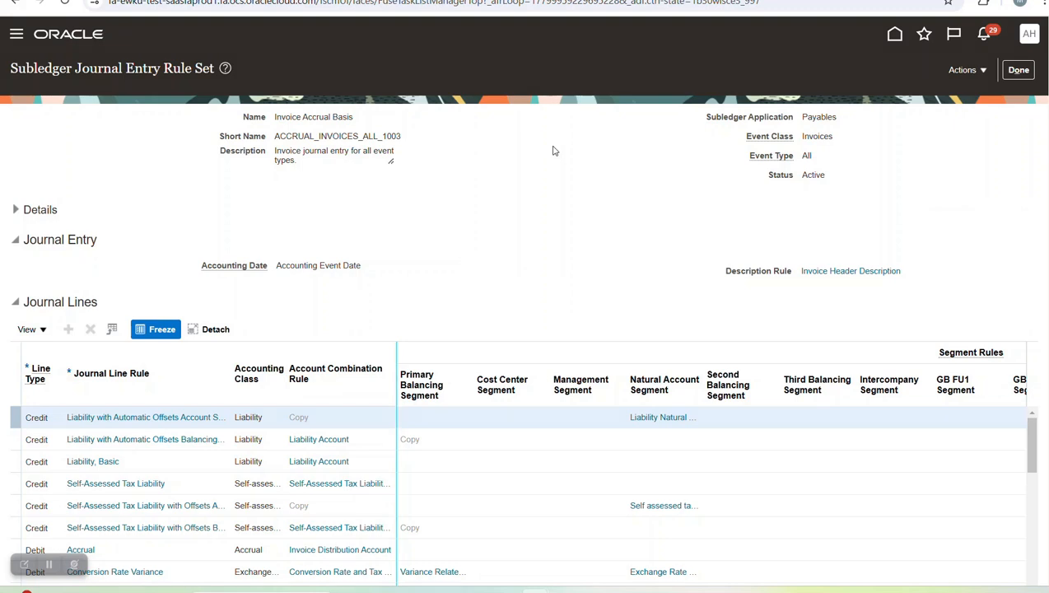
# - Duplicate the Invoice Accrual Basis rule set, entering NOOF_INV_ACCRUAL as both its name and short name
pyautogui.click(959, 71)
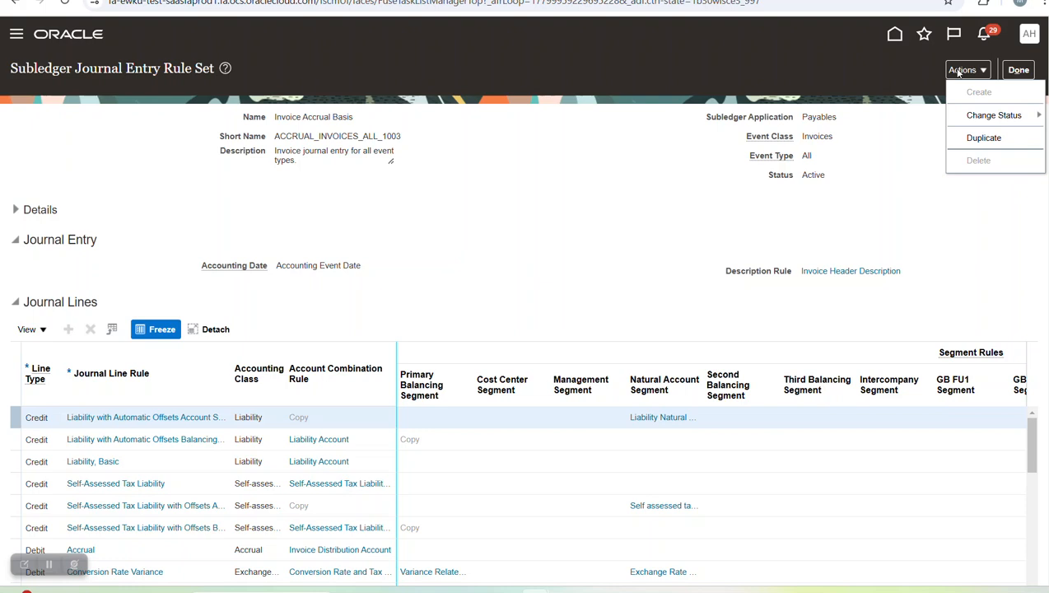
pyautogui.click(983, 137)
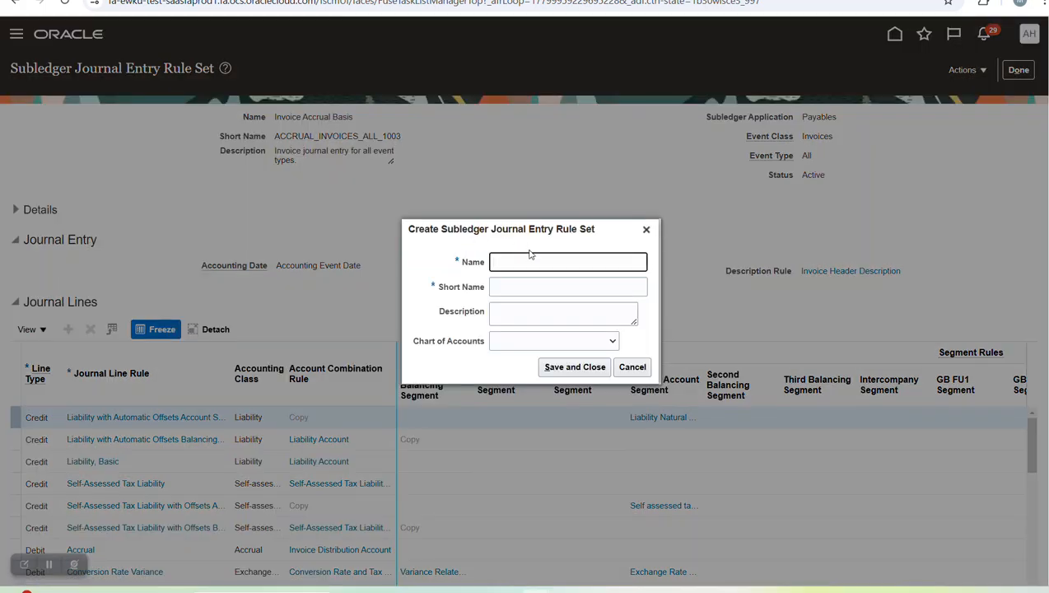
pyautogui.press('capslock')
pyautogui.write('NOO')
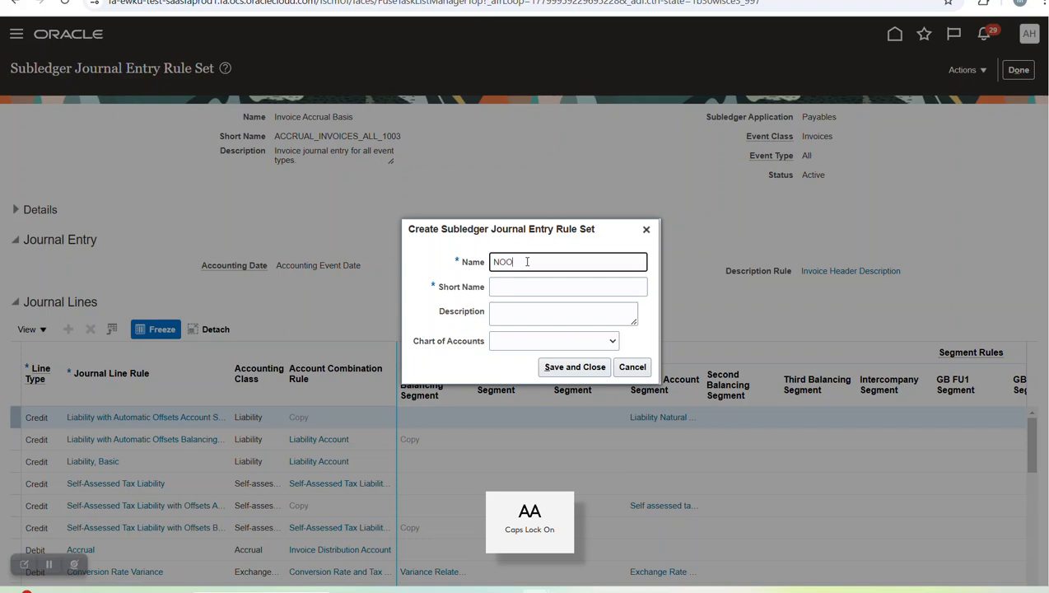
pyautogui.write('F_INV')
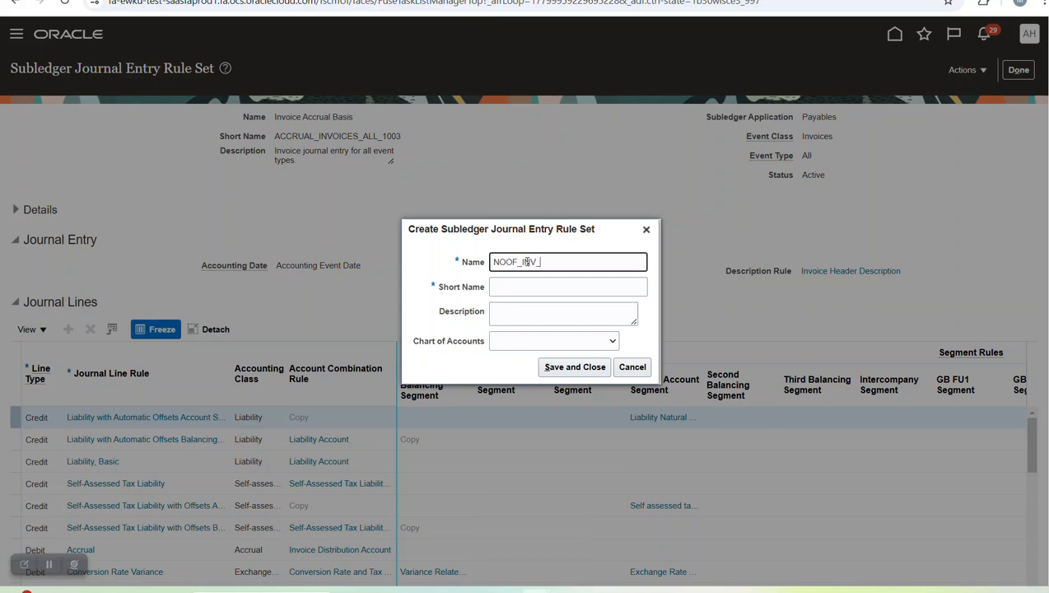
pyautogui.write('_ACCRUAL')
pyautogui.press('Tab')
pyautogui.click(527, 261)
pyautogui.doubleClick(526, 261)
pyautogui.hotkey('ctrl', 'c')
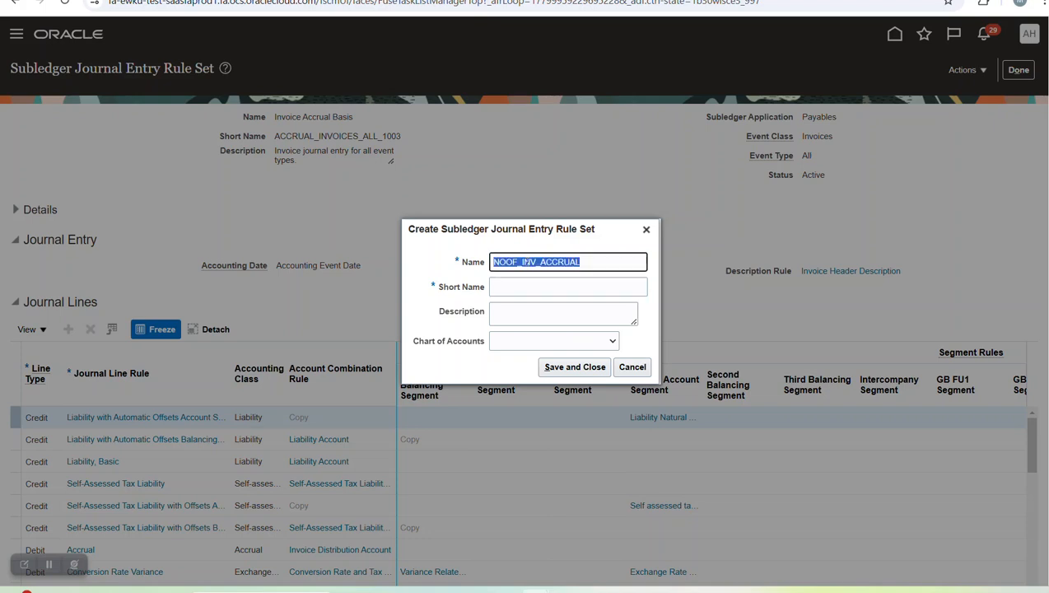
pyautogui.click(533, 290)
pyautogui.hotkey('ctrl', 'v')
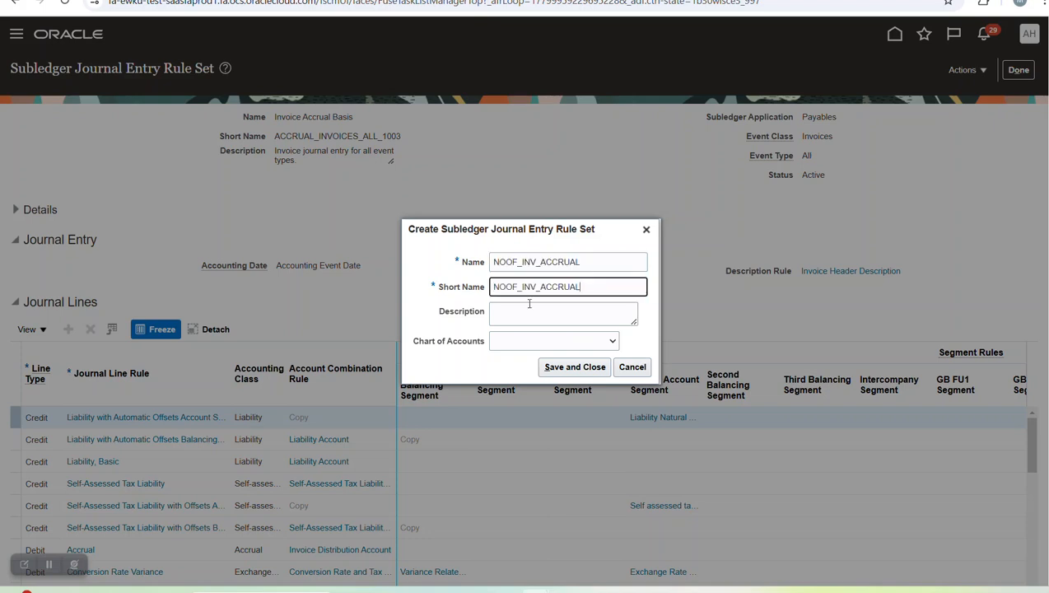
# - Enter NOOF_INV_ACCRUAL as the description, choose Nile Wood Structure_INS as the chart of accounts, and save the duplicated rule set
pyautogui.click(528, 308)
pyautogui.hotkey('ctrl', 'v')
pyautogui.click(546, 341)
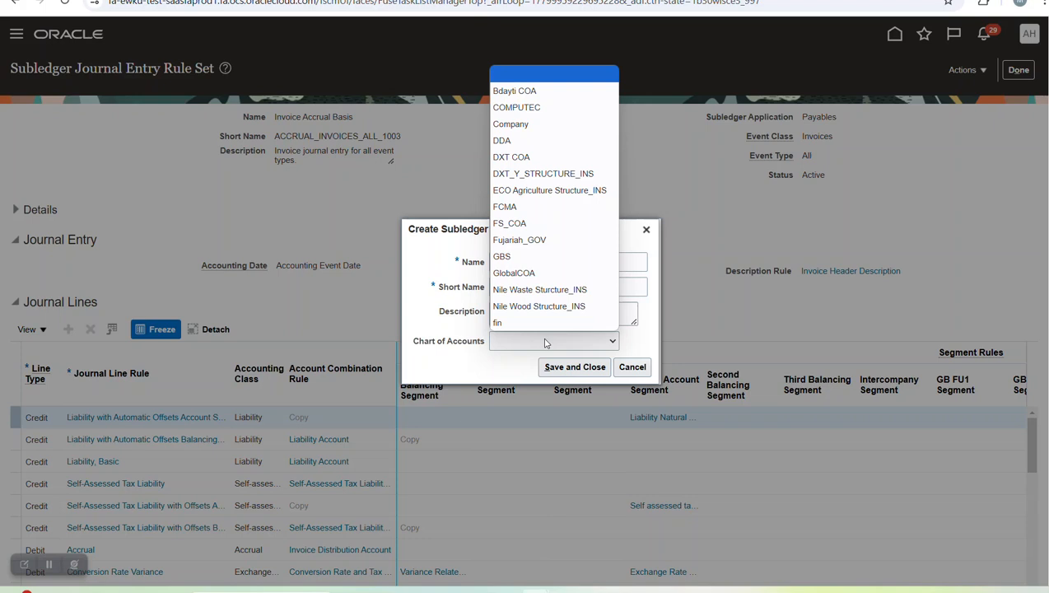
pyautogui.click(545, 305)
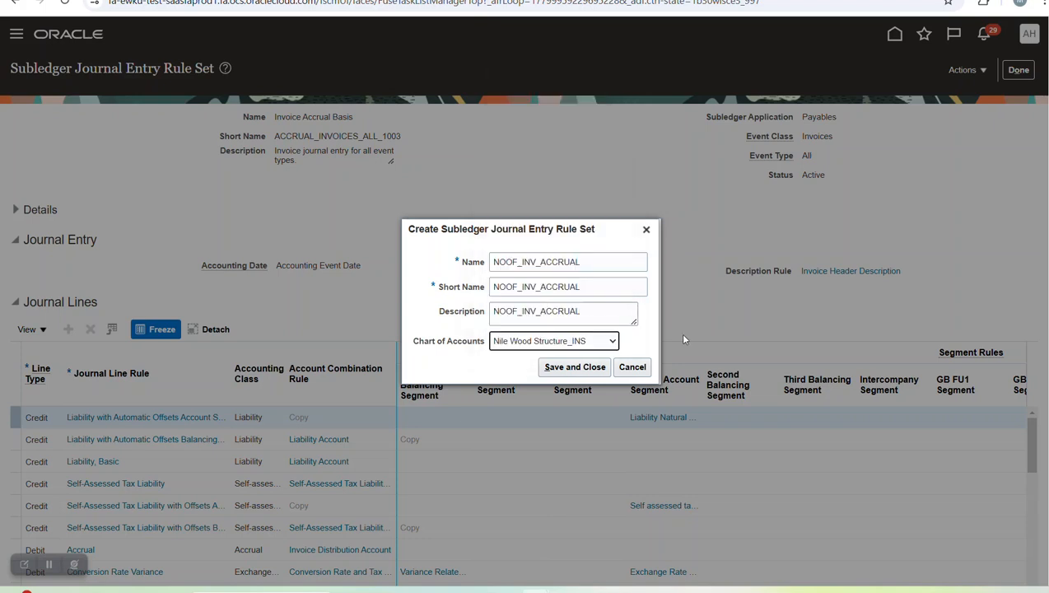
pyautogui.click(553, 367)
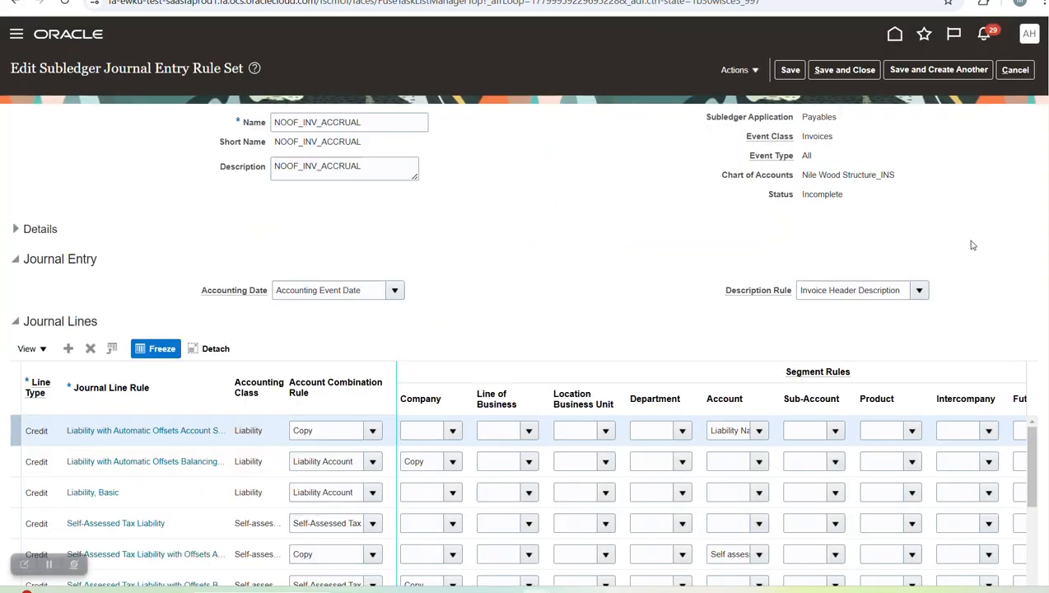
pyautogui.scroll(-3, 1025, 220)
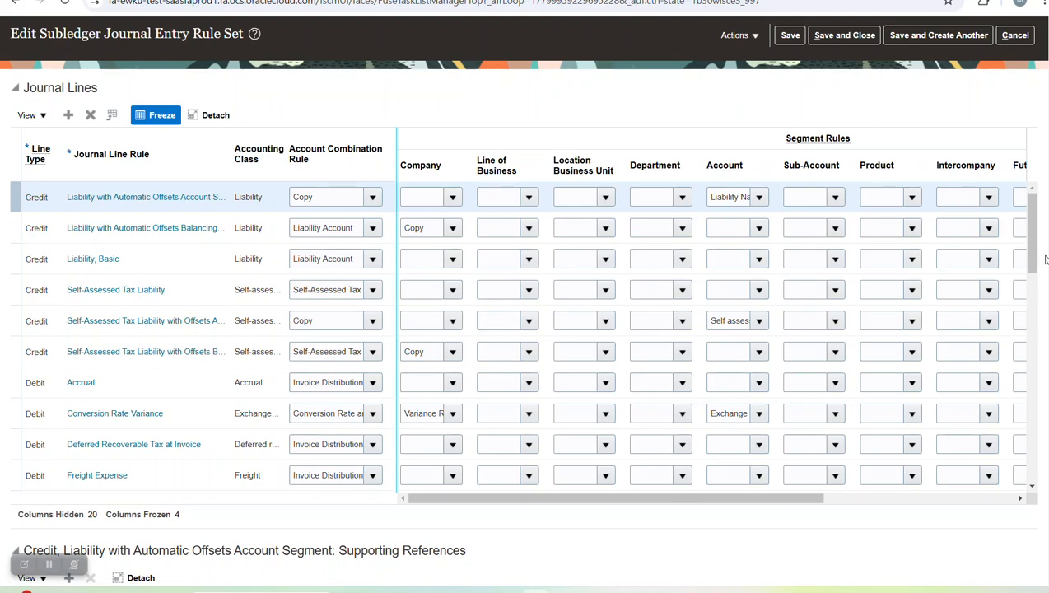
# - Look through the journal lines of the duplicated NOOF_INV_ACCRUAL rule set, and save and close it
pyautogui.moveTo(1034, 254); pyautogui.dragTo(1034, 308)
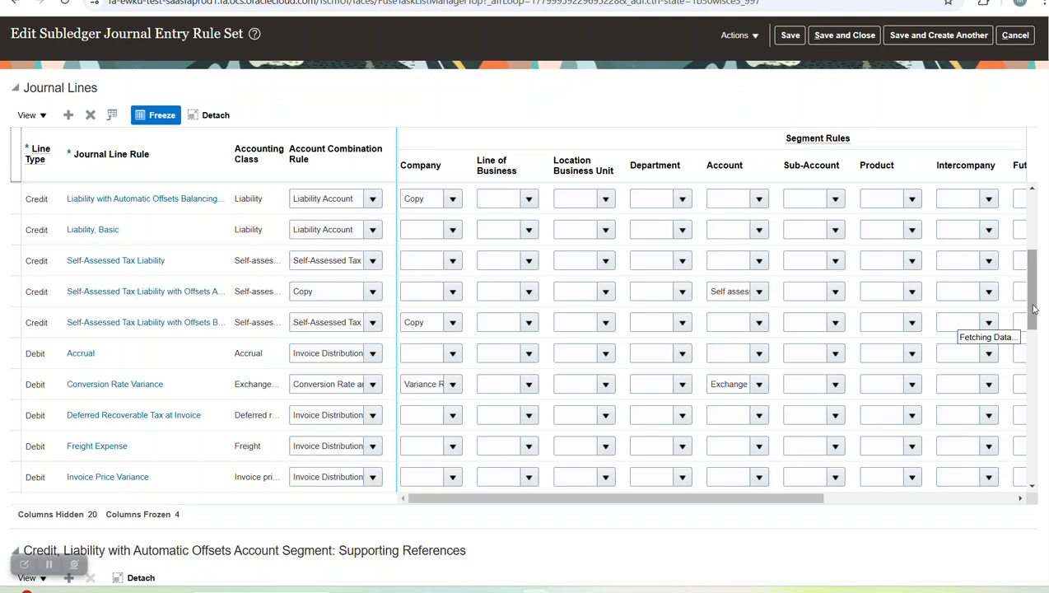
pyautogui.click(1034, 355)
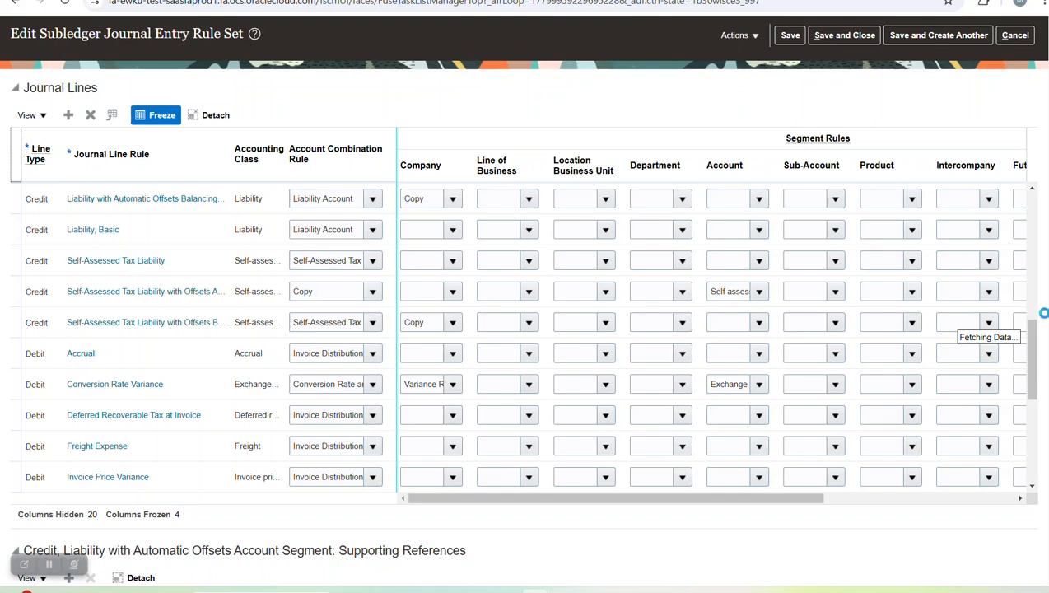
pyautogui.moveTo(1030, 333); pyautogui.dragTo(1011, 197)
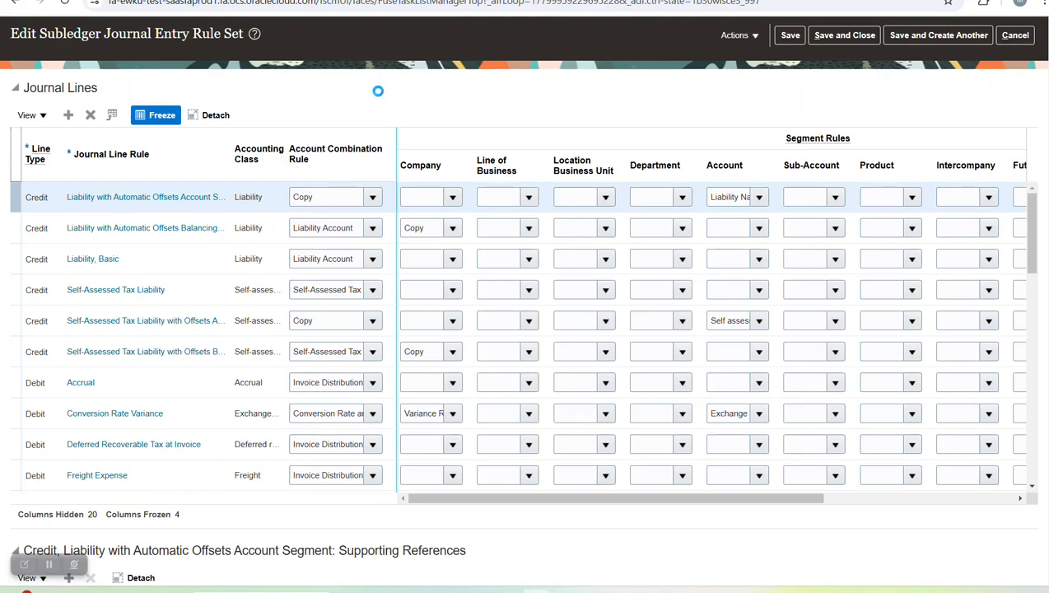
pyautogui.scroll(3, 992, 165)
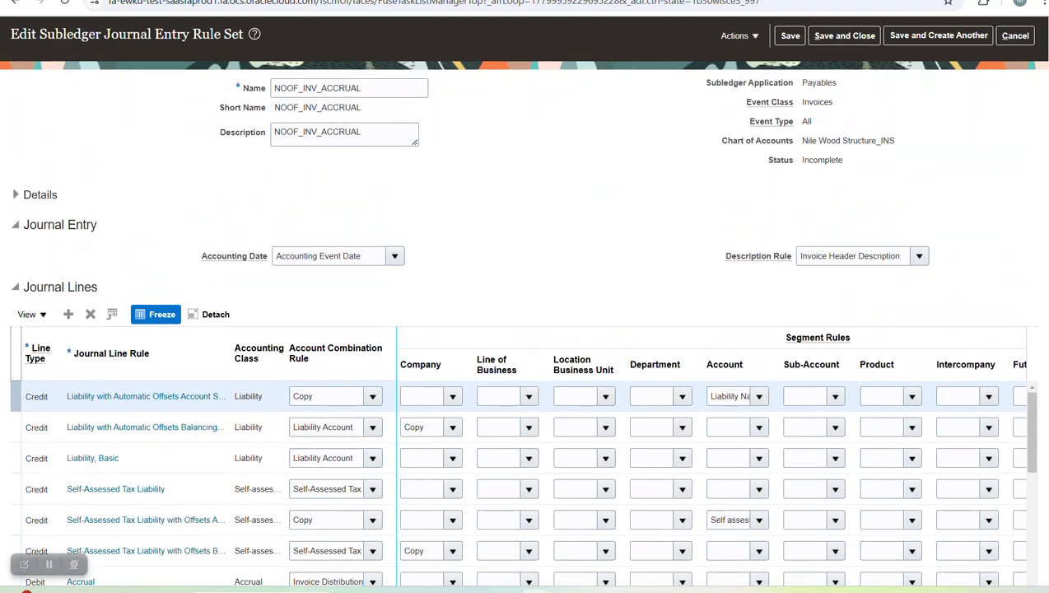
pyautogui.scroll(1, 560, 27)
pyautogui.doubleClick(377, 126)
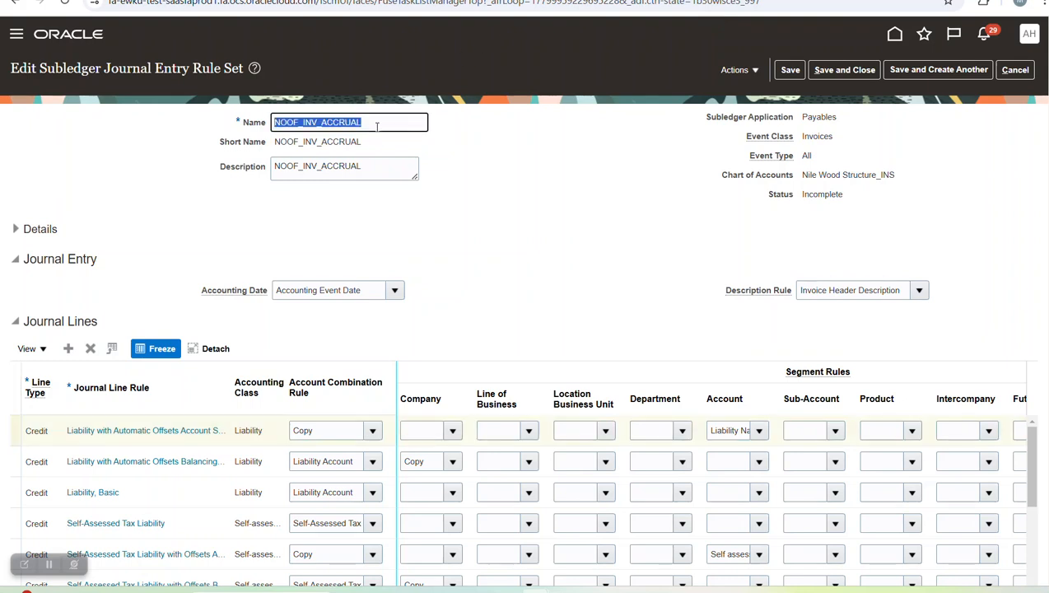
pyautogui.click(844, 70)
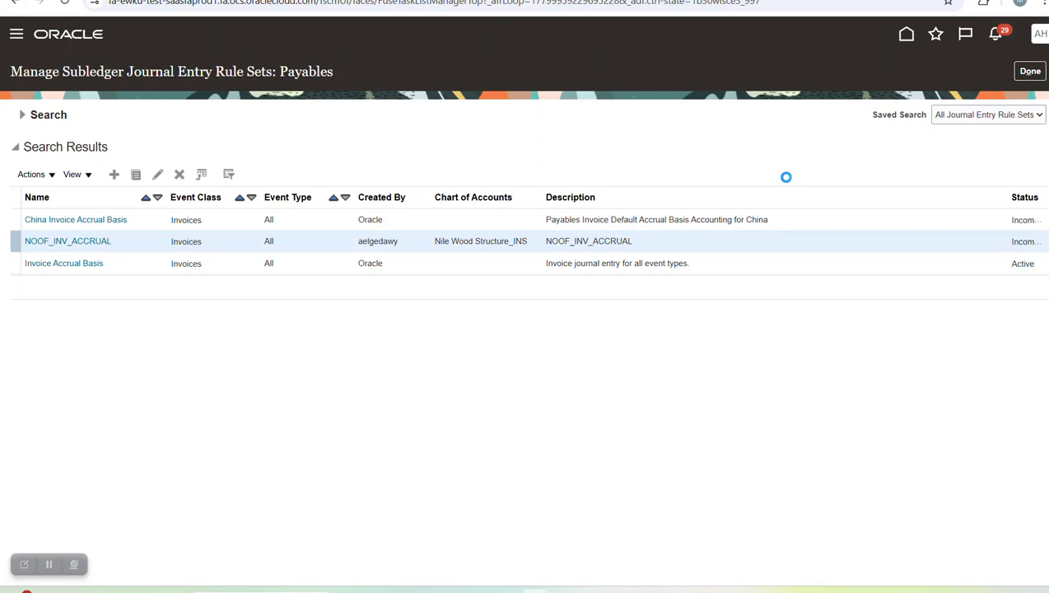
# - Delete the Multiperiod Item Expense Recognition debit line from the journal lines of the NOOF_INV_ACCRUAL rule set
pyautogui.scroll(-2, 785, 182)
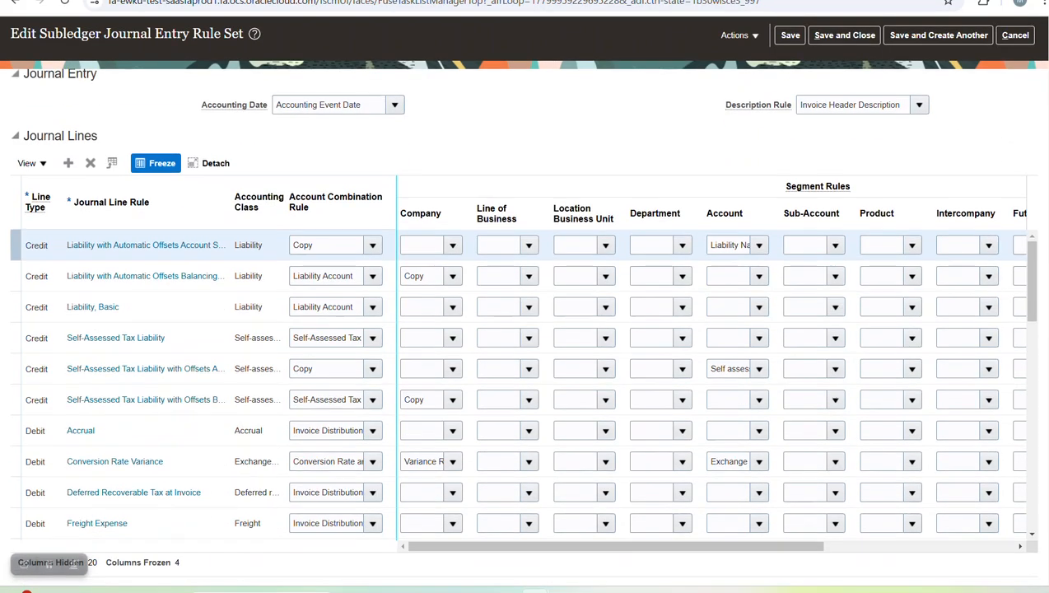
pyautogui.moveTo(1032, 276); pyautogui.dragTo(1033, 368)
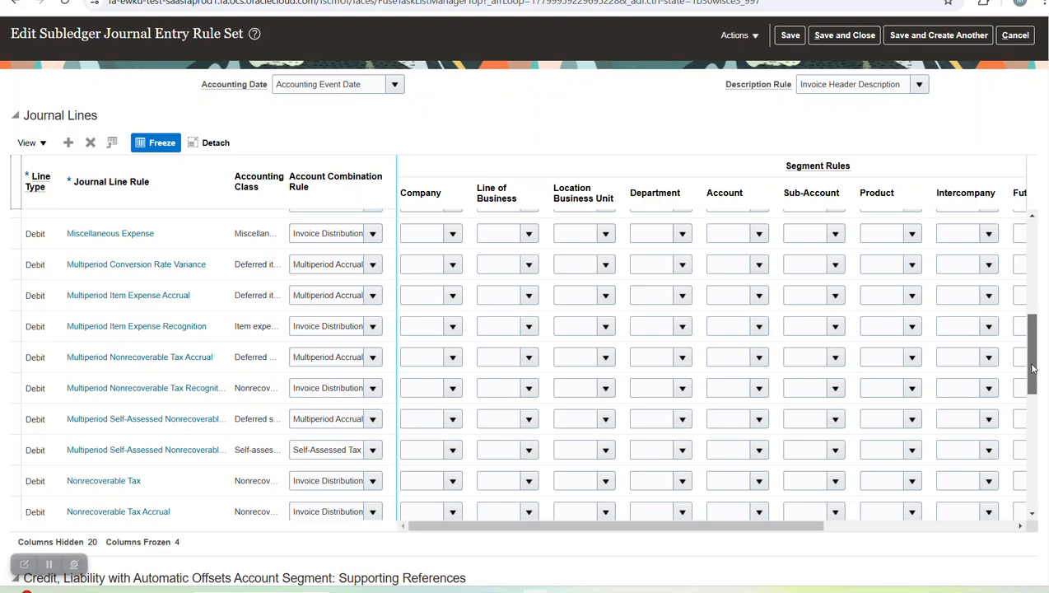
pyautogui.click(236, 316)
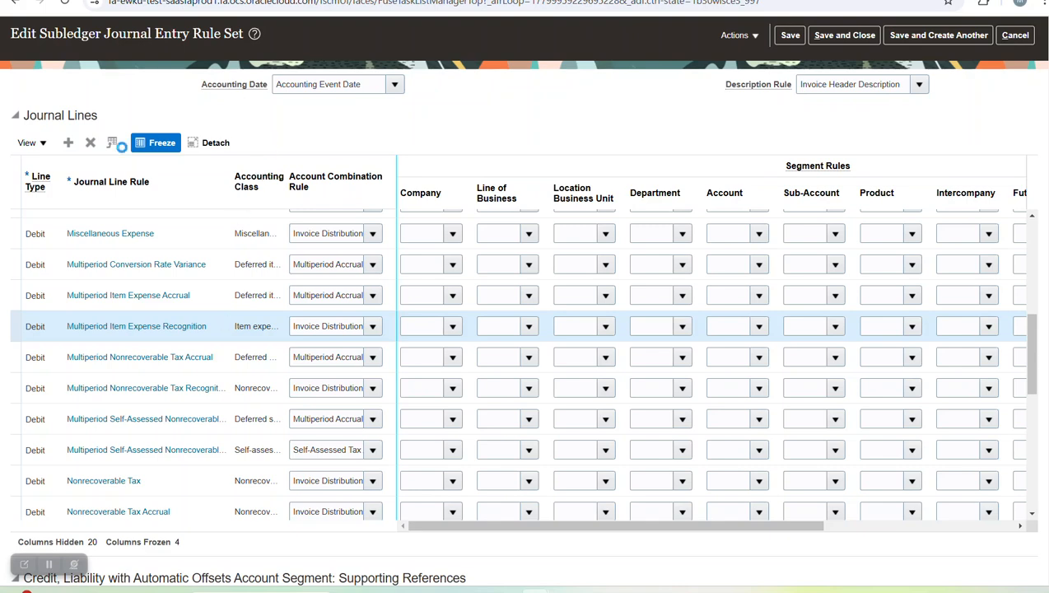
pyautogui.click(92, 144)
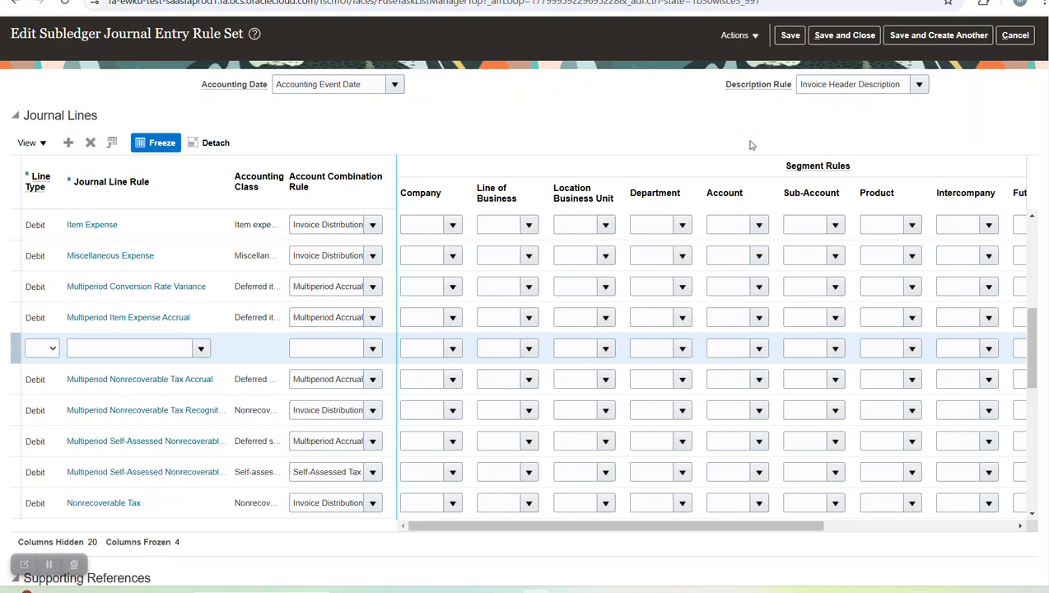
# - Define the new journal line as Debit with line rule NOOPERIOD_MPA and account combination rule Invoice Distribution Account, and save the rule set
pyautogui.click(53, 348)
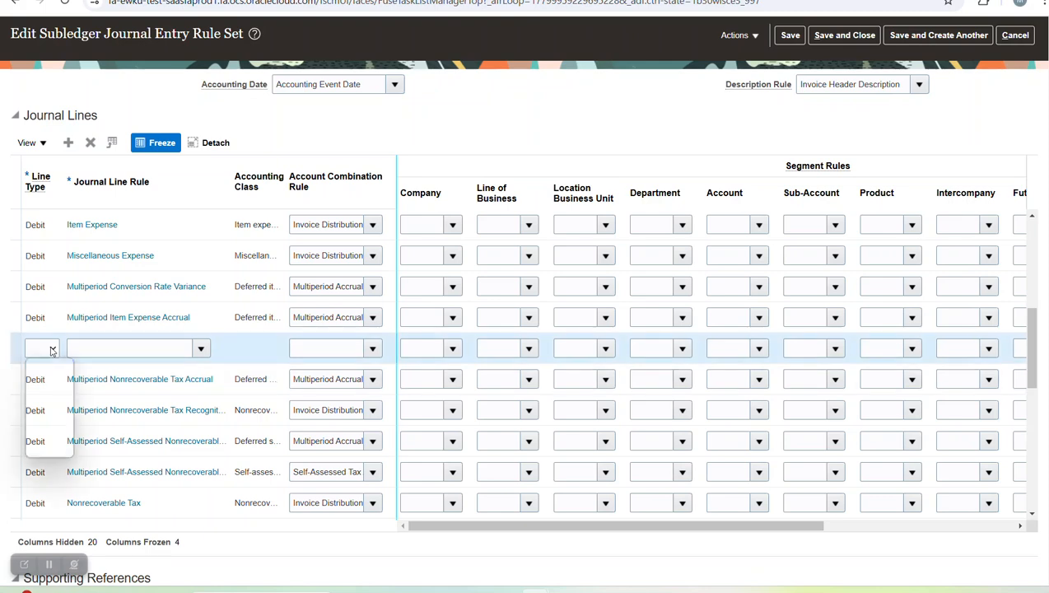
pyautogui.click(38, 400)
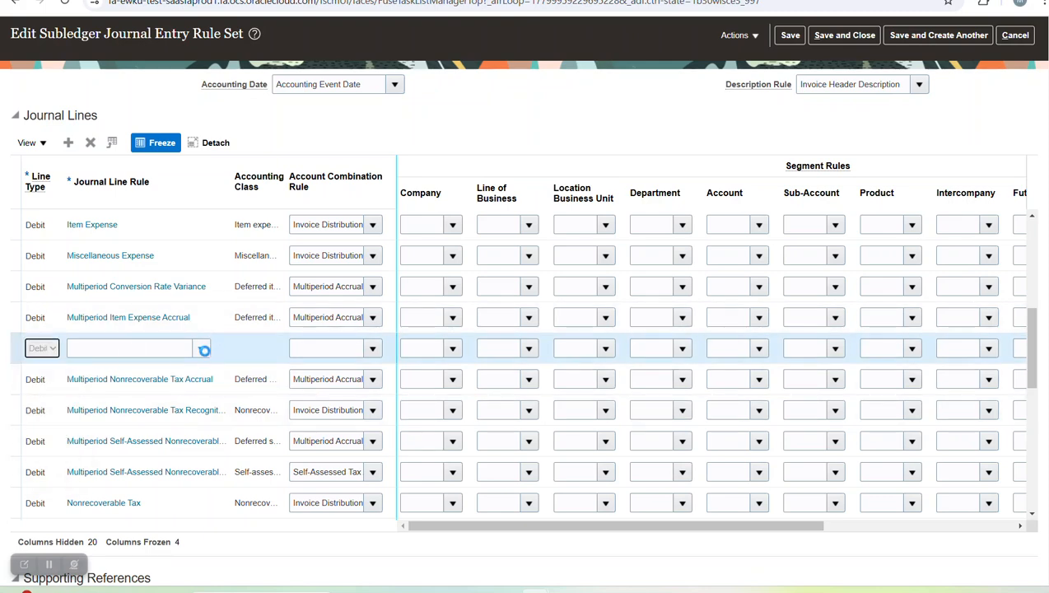
pyautogui.click(202, 349)
pyautogui.click(202, 349)
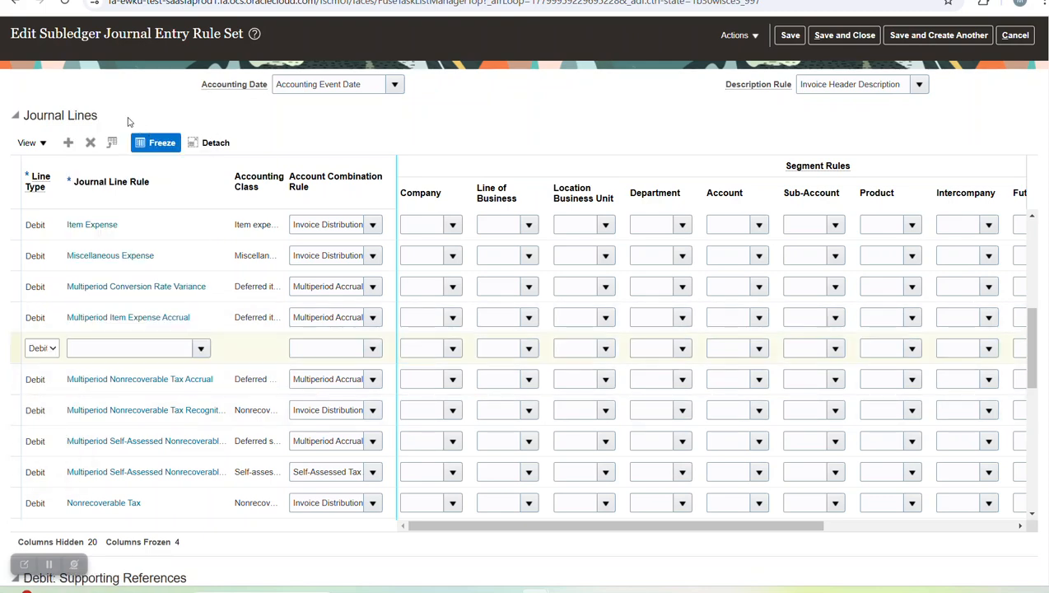
pyautogui.click(202, 353)
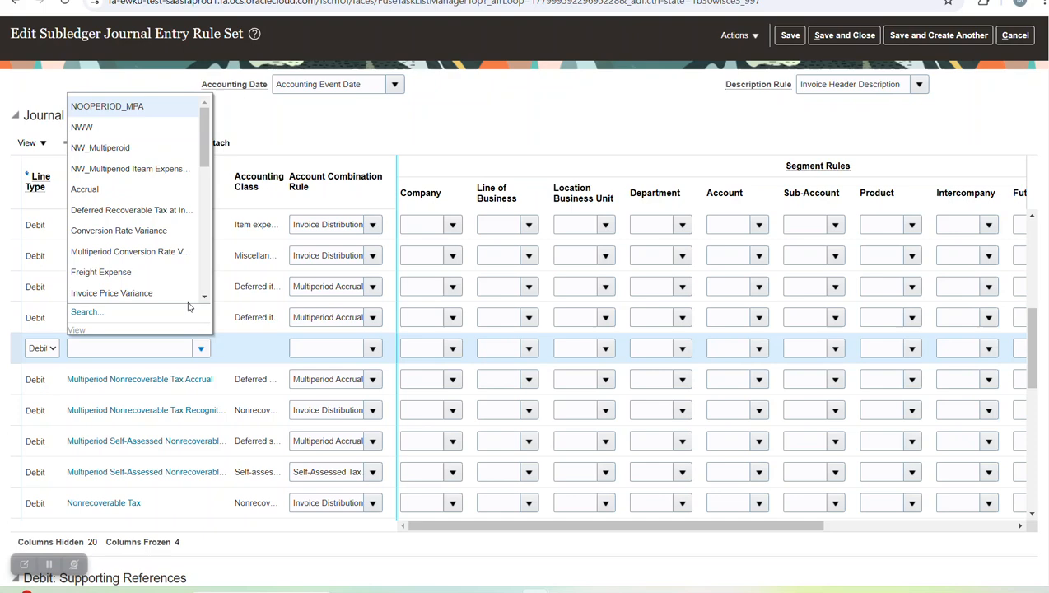
pyautogui.click(129, 106)
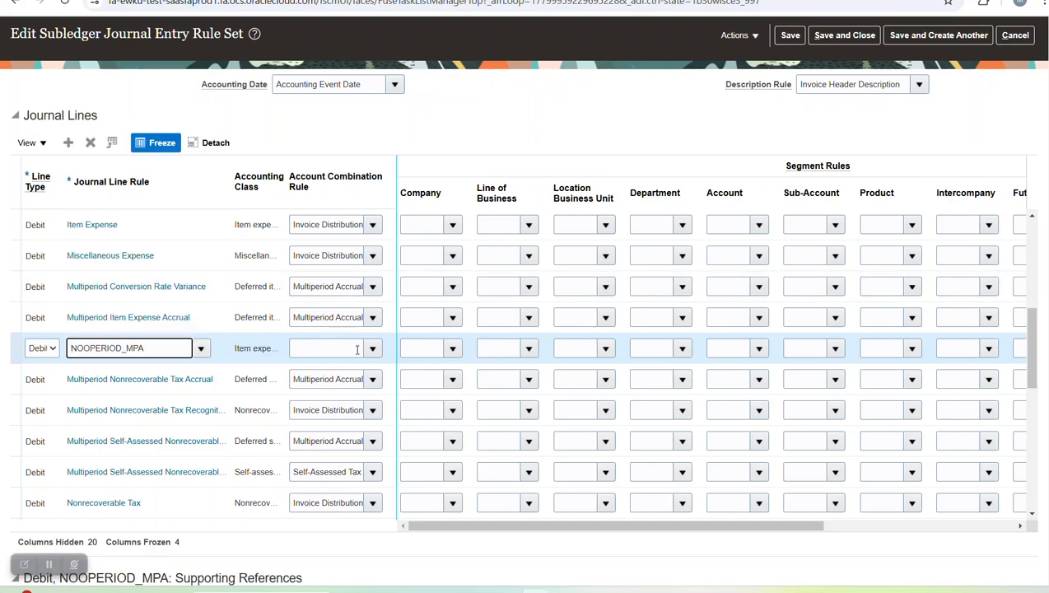
pyautogui.click(372, 349)
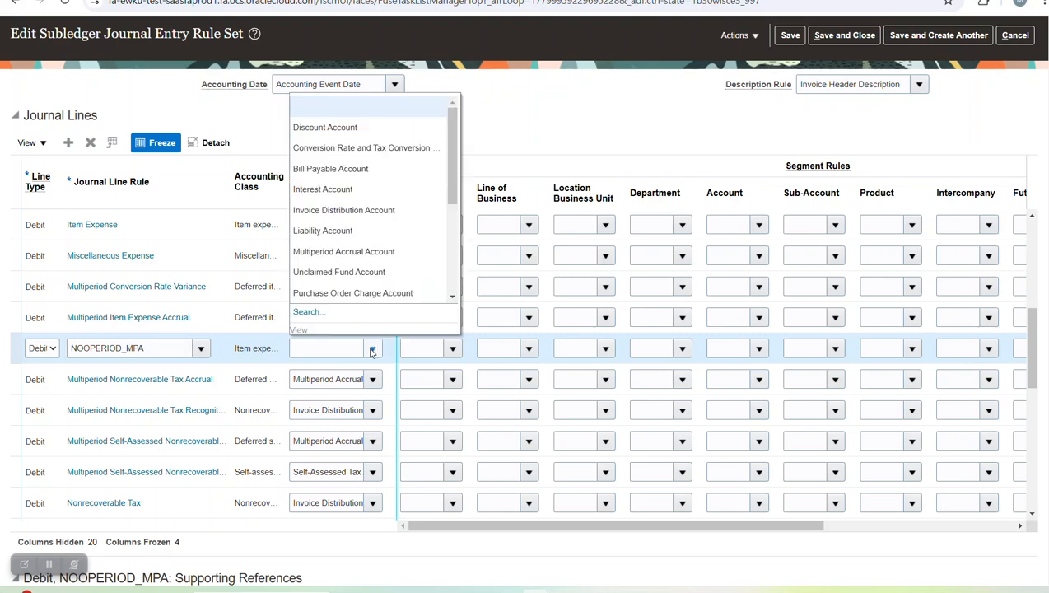
pyautogui.click(364, 210)
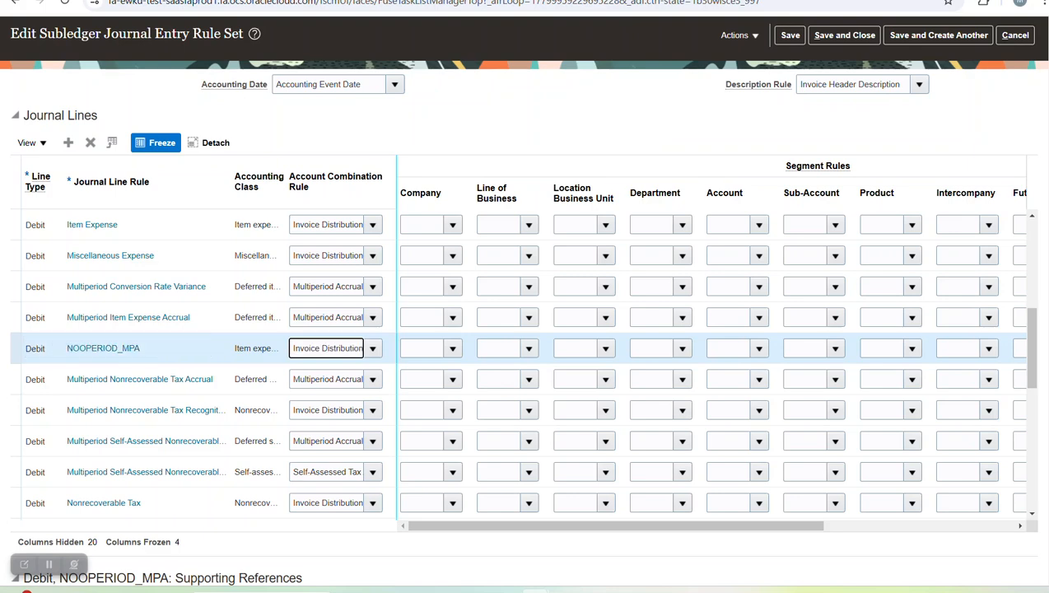
pyautogui.scroll(2, 520, 325)
pyautogui.click(853, 37)
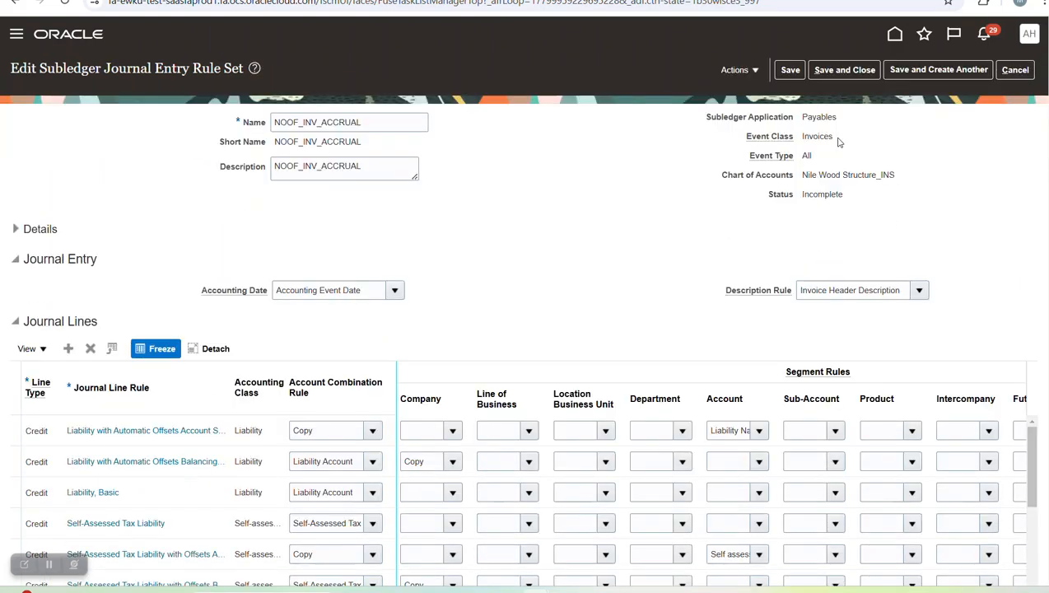
# - Activate the NOOF_INV_ACCRUAL rule set, accepting the status change, and save and close it
pyautogui.click(747, 69)
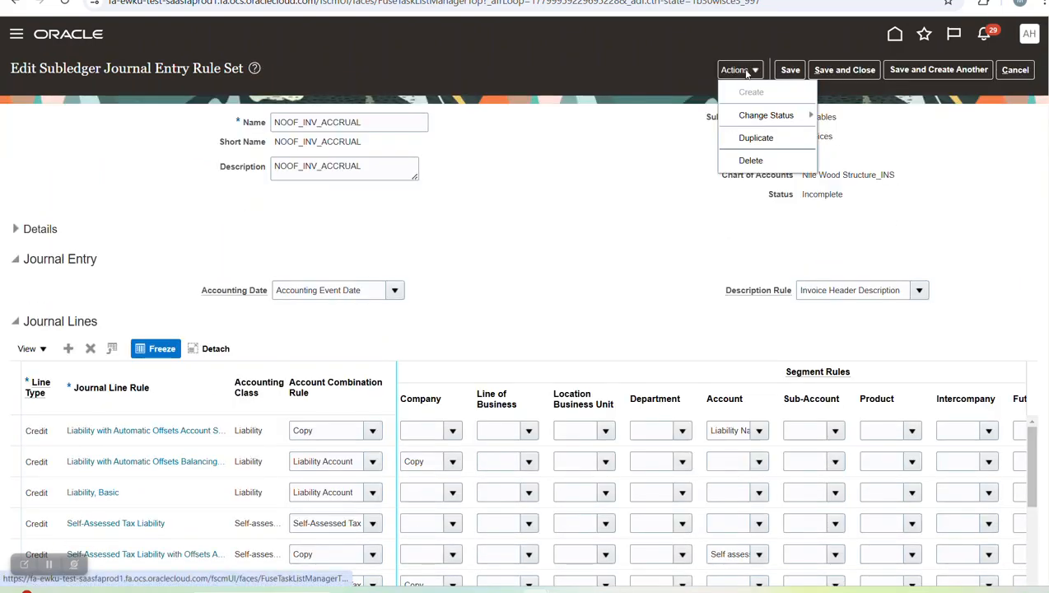
pyautogui.moveTo(780, 117)
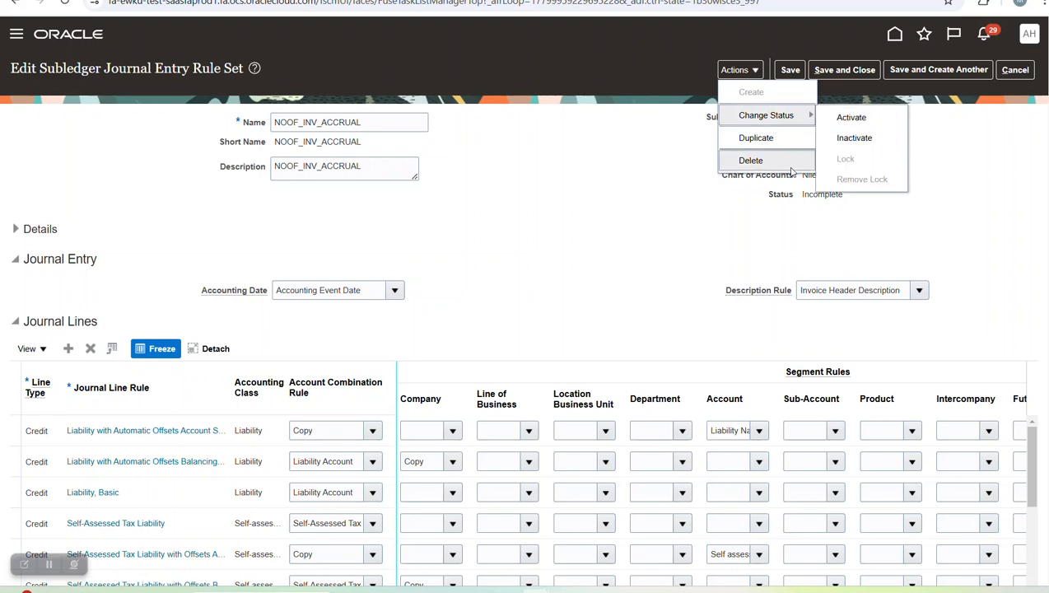
pyautogui.click(806, 208)
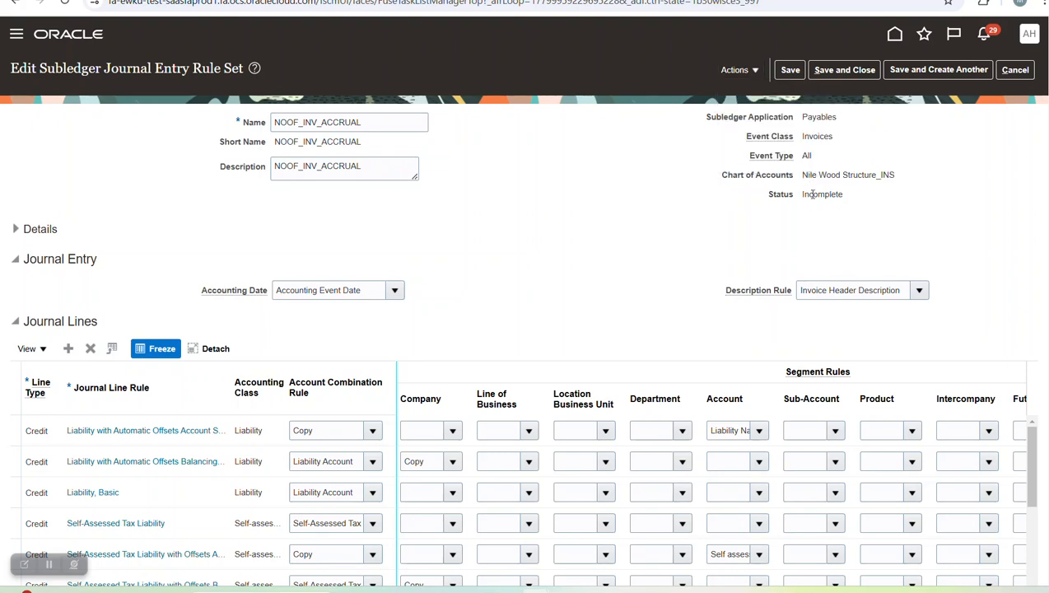
pyautogui.click(734, 70)
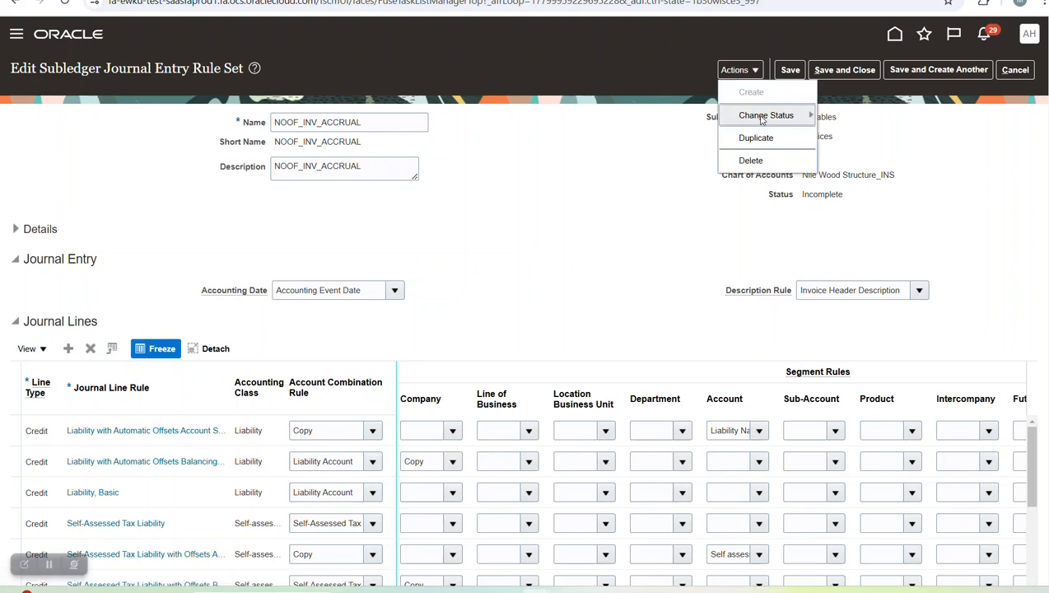
pyautogui.moveTo(781, 115)
pyautogui.click(850, 117)
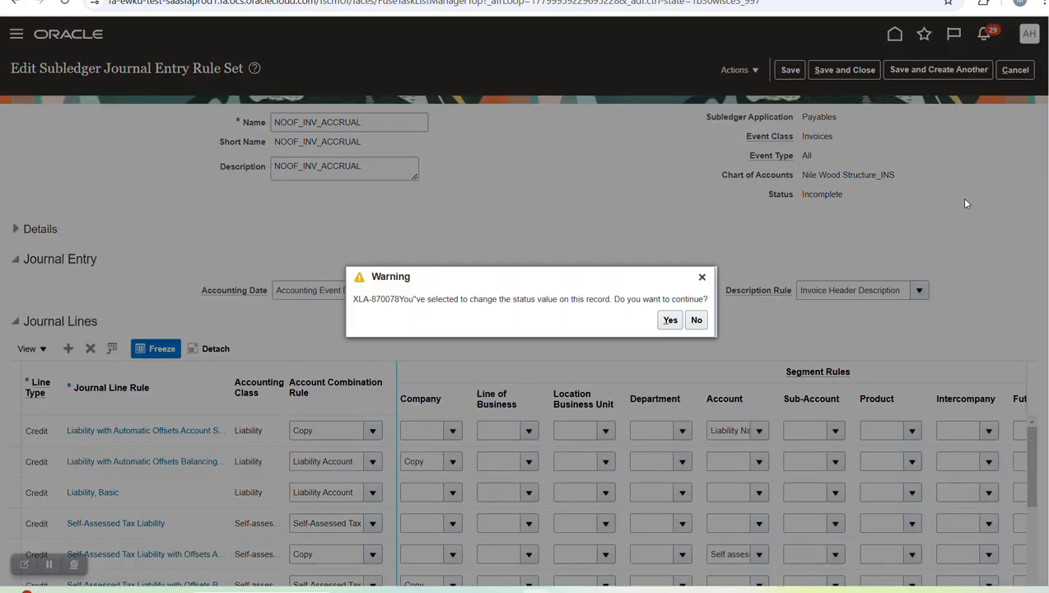
pyautogui.click(670, 319)
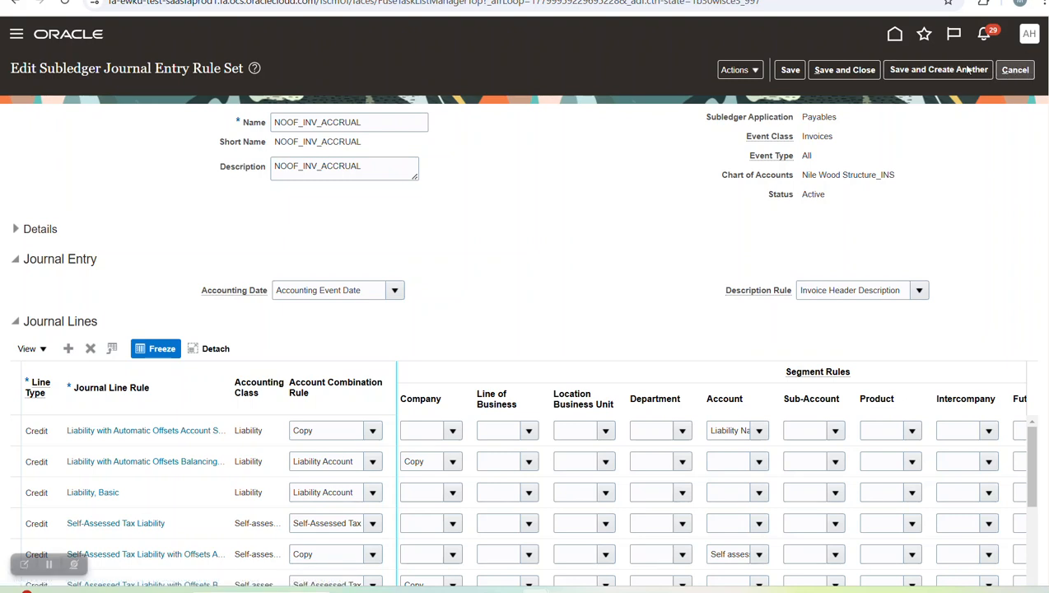
pyautogui.click(856, 69)
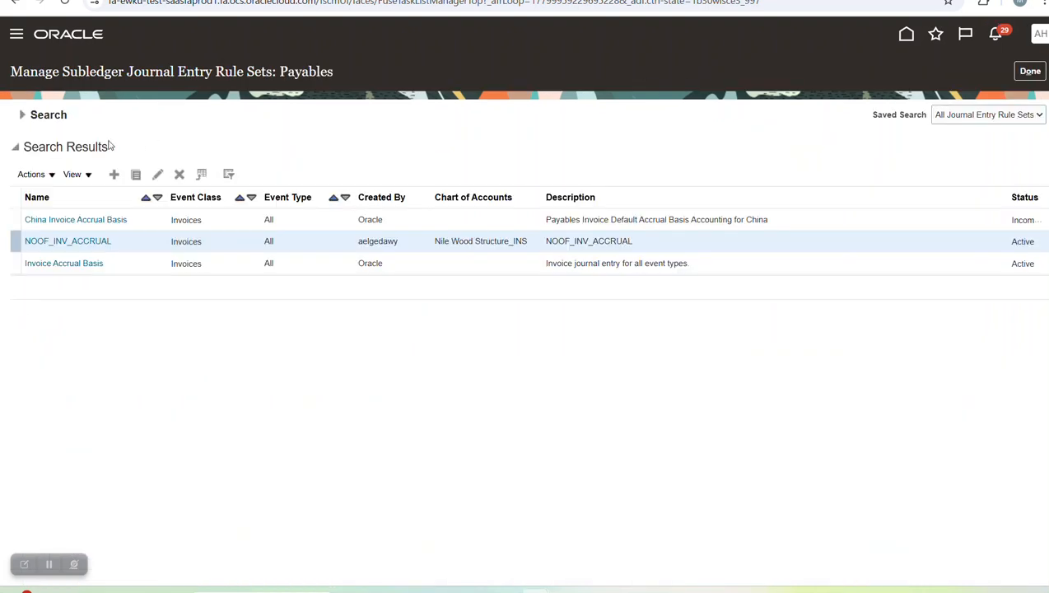
# - Search the Payables rule sets by the name "N" and look for NOOF_INV_ACCRUAL and its status in the list
pyautogui.click(50, 117)
pyautogui.moveTo(318, 142); pyautogui.dragTo(228, 142)
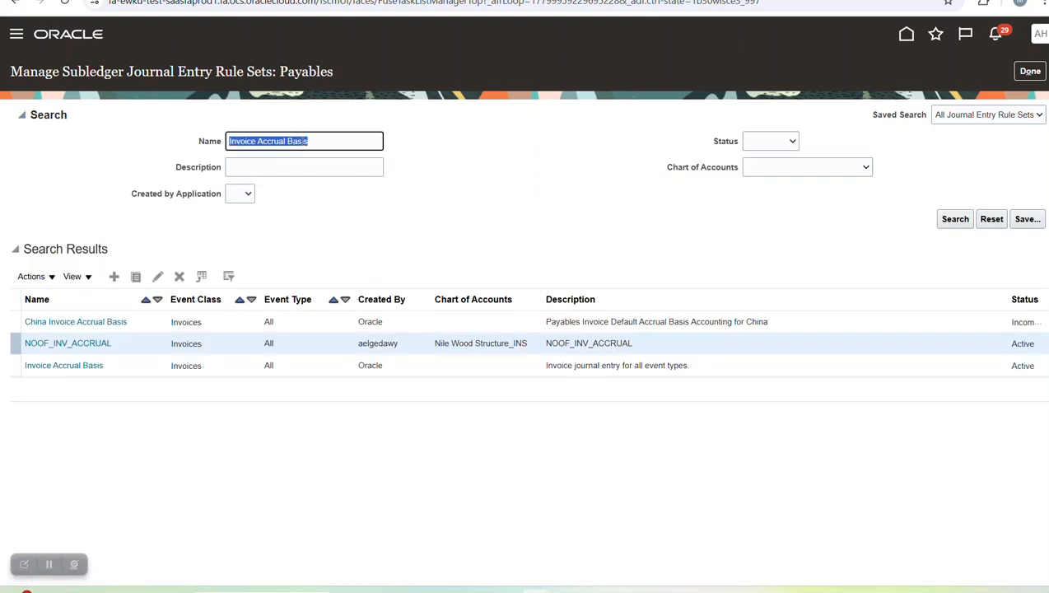
pyautogui.write('N')
pyautogui.press('Return')
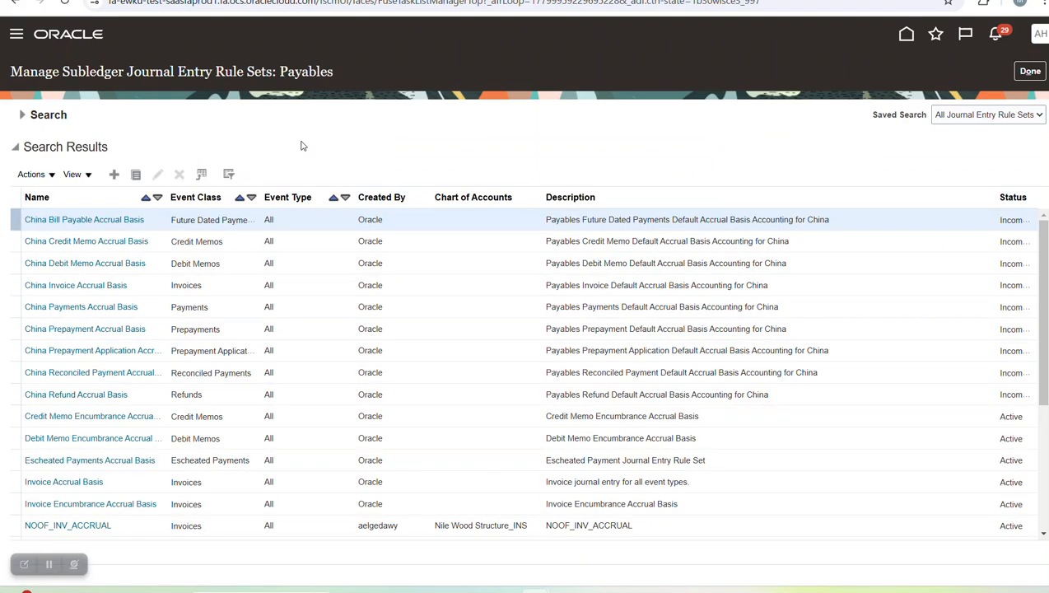
pyautogui.moveTo(1041, 309); pyautogui.dragTo(1040, 372)
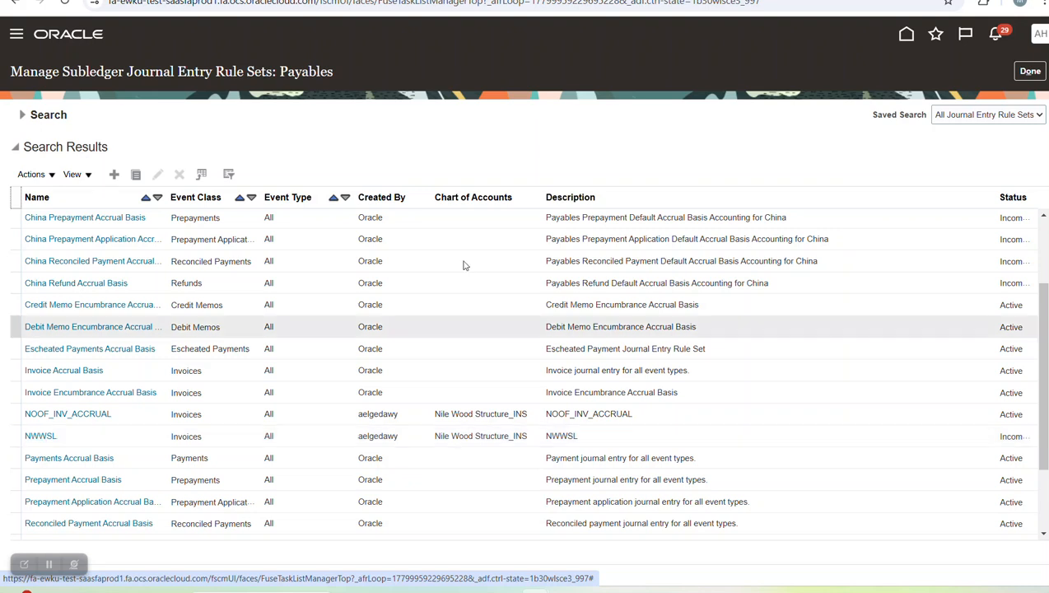
# - Go to Setup and Maintenance and search the Financials setup tasks for "SPECIFY"
pyautogui.click(1039, 34)
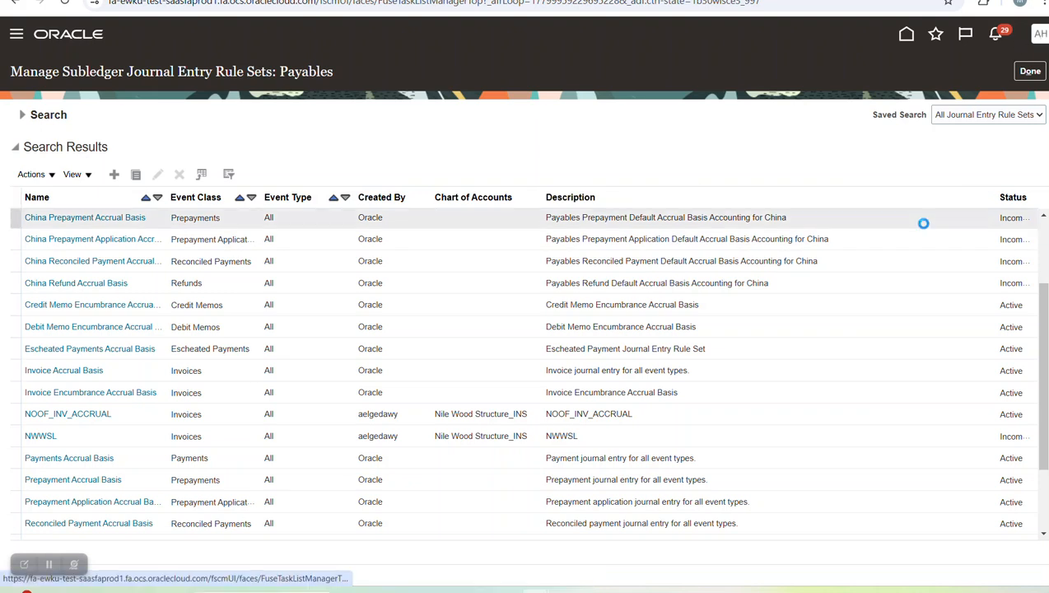
pyautogui.click(824, 241)
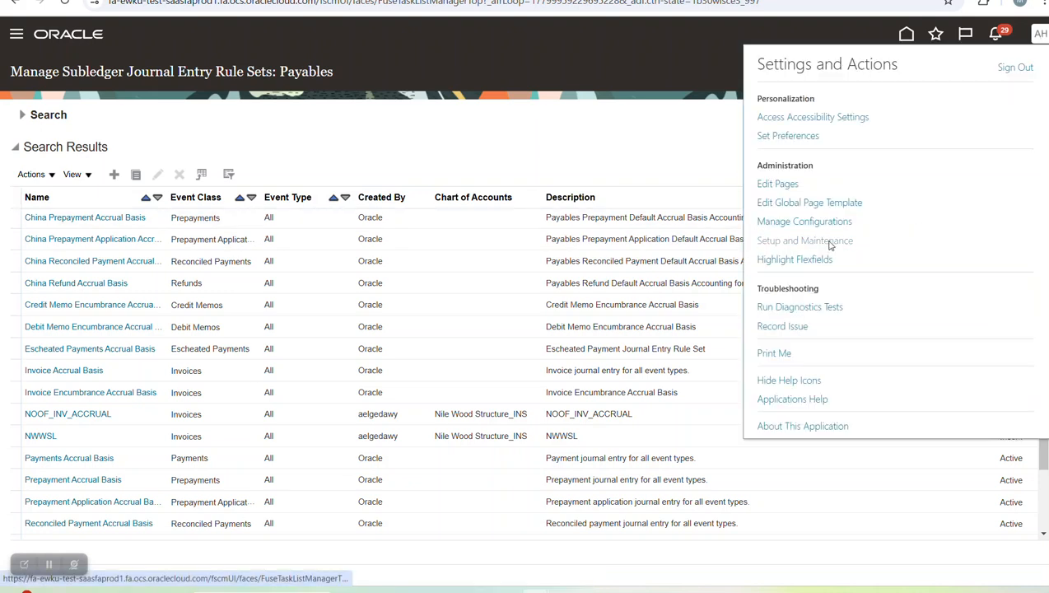
pyautogui.click(574, 122)
pyautogui.write('SPECIFY')
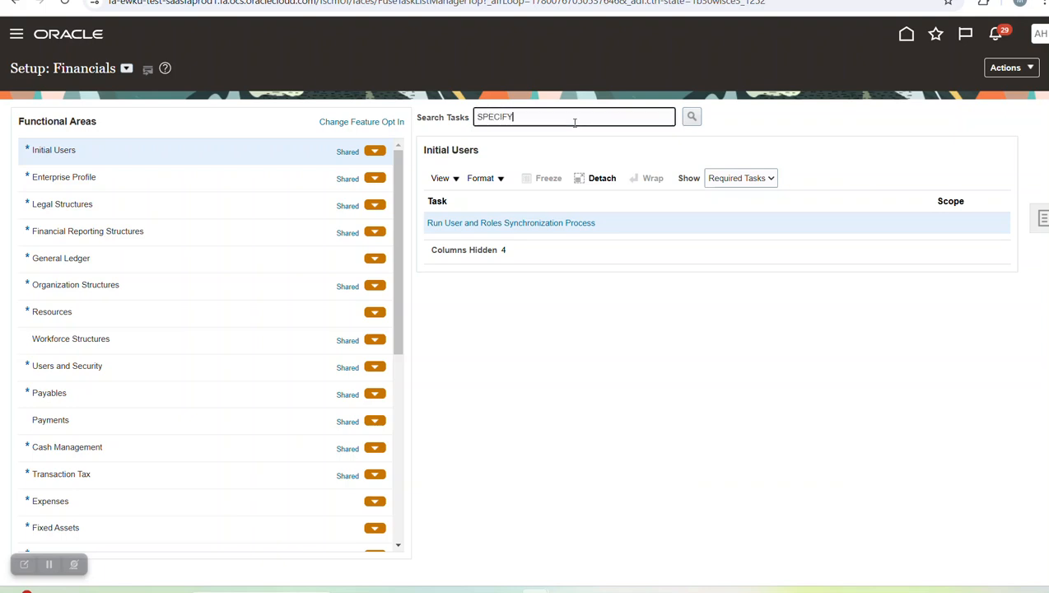
pyautogui.press('capslock')
pyautogui.press('Return')
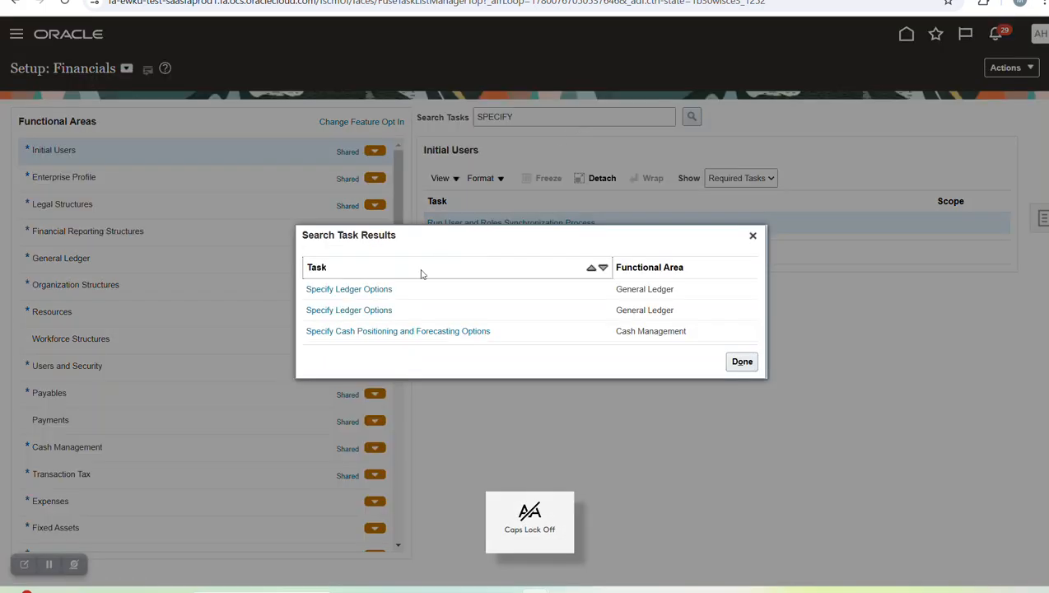
# - Open the General Ledger task Specify Ledger Options for N Wood Ledger and check its subledger accounting method
pyautogui.click(367, 291)
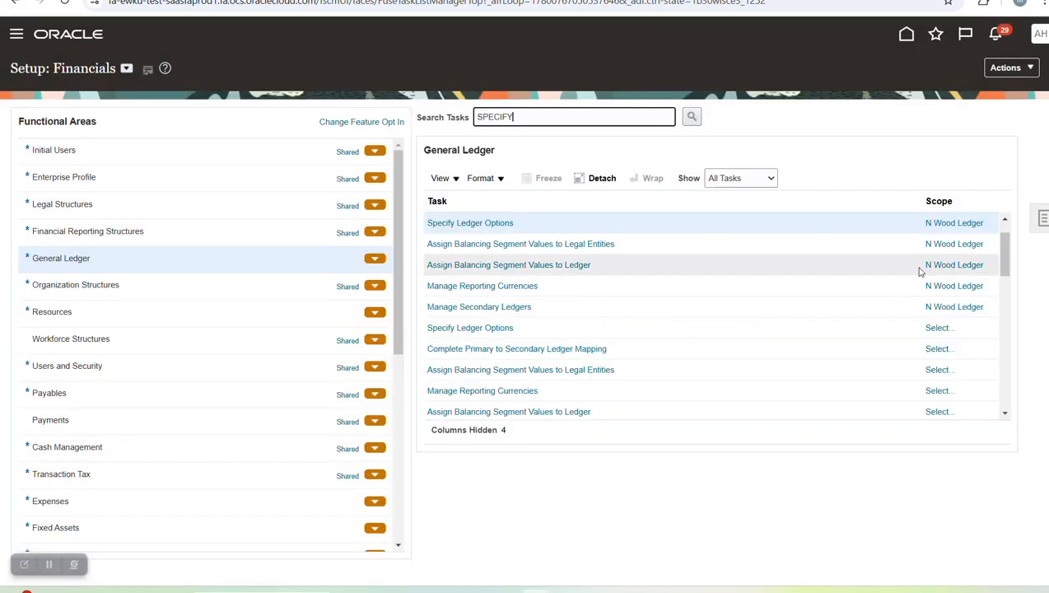
pyautogui.click(494, 224)
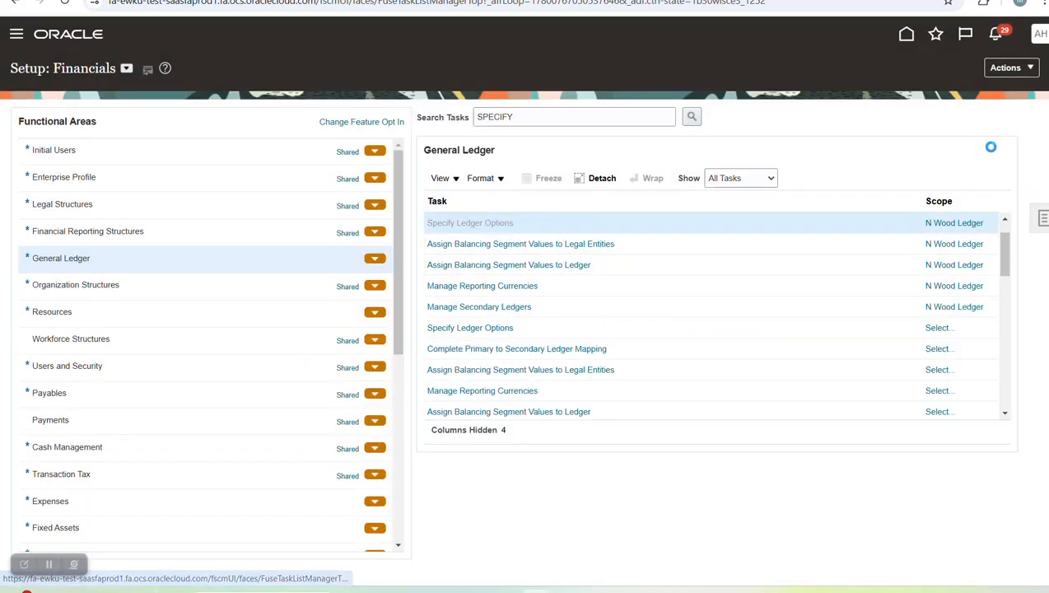
pyautogui.scroll(-2, 990, 147)
pyautogui.scroll(-2, 525, 329)
pyautogui.scroll(3, 524, 330)
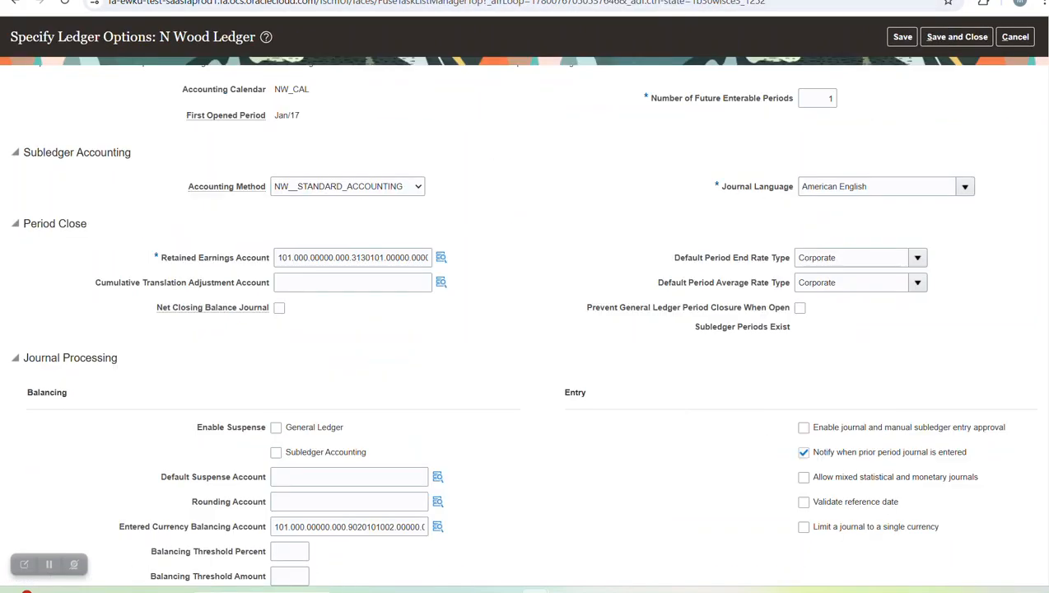
# - Leave the ledger options without saving, search the setup tasks for "accounting", and open the Payables task Manage Accounting Methods
pyautogui.click(1015, 37)
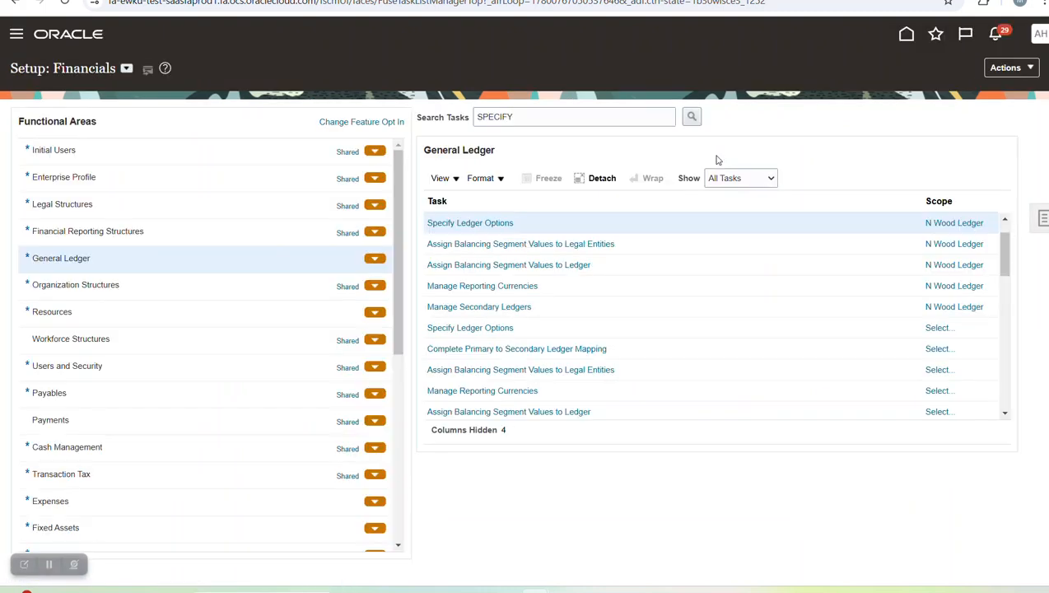
pyautogui.doubleClick(516, 118)
pyautogui.write('accounting')
pyautogui.press('Return')
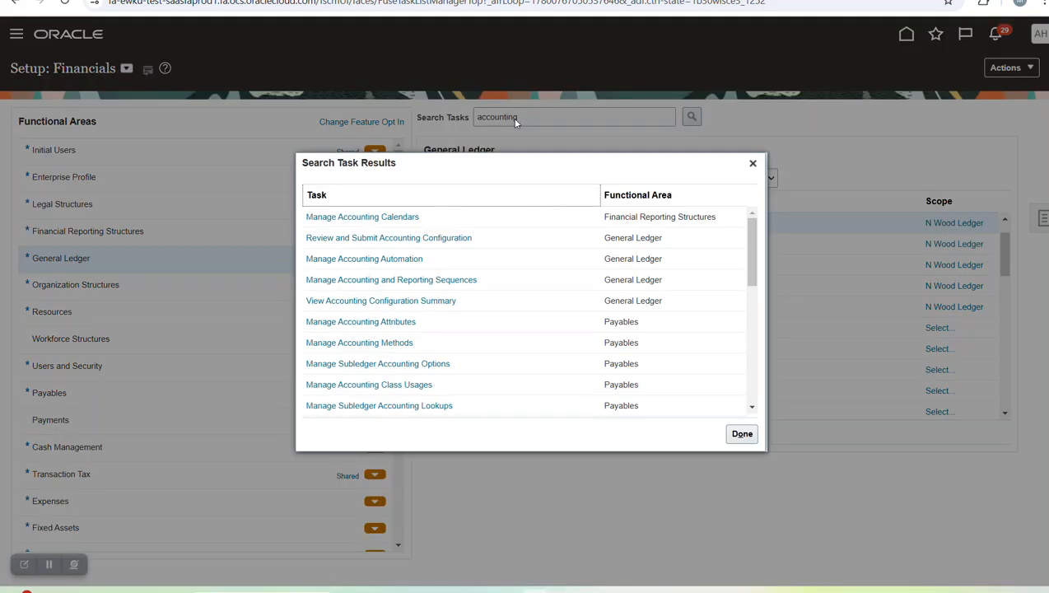
pyautogui.click(381, 343)
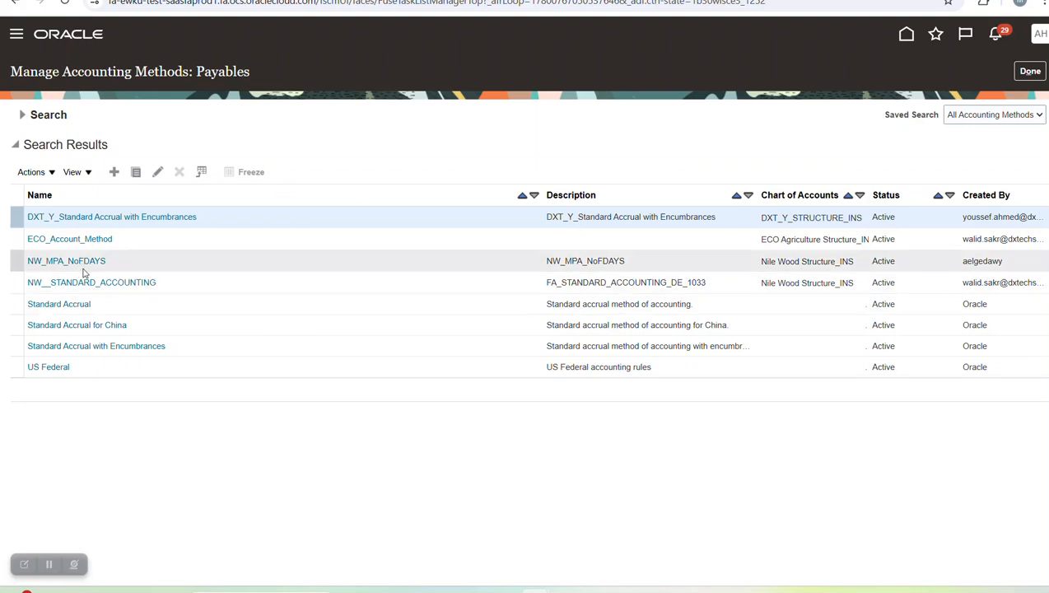
# - Open the NW__STANDARD_ACCOUNTING method, check its Payables rule set assignments and available actions, and close it without changes
pyautogui.click(151, 282)
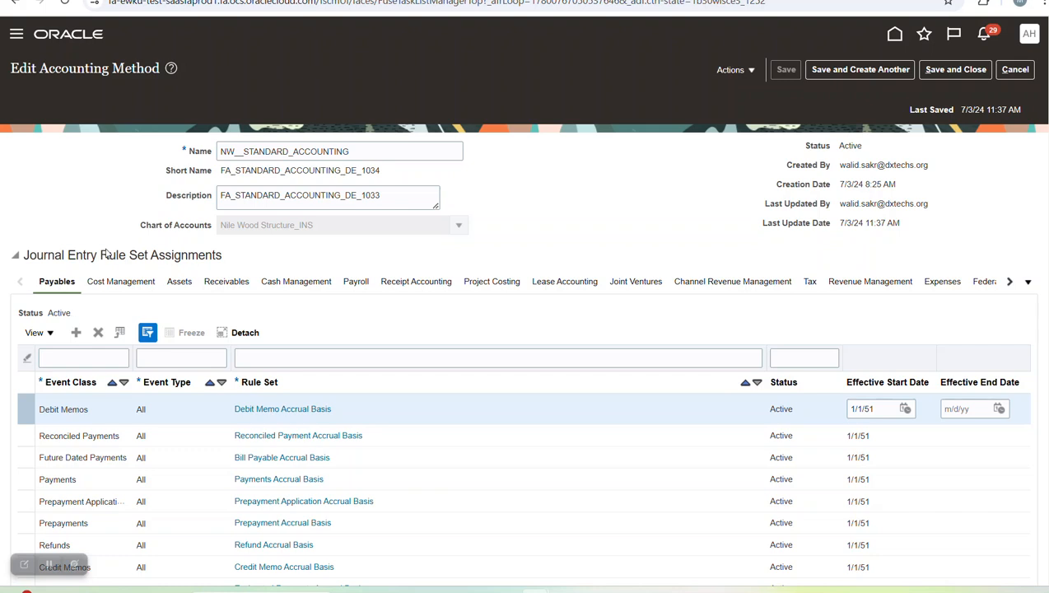
pyautogui.click(751, 73)
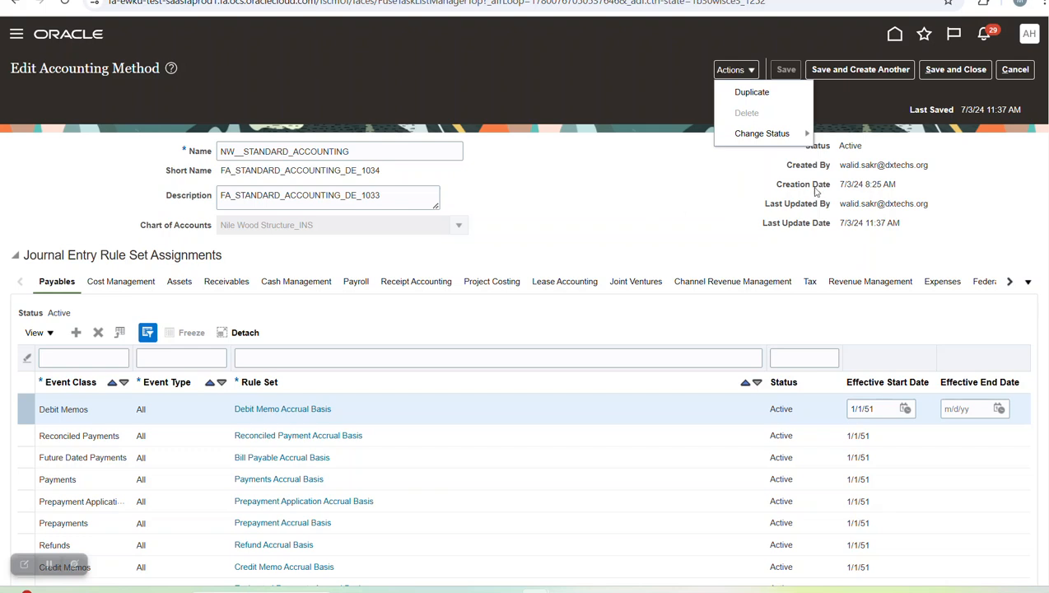
pyautogui.click(1016, 70)
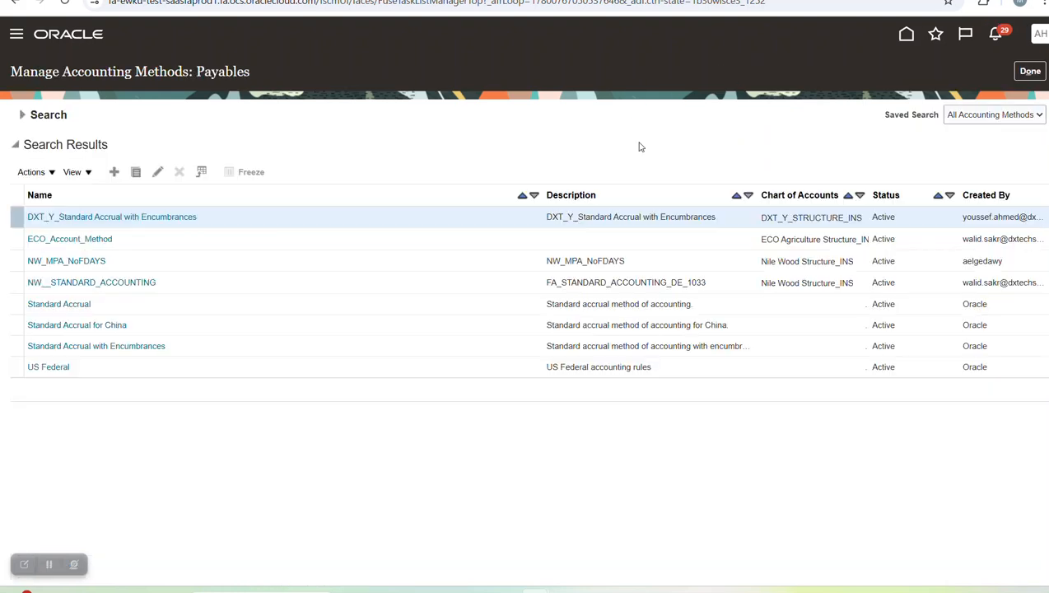
# - Open the NW_MPA_NoFDAYS method, examine its Payables rule set assignments and status change options, and close it without changes
pyautogui.click(66, 262)
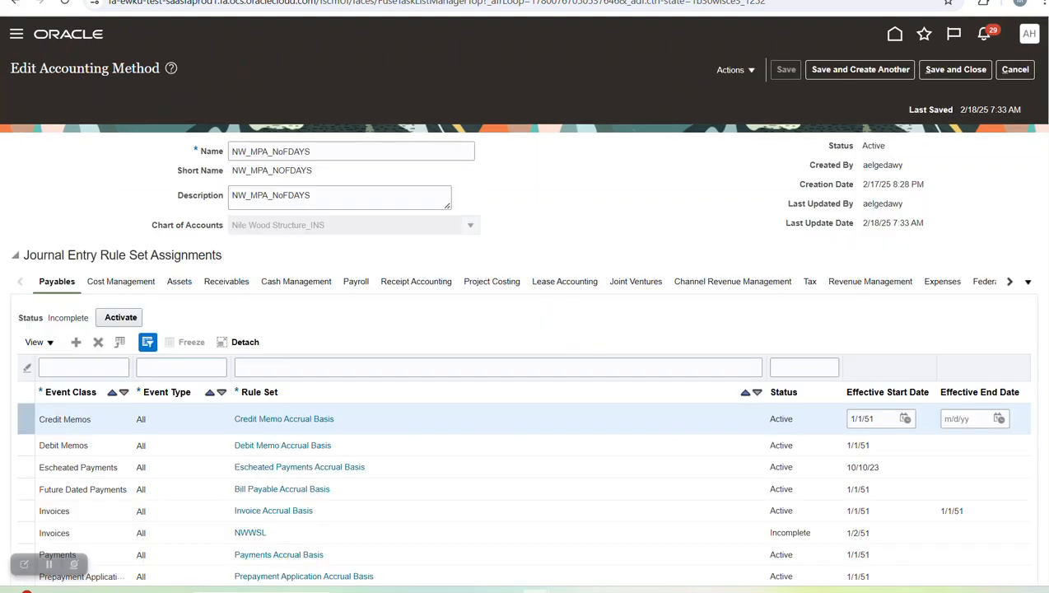
pyautogui.scroll(-2, 527, 345)
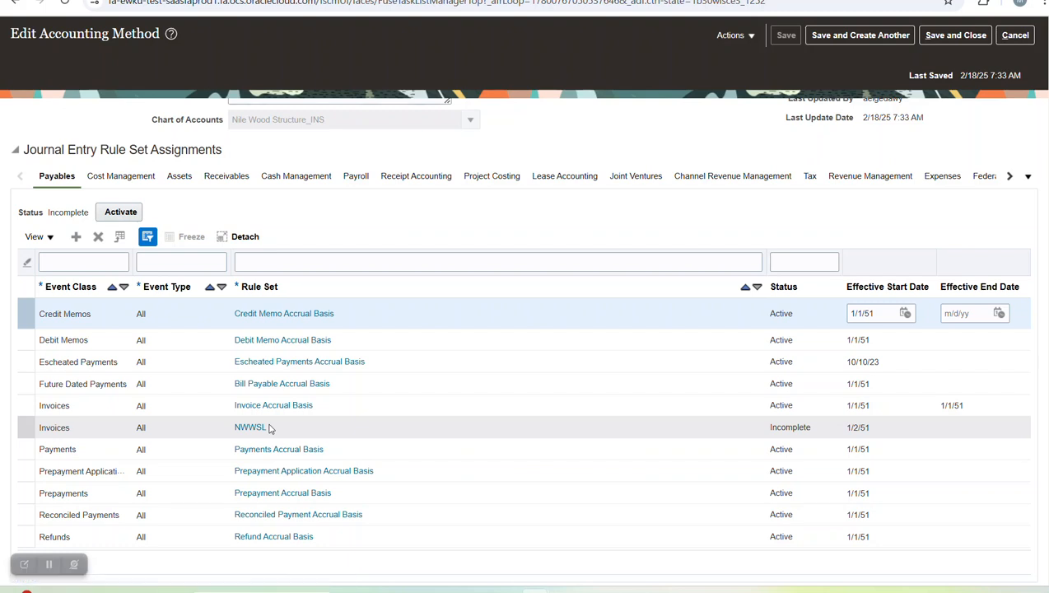
pyautogui.click(739, 36)
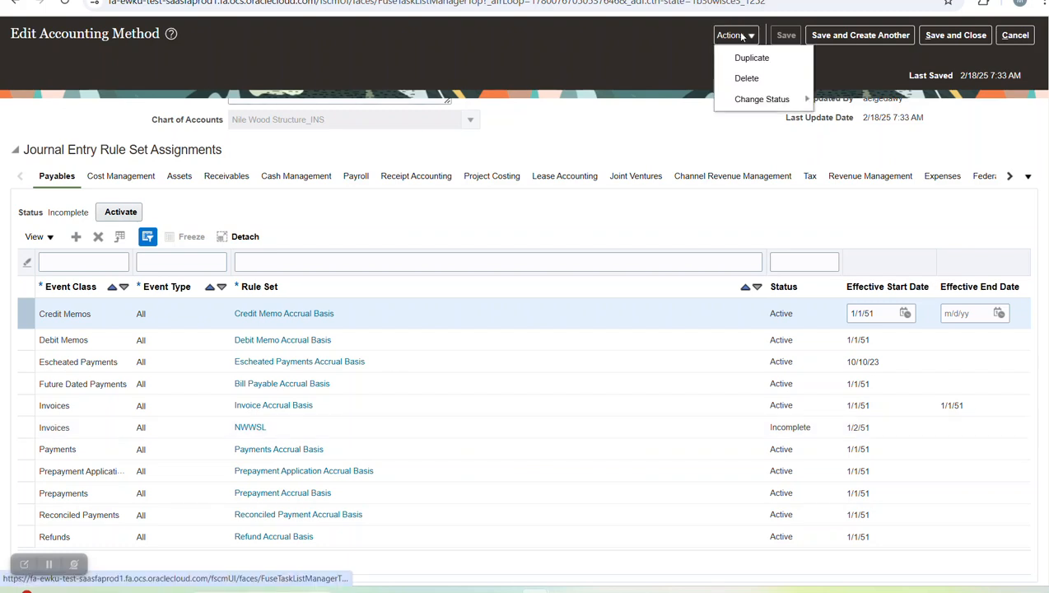
pyautogui.moveTo(772, 99)
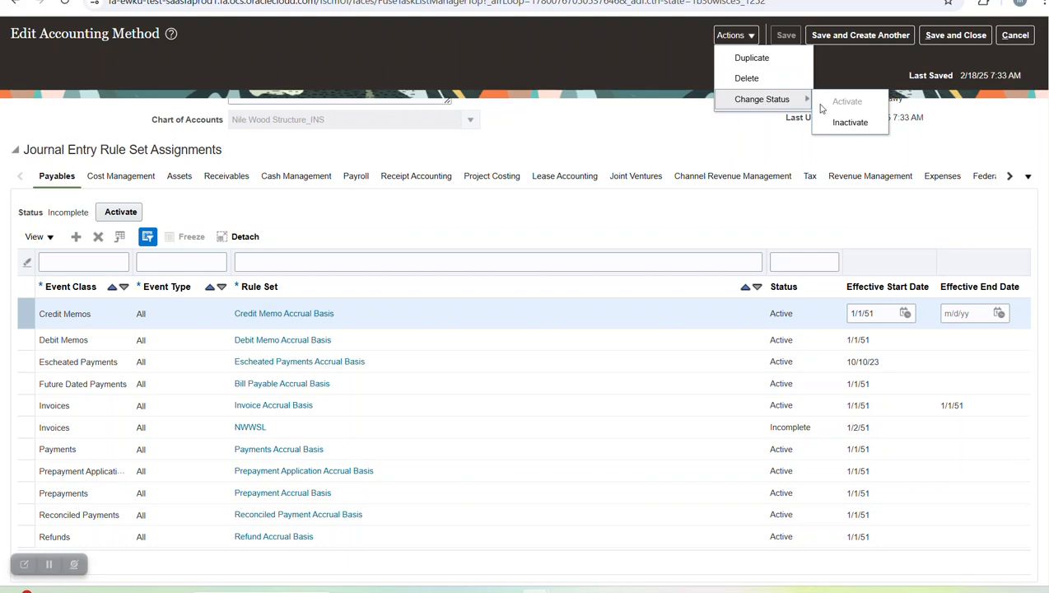
pyautogui.click(733, 157)
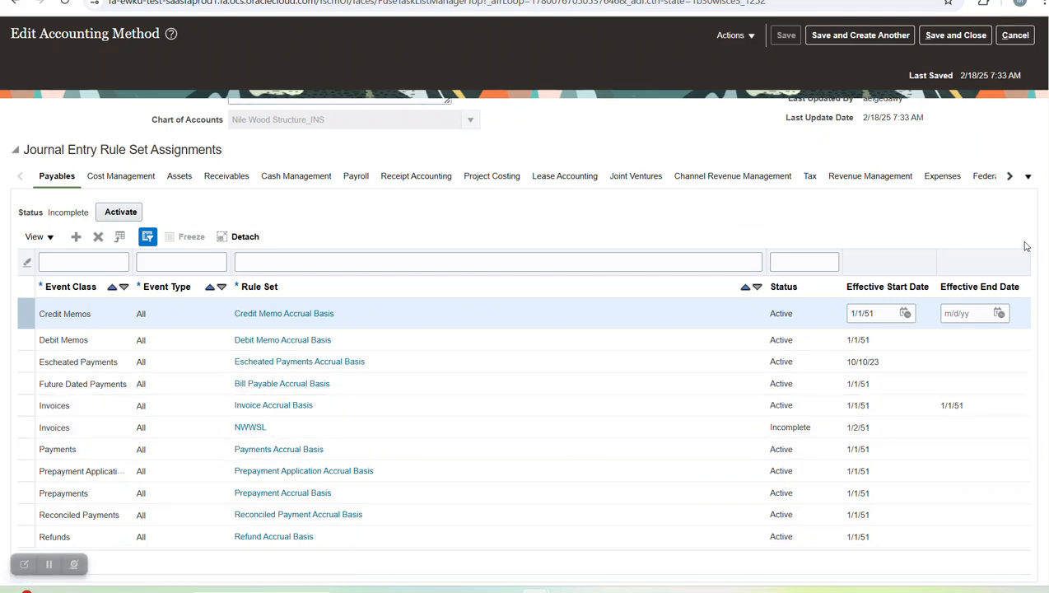
pyautogui.scroll(2, 286, 144)
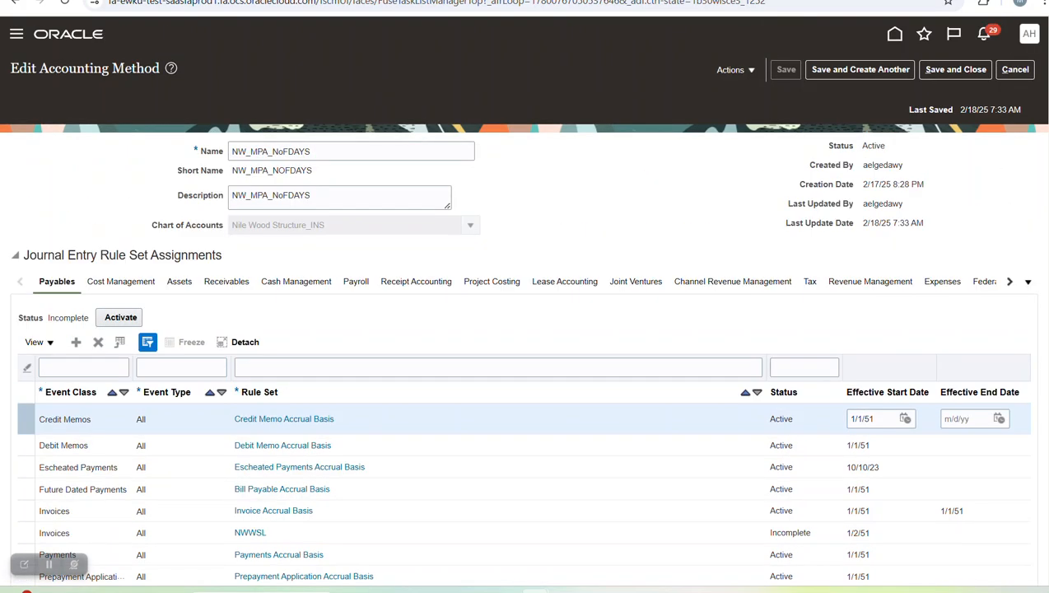
pyautogui.doubleClick(274, 152)
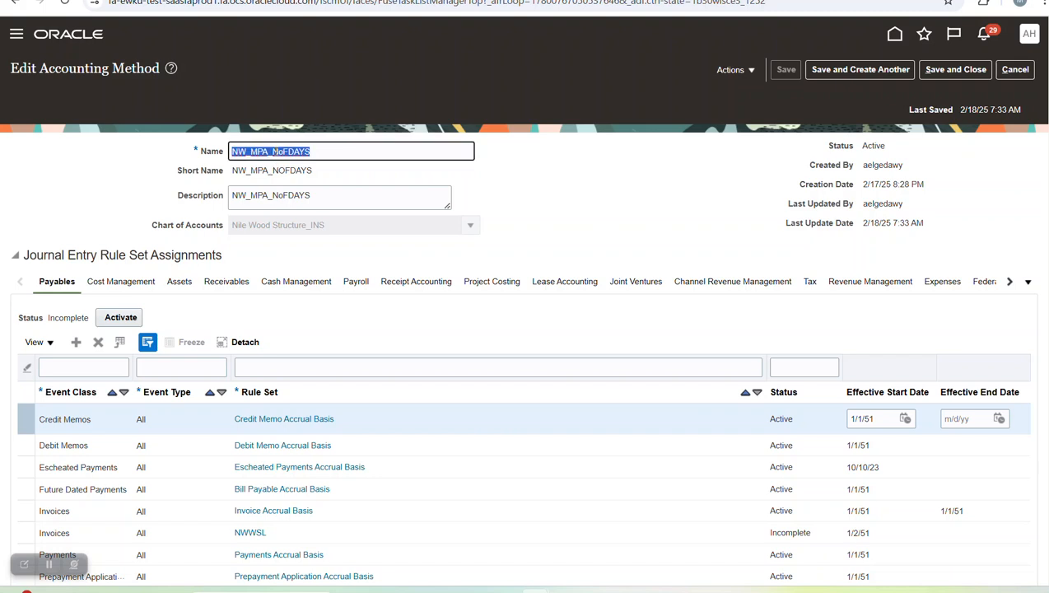
pyautogui.click(1015, 70)
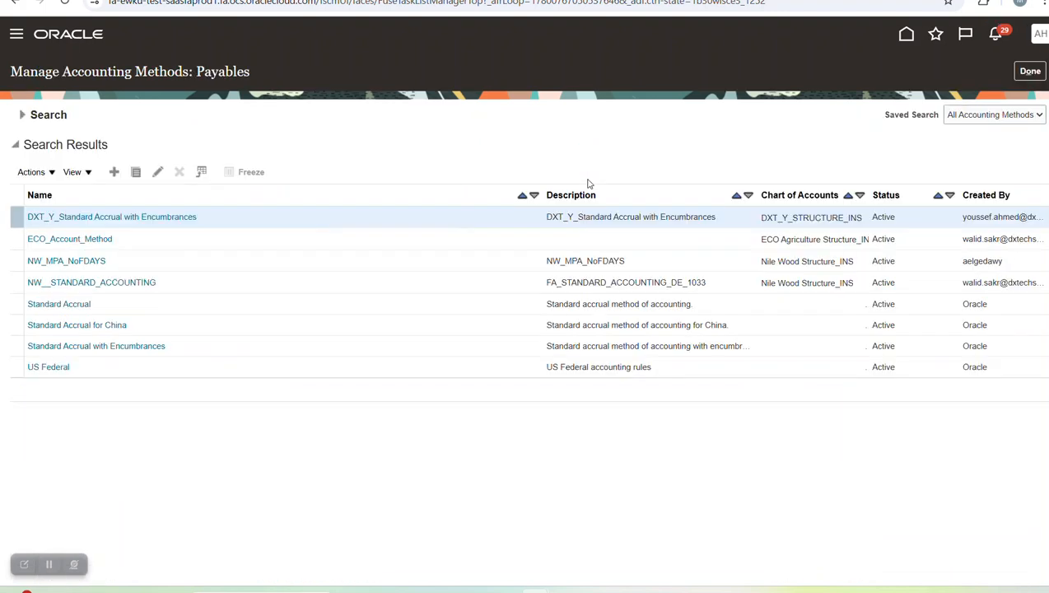
# - Return to the Financials setup, search the tasks for "specify", and open Specify Ledger Options for N Wood Ledger
pyautogui.click(1031, 71)
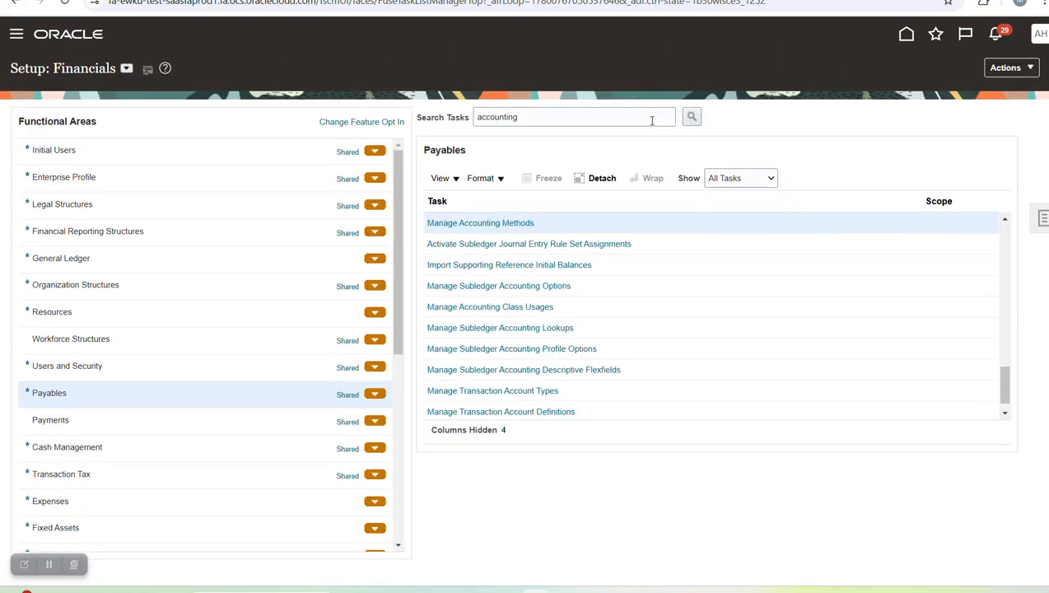
pyautogui.doubleClick(547, 116)
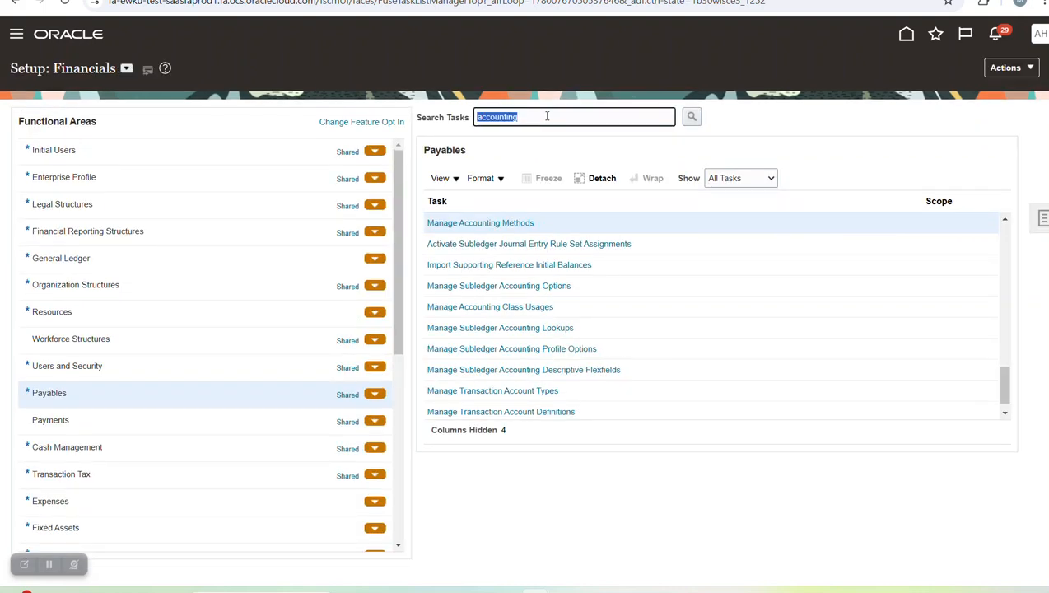
pyautogui.write('specify')
pyautogui.press('Return')
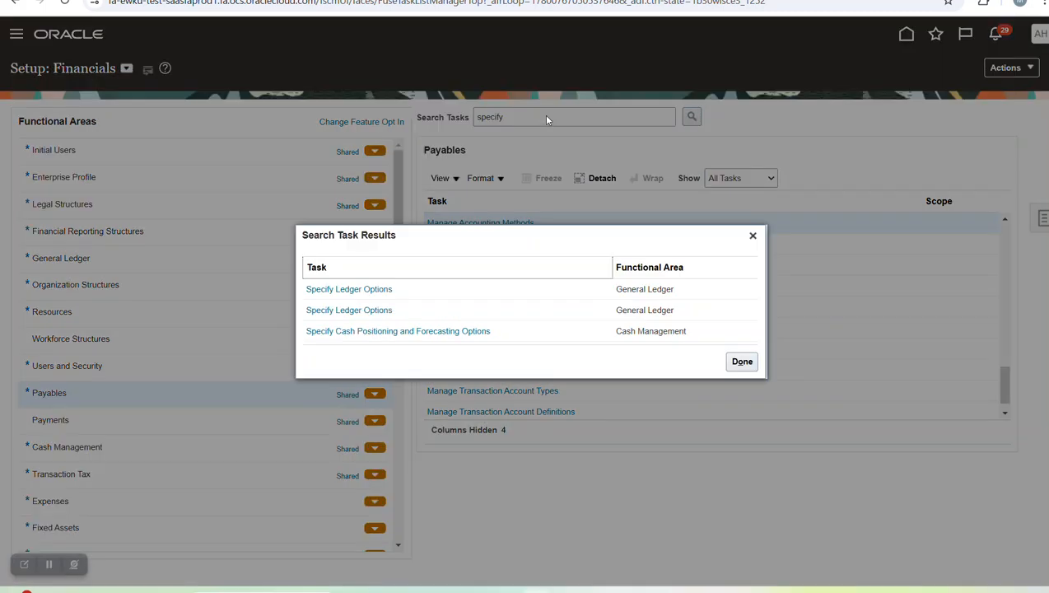
pyautogui.click(333, 292)
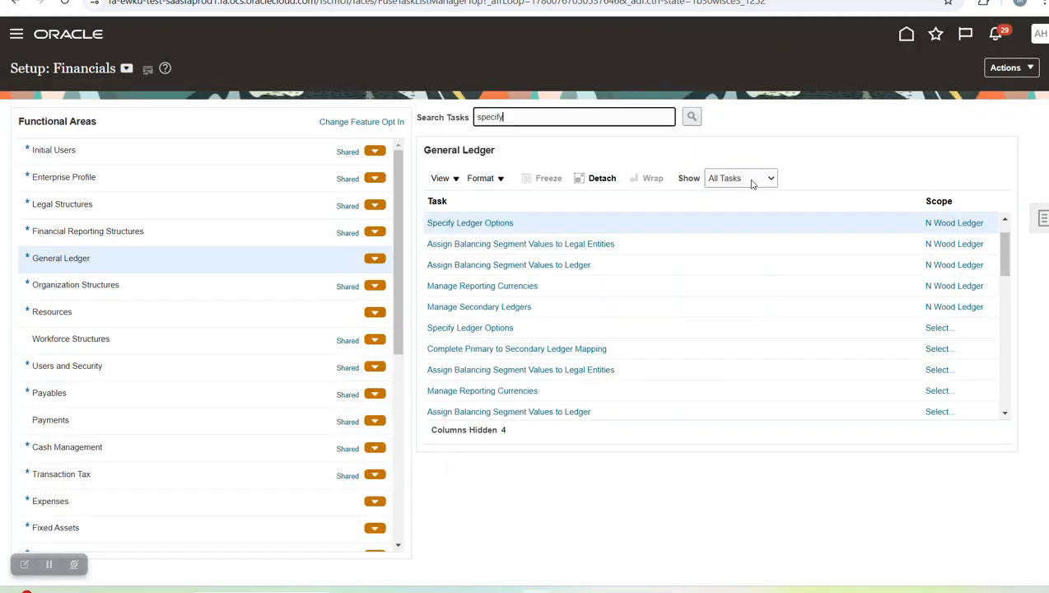
pyautogui.click(453, 224)
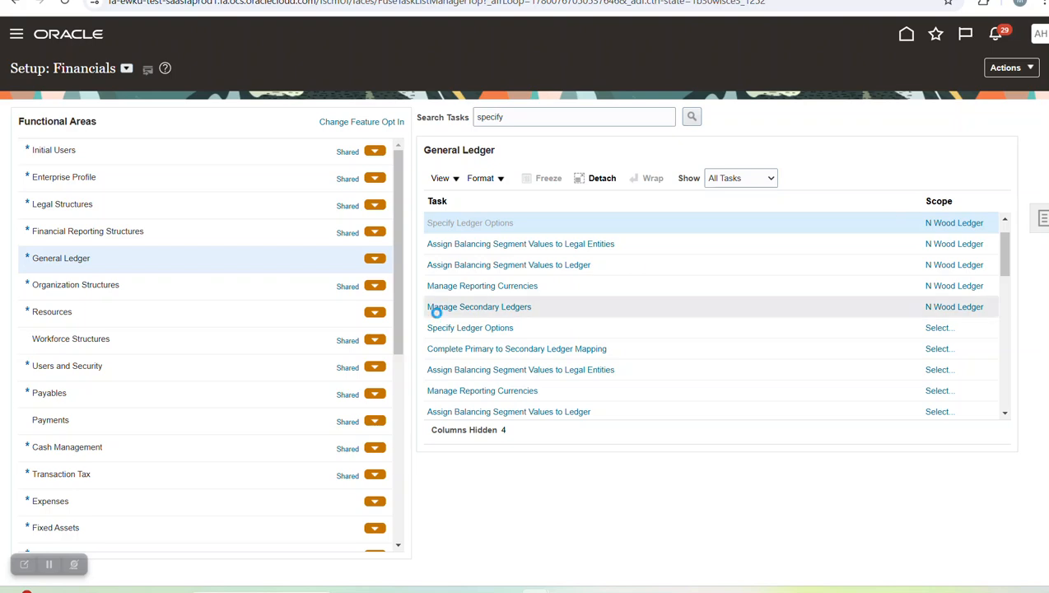
# - Set the ledger's subledger accounting method to NW_MPA_NoFDAYS, and save and close the ledger options
pyautogui.click(417, 367)
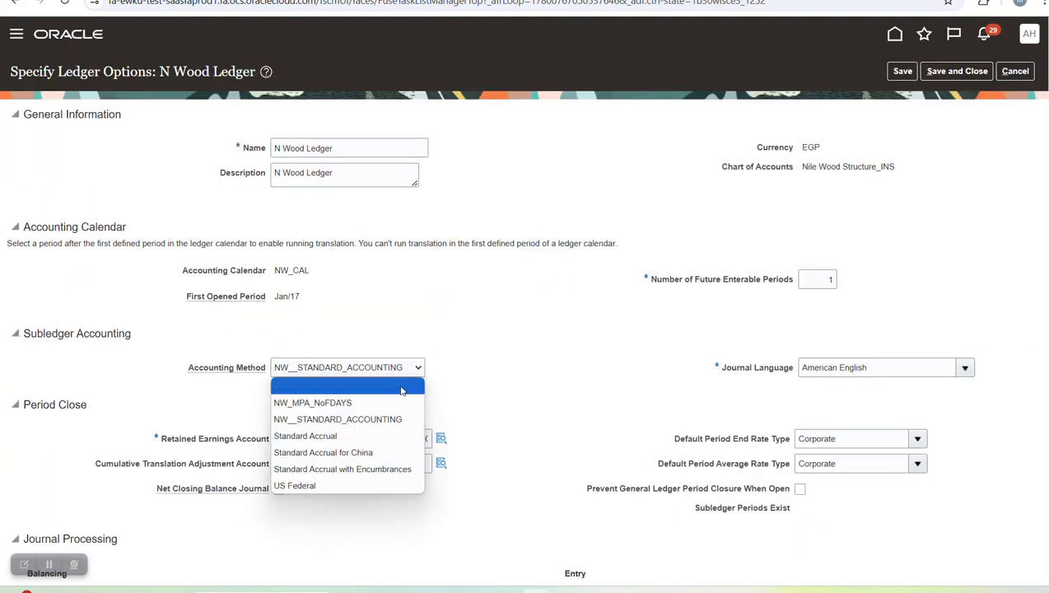
pyautogui.click(378, 402)
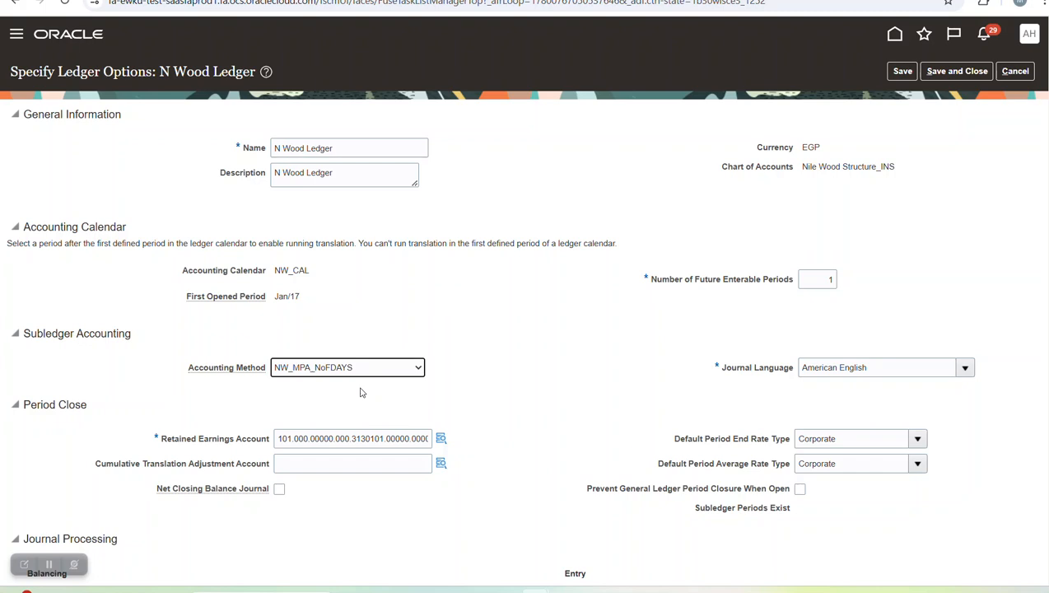
pyautogui.click(957, 71)
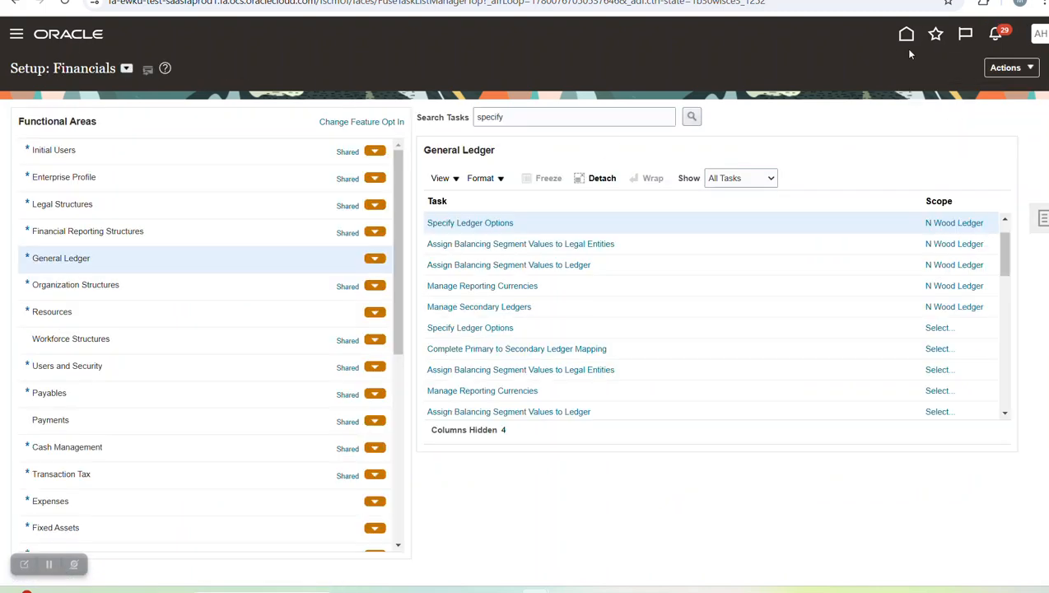
# - Go from the home page to the Payables Invoices work area and start creating a new invoice
pyautogui.click(906, 39)
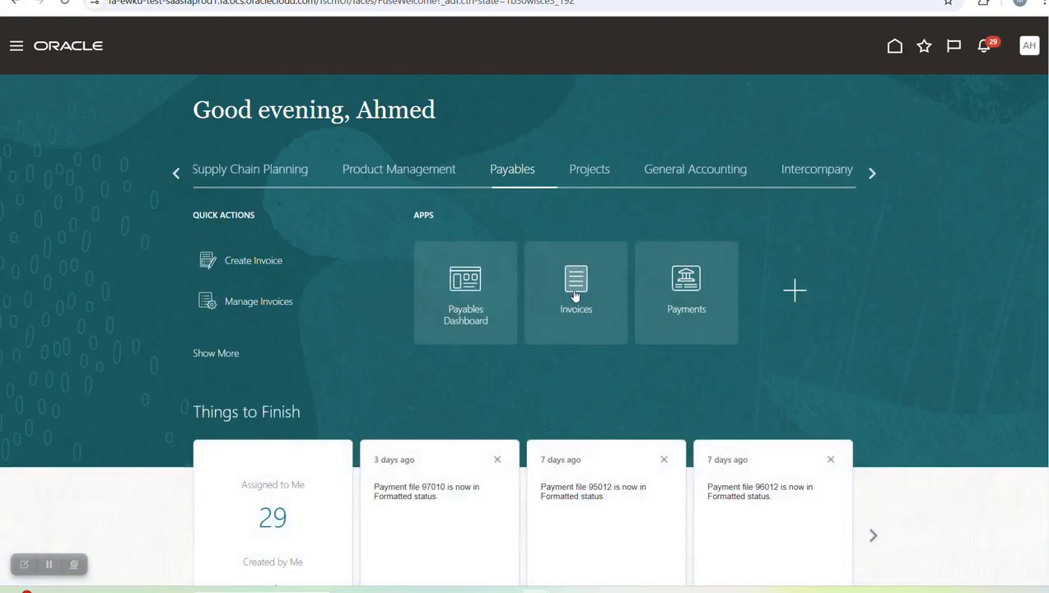
pyautogui.click(576, 294)
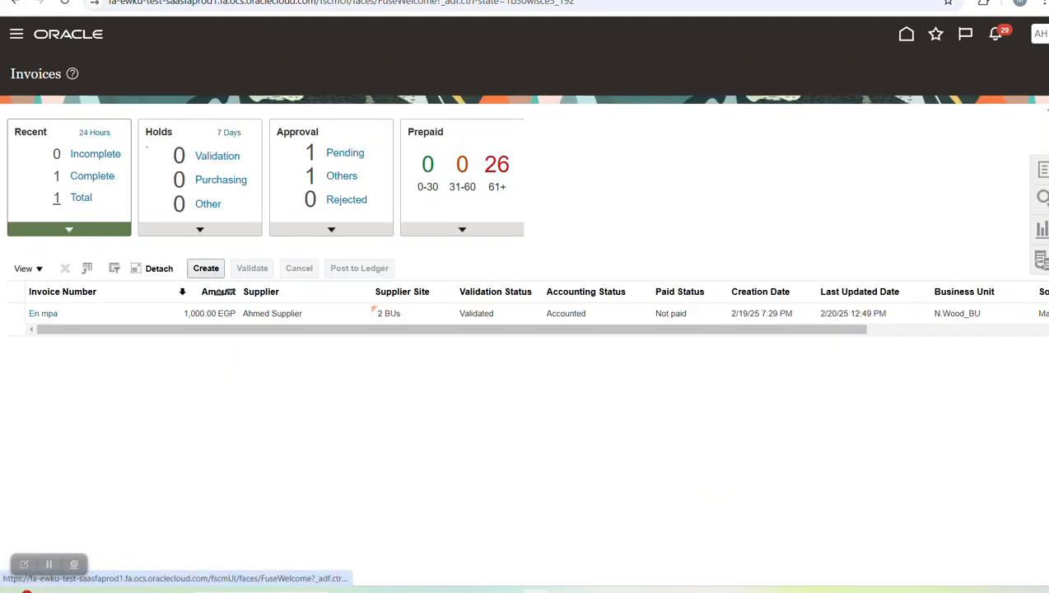
pyautogui.click(205, 270)
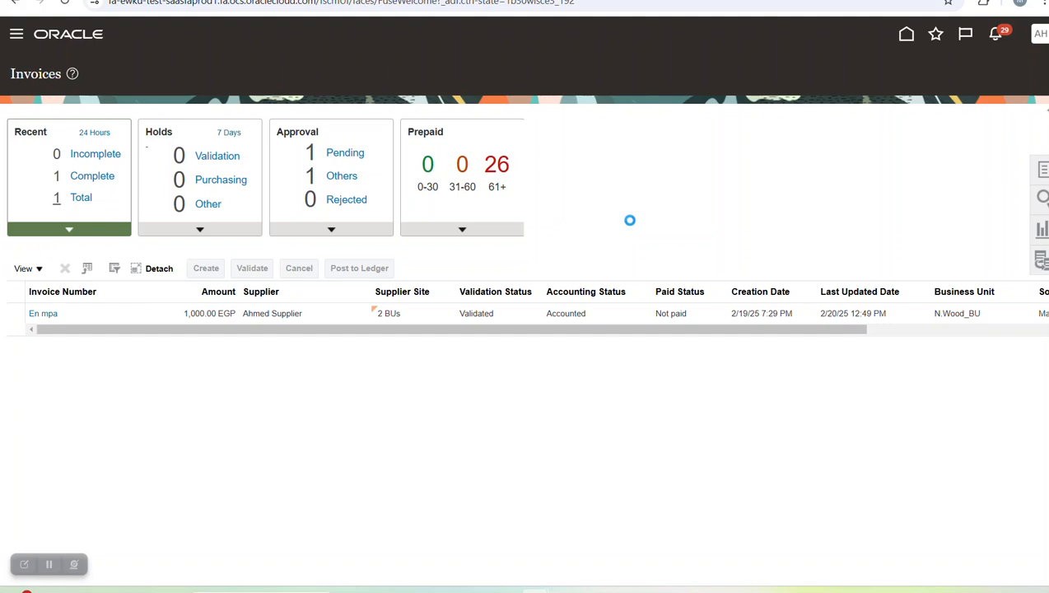
# - Set the invoice's business unit to N.Wood_BU and enter the supplier's name
pyautogui.click(302, 183)
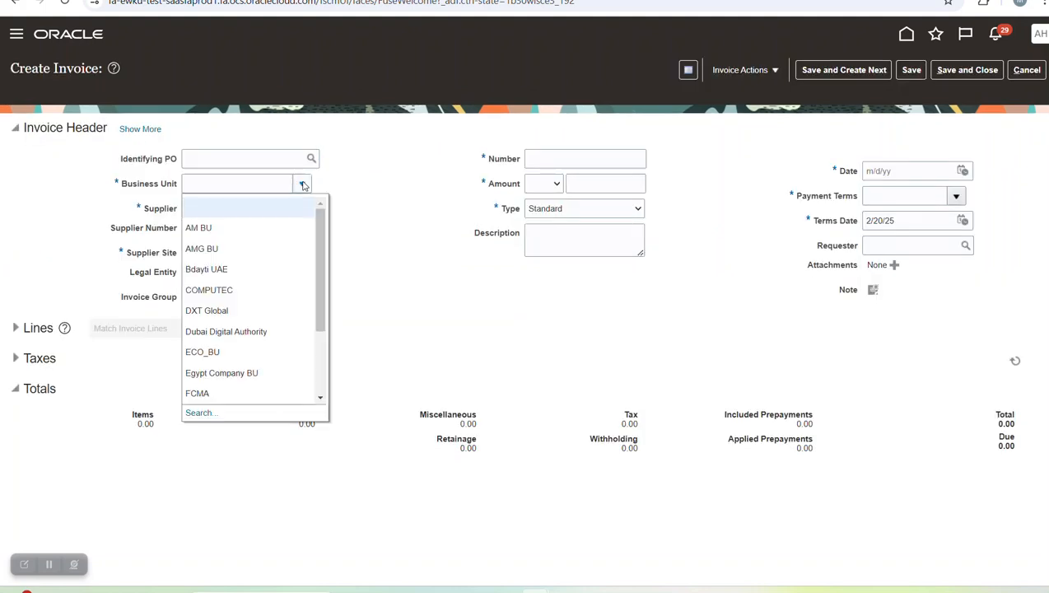
pyautogui.scroll(-2, 318, 366)
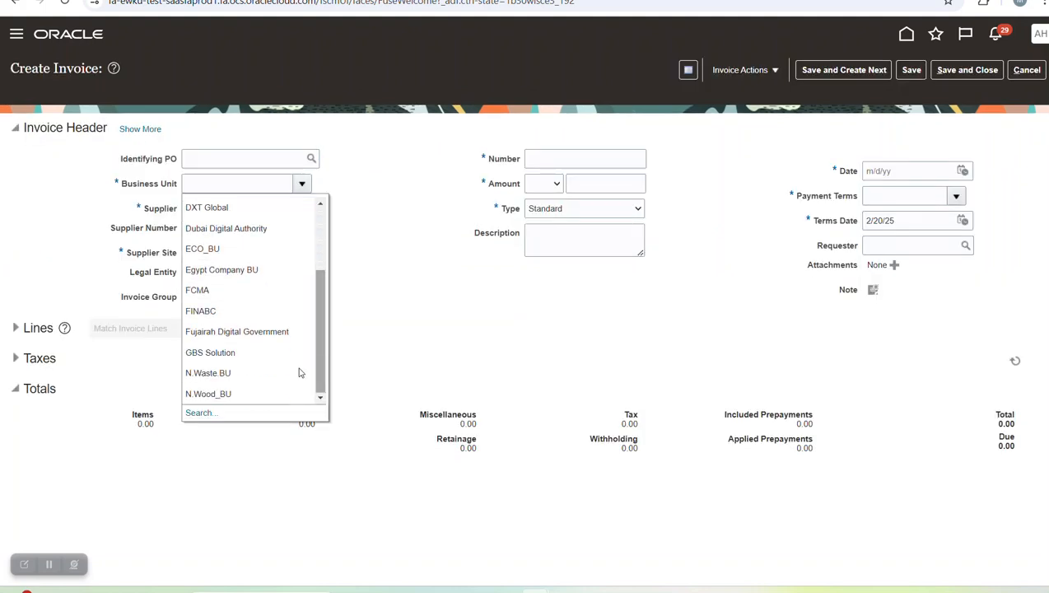
pyautogui.click(300, 183)
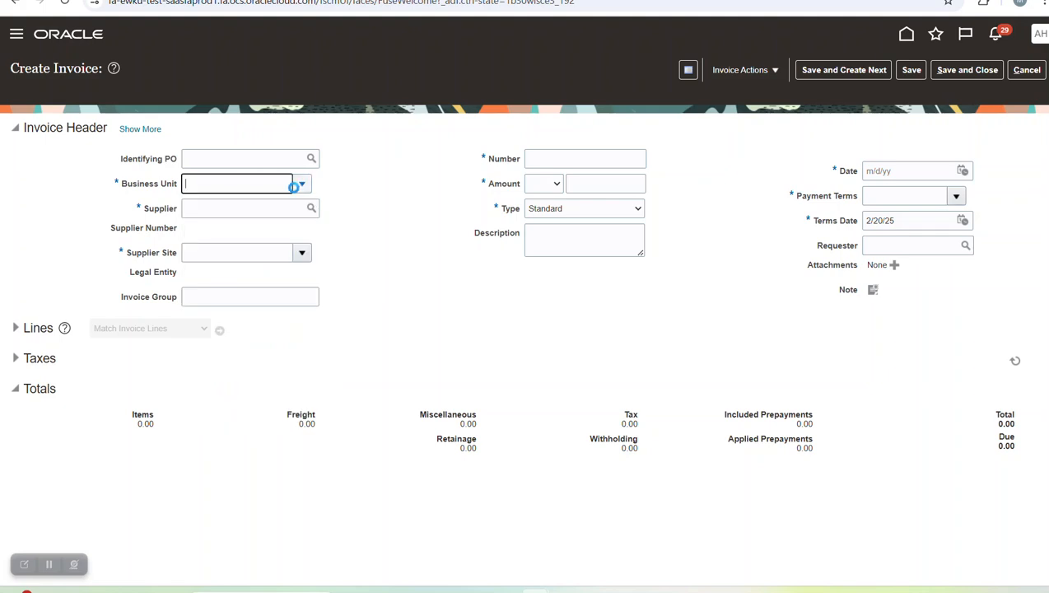
pyautogui.click(245, 209)
pyautogui.write('ahmed su')
pyautogui.press('Tab')
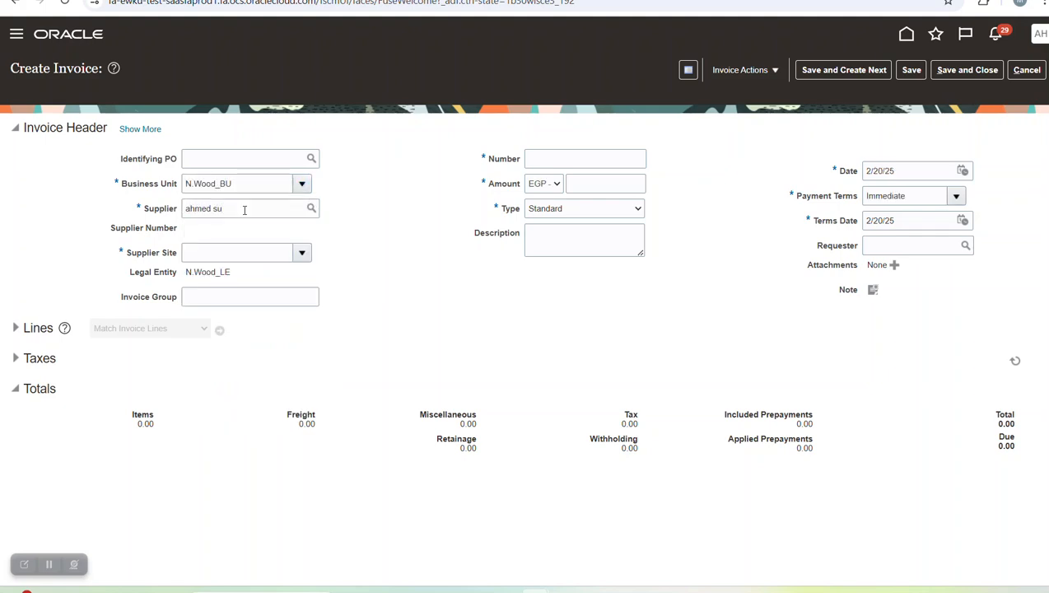
# - Enter "MPA No of days" as the invoice number
pyautogui.click(561, 156)
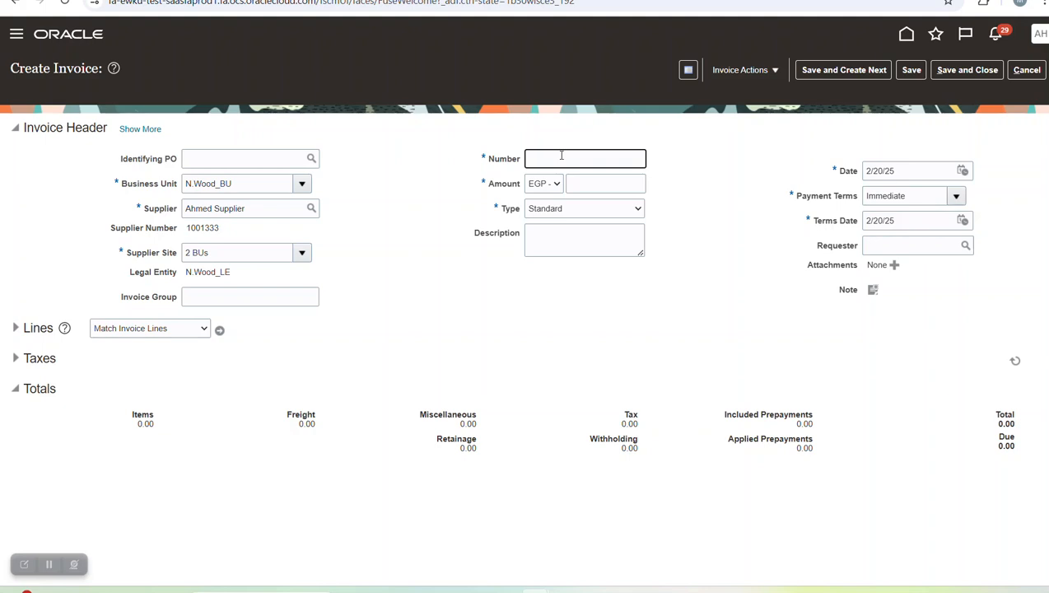
pyautogui.press('capslock')
pyautogui.write('No')
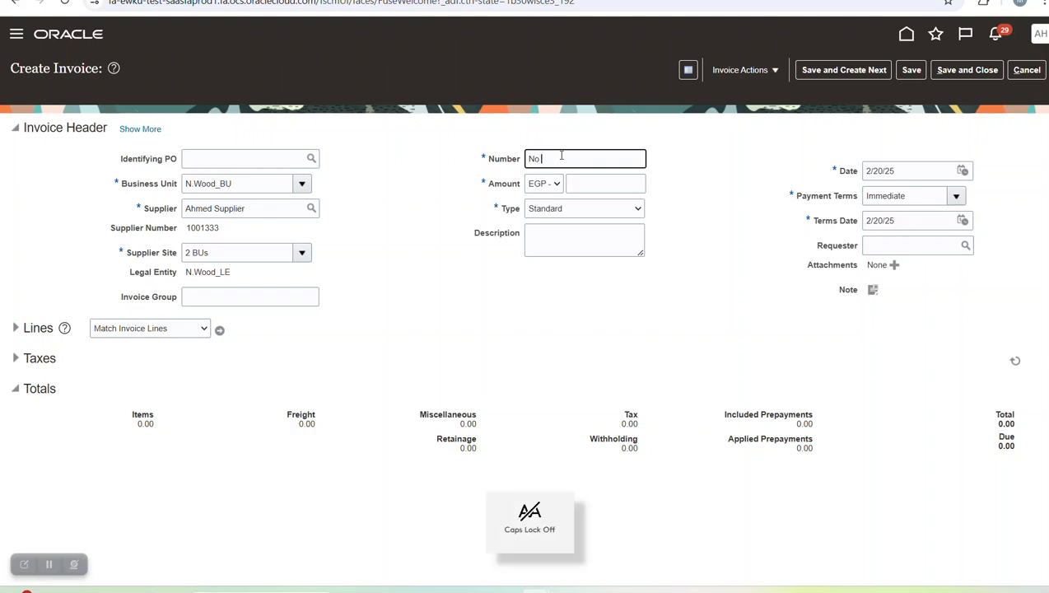
pyautogui.write(' of c')
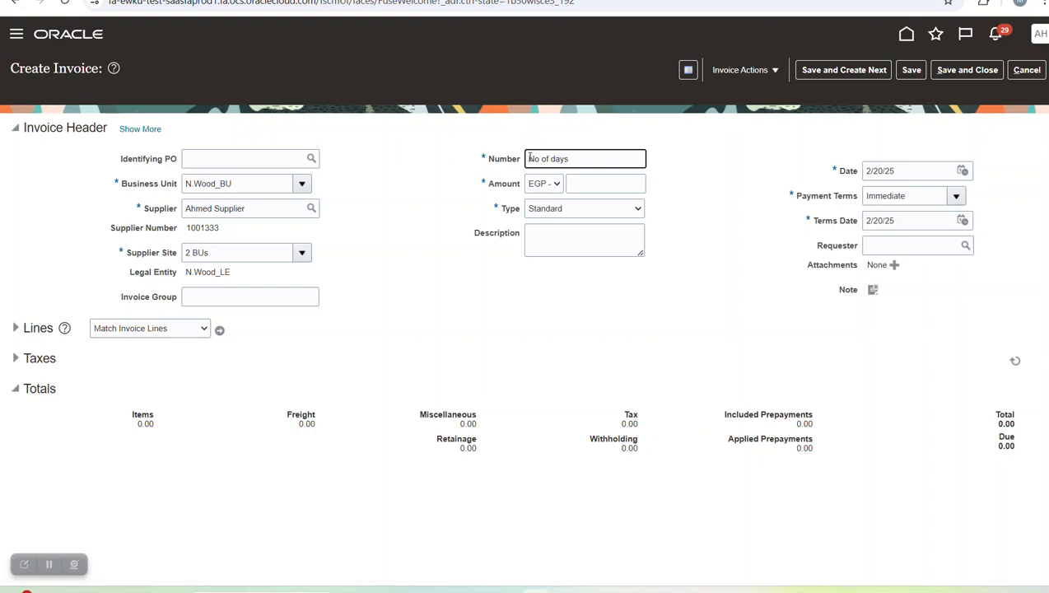
pyautogui.click(530, 159)
pyautogui.press('capslock')
pyautogui.write('MPA')
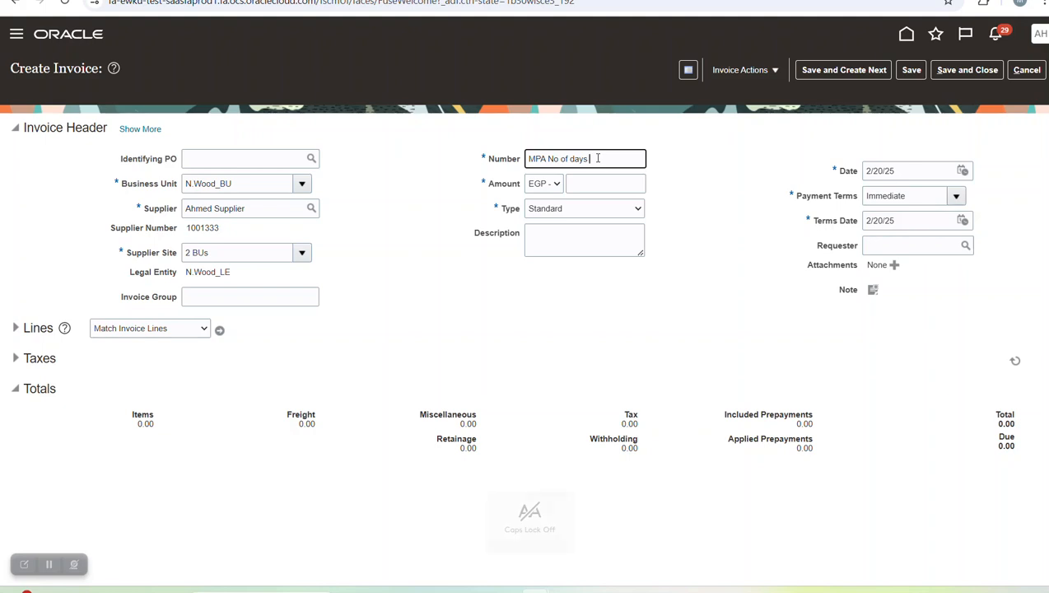
pyautogui.press('capslock')
# - Set the invoice amount to 12,000.00 EGP
pyautogui.click(586, 182)
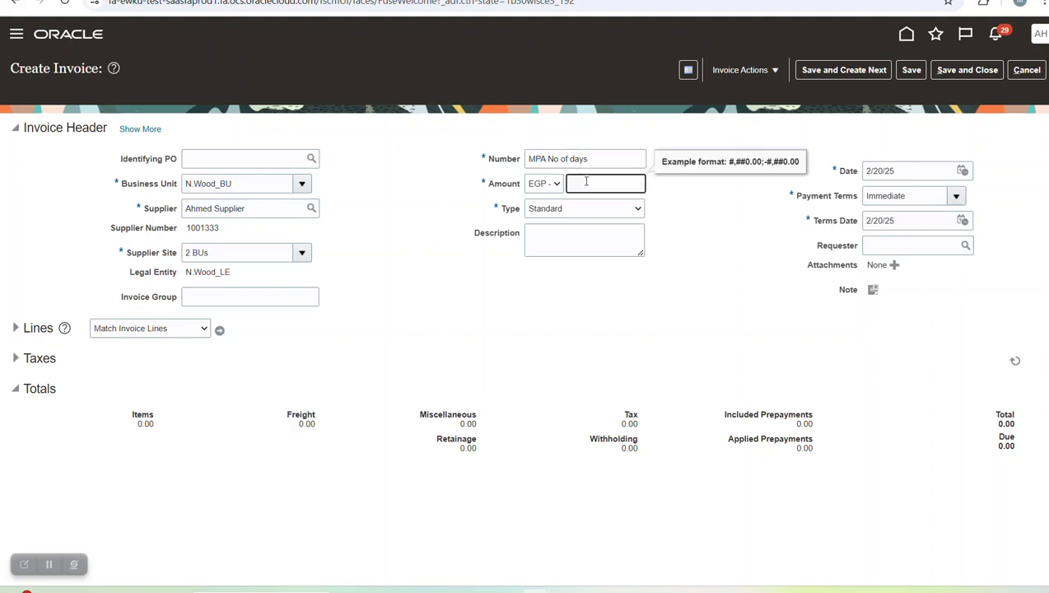
pyautogui.write('120,000')
pyautogui.click(650, 203)
pyautogui.click(613, 183)
pyautogui.press('BackSpace')
pyautogui.click(736, 241)
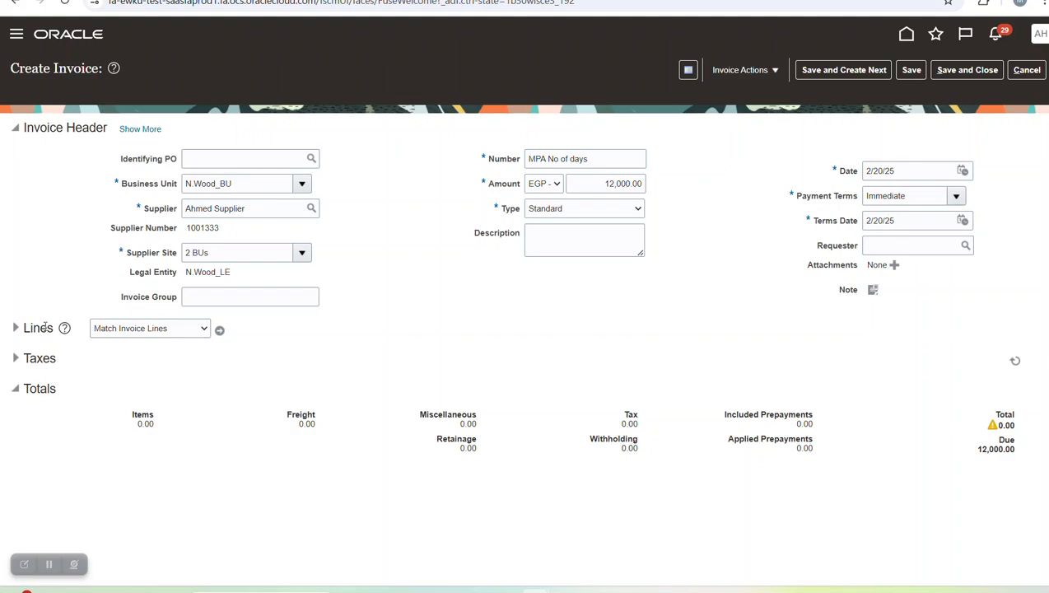
# - Expand the invoice lines and set the amount of item line 1 to 12,000.00
pyautogui.click(15, 328)
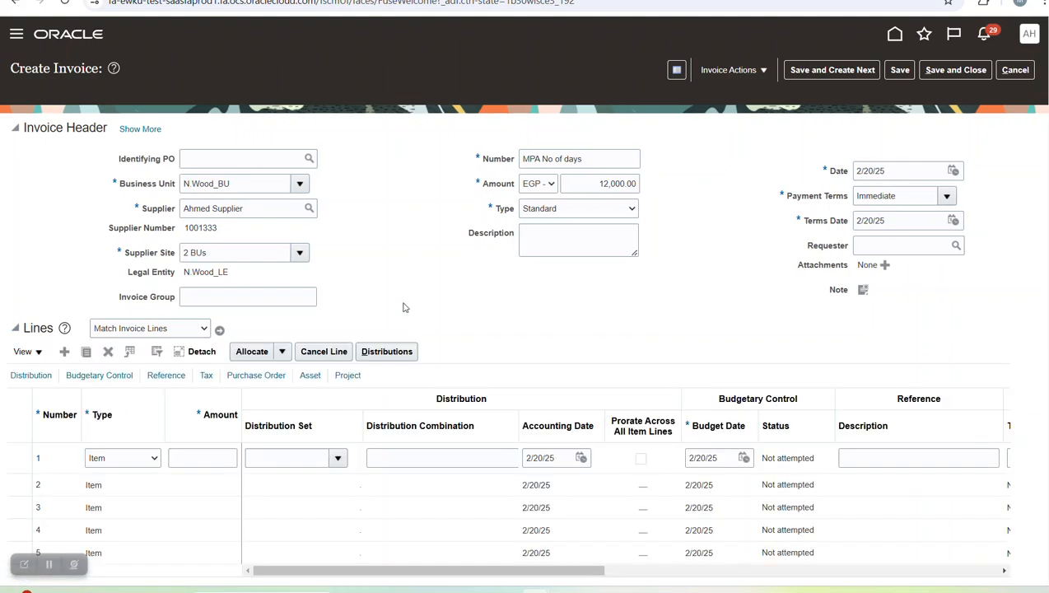
pyautogui.click(212, 457)
pyautogui.write('12000')
pyautogui.press('Tab')
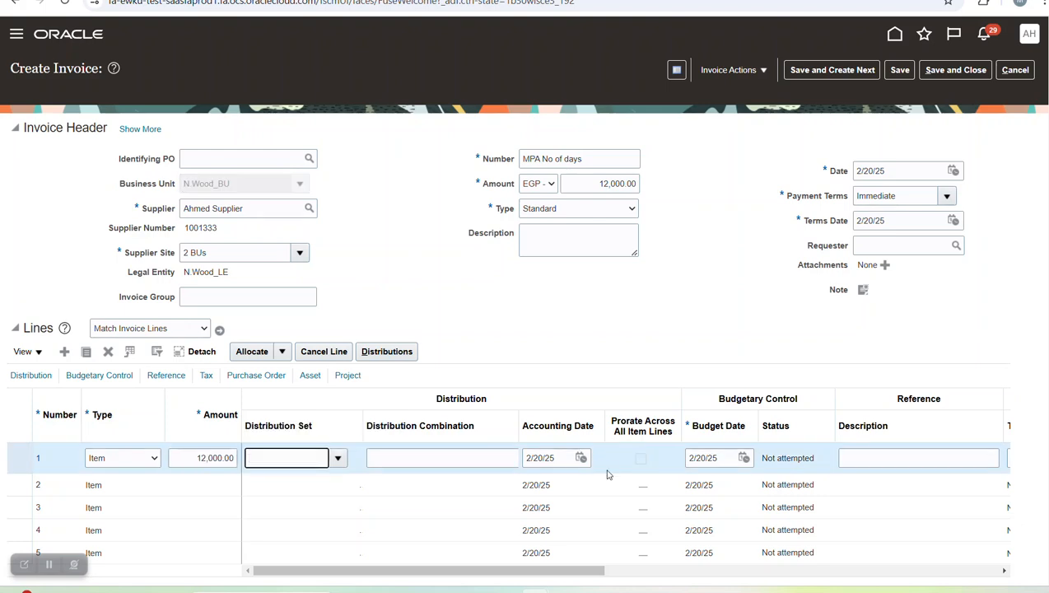
pyautogui.moveTo(511, 426); pyautogui.dragTo(548, 412)
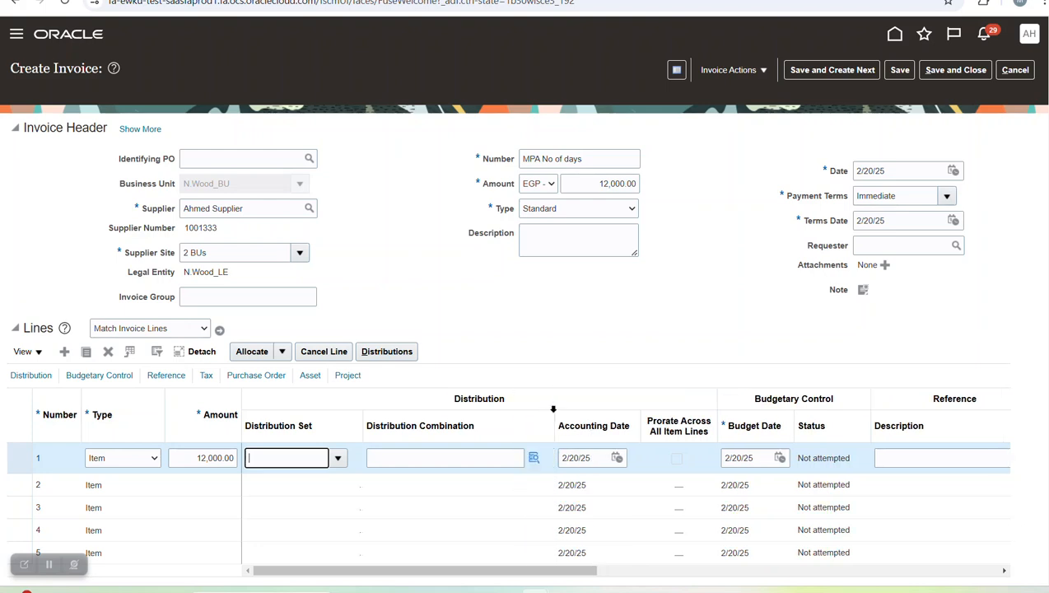
pyautogui.click(533, 458)
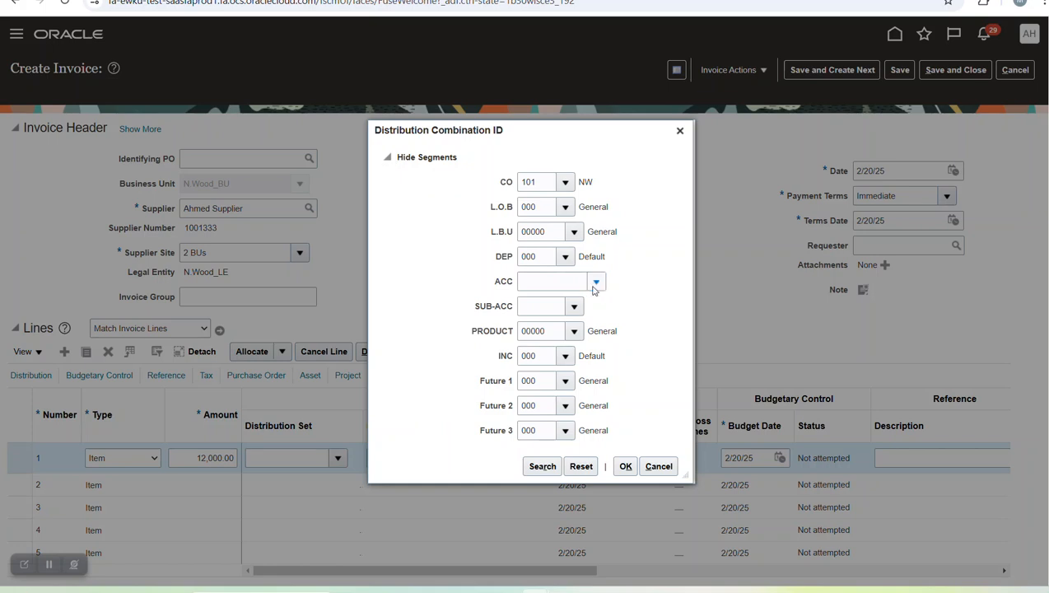
pyautogui.click(596, 281)
pyautogui.click(614, 382)
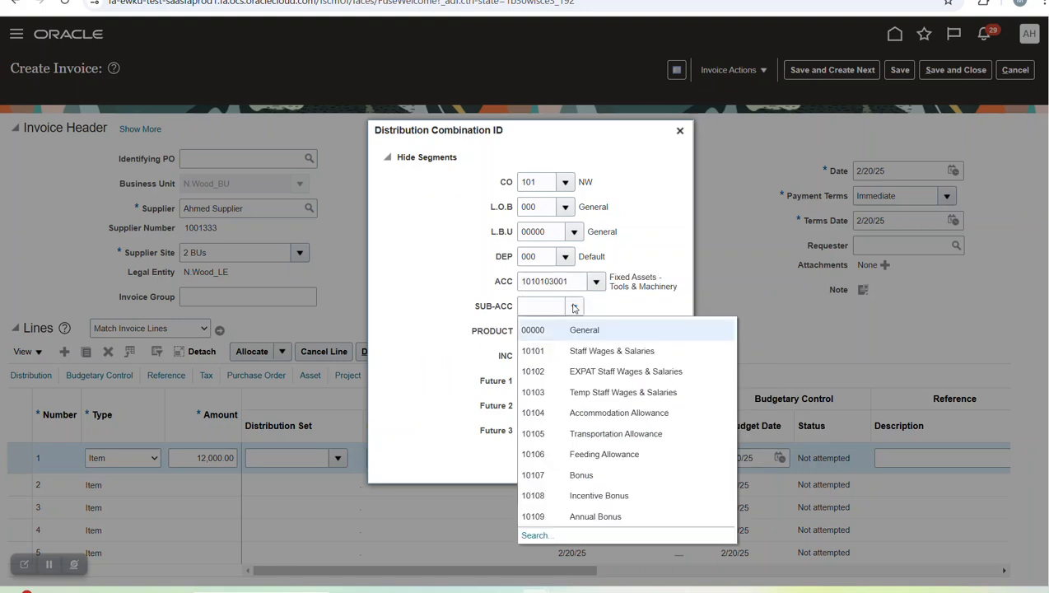
pyautogui.click(566, 329)
pyautogui.click(625, 466)
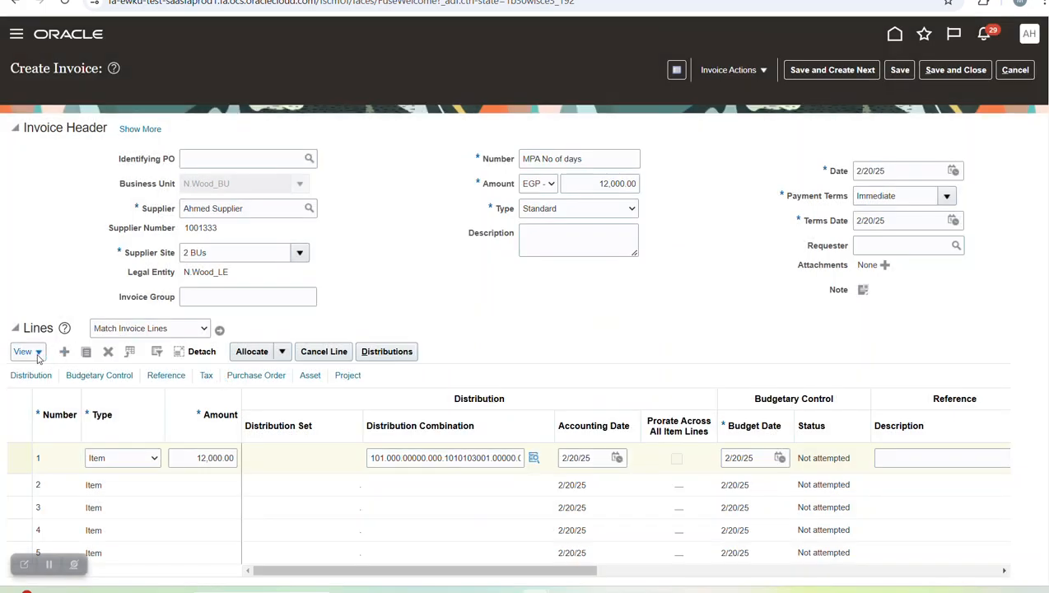
# - Show all columns in the invoice lines table and bring up the Multiperiod Accounting columns
pyautogui.click(25, 352)
pyautogui.moveTo(55, 399)
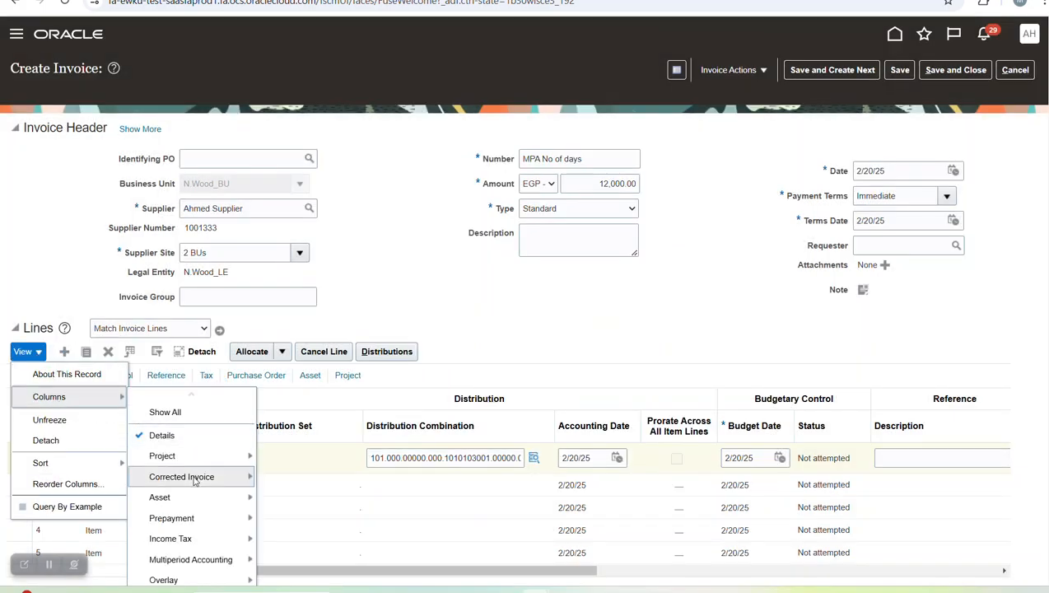
pyautogui.click(167, 411)
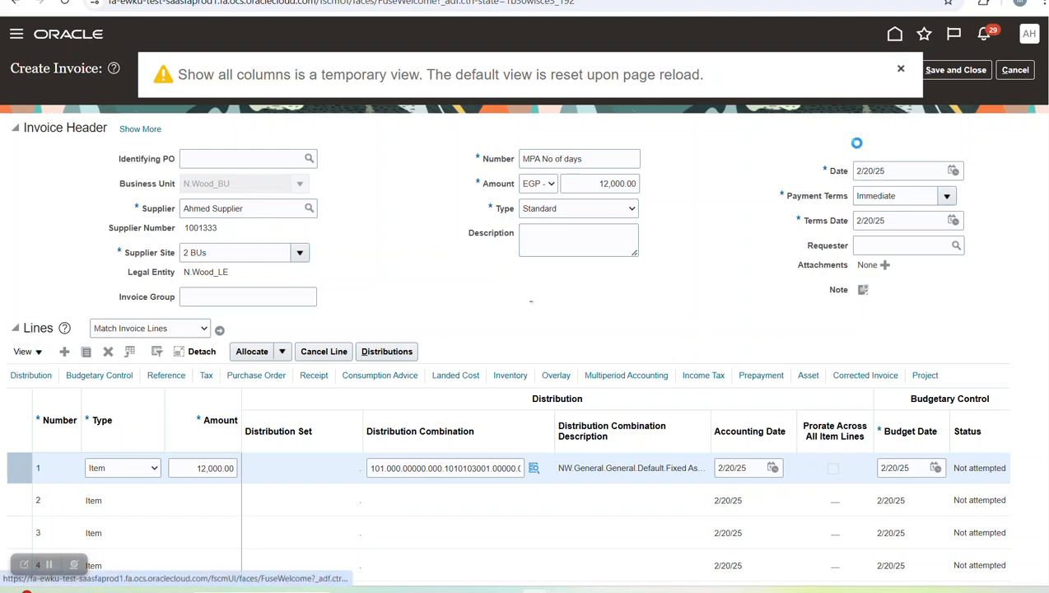
pyautogui.click(639, 376)
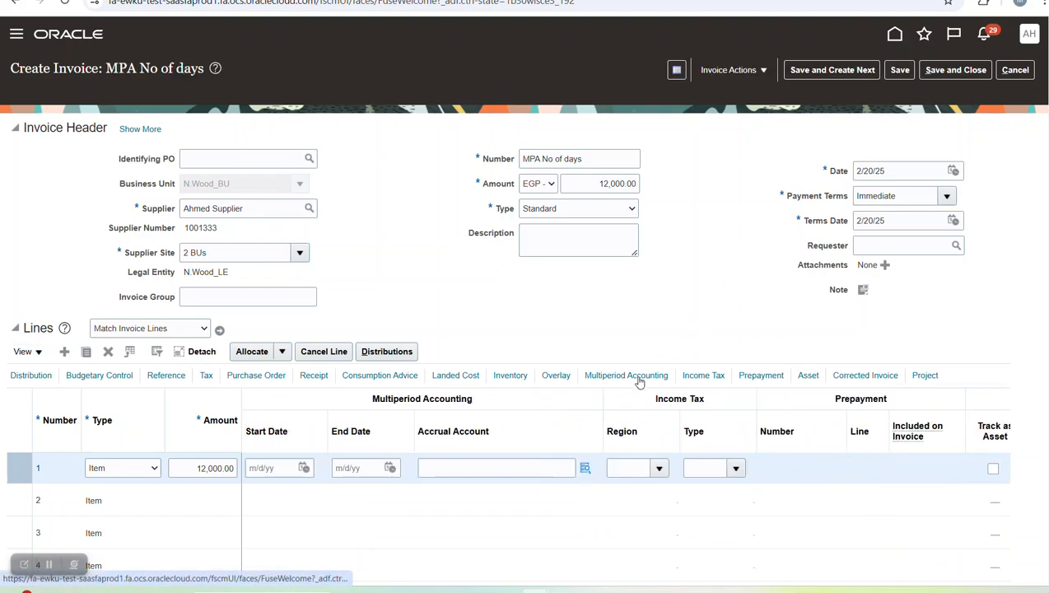
# - Set line 1's multiperiod accounting start date to 1/1/25 and end date to 12/31/25
pyautogui.click(297, 468)
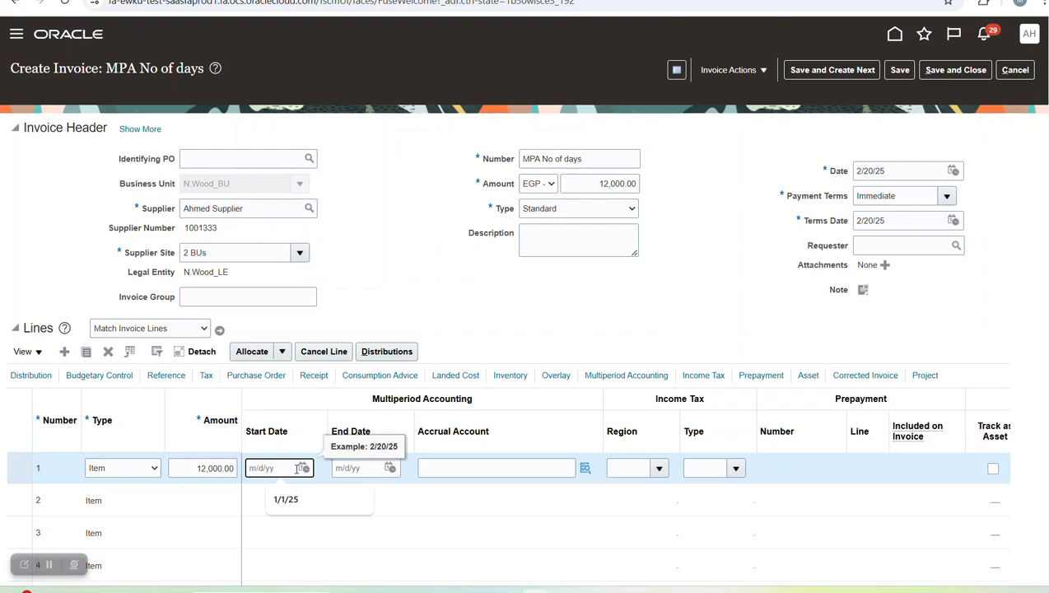
pyautogui.click(285, 499)
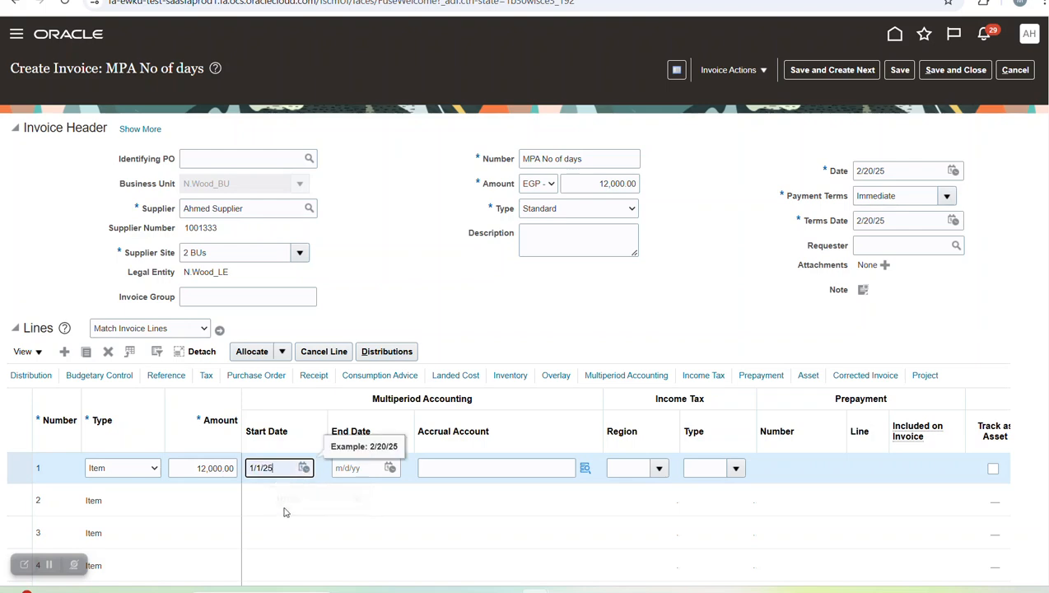
pyautogui.click(389, 468)
pyautogui.click(472, 317)
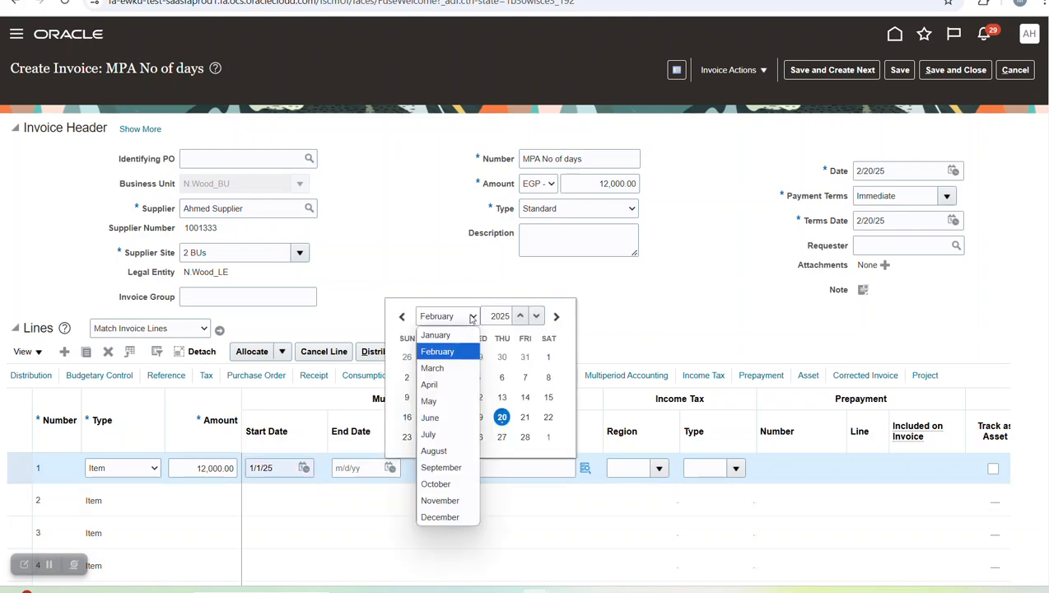
pyautogui.click(439, 517)
pyautogui.click(477, 436)
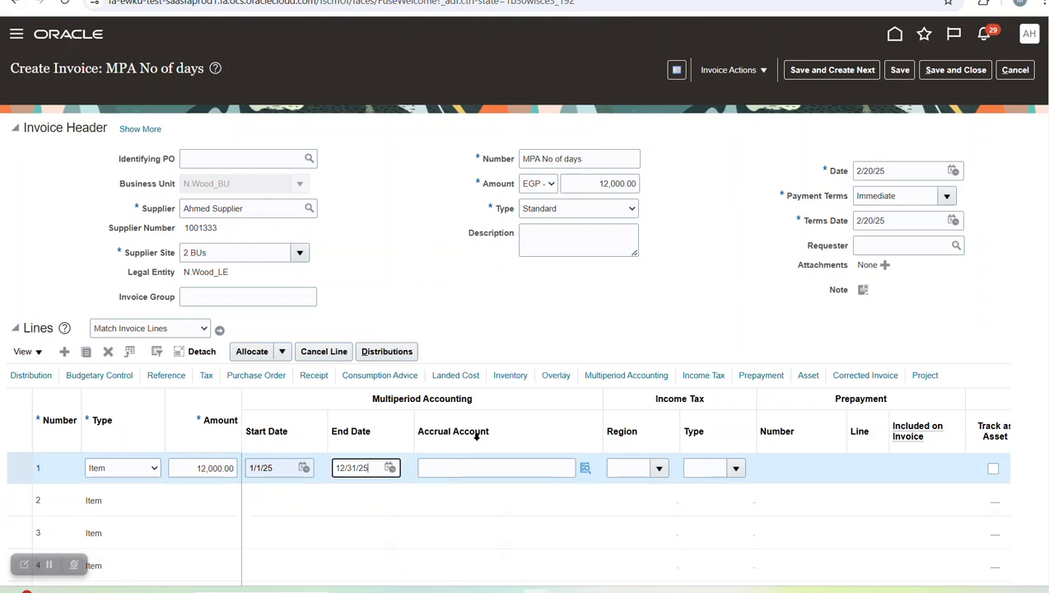
pyautogui.click(585, 467)
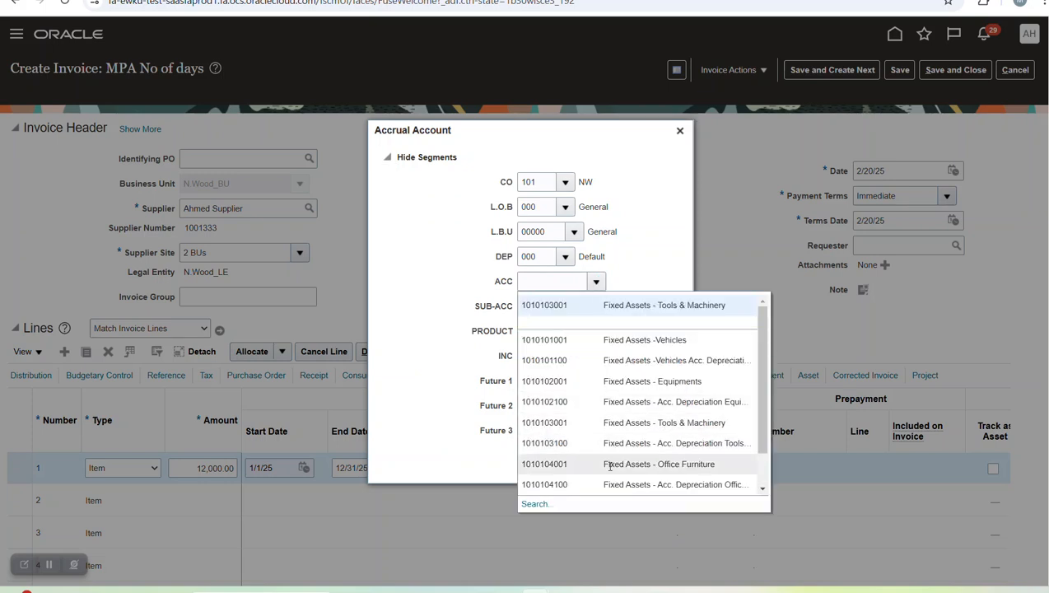
pyautogui.click(610, 465)
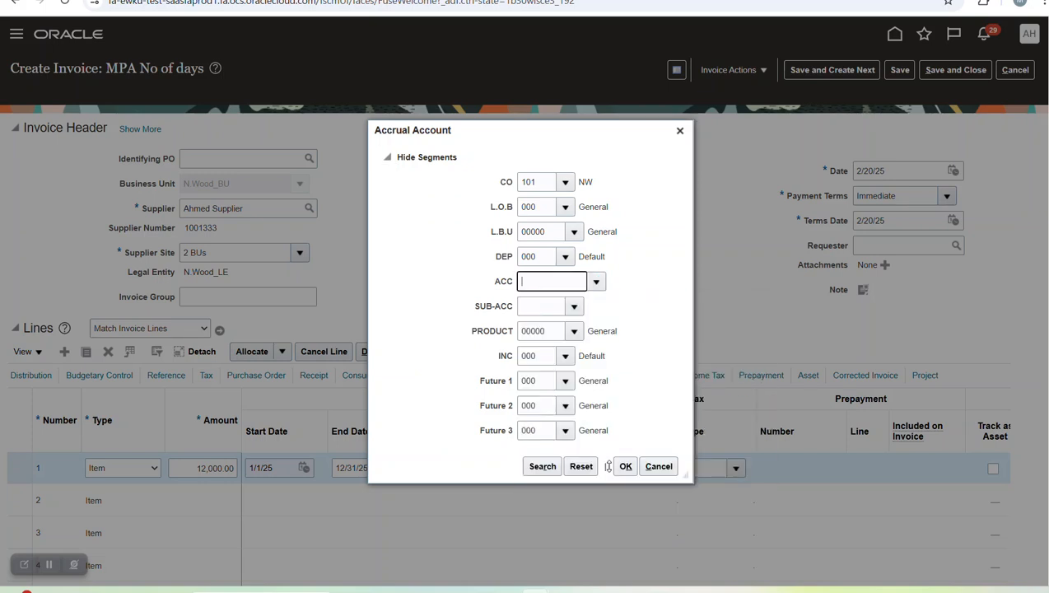
pyautogui.click(581, 307)
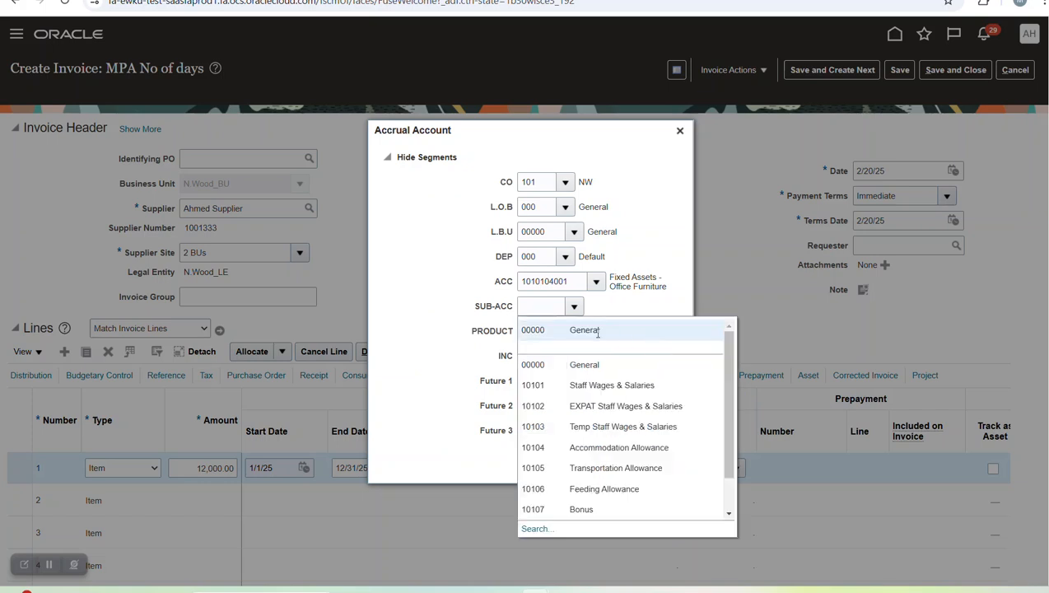
pyautogui.click(596, 330)
pyautogui.click(626, 466)
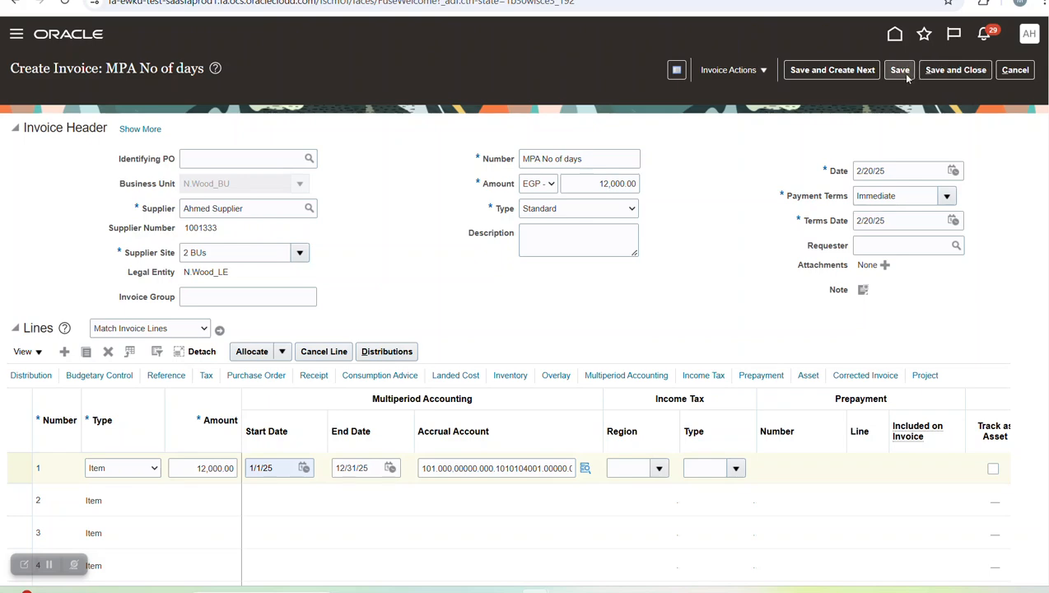
# - Save the invoice and validate it
pyautogui.click(899, 70)
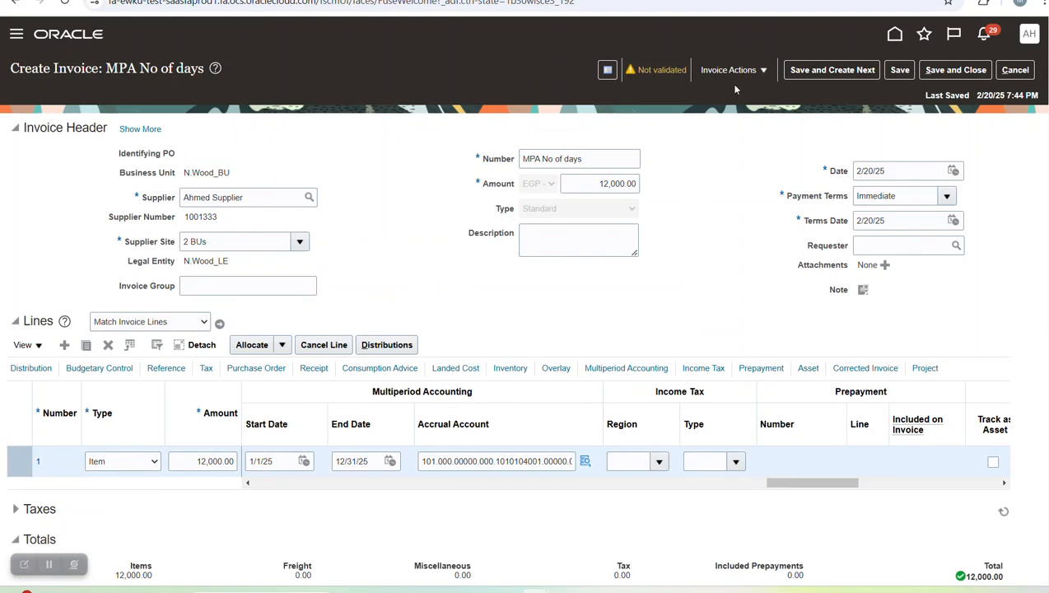
pyautogui.click(731, 70)
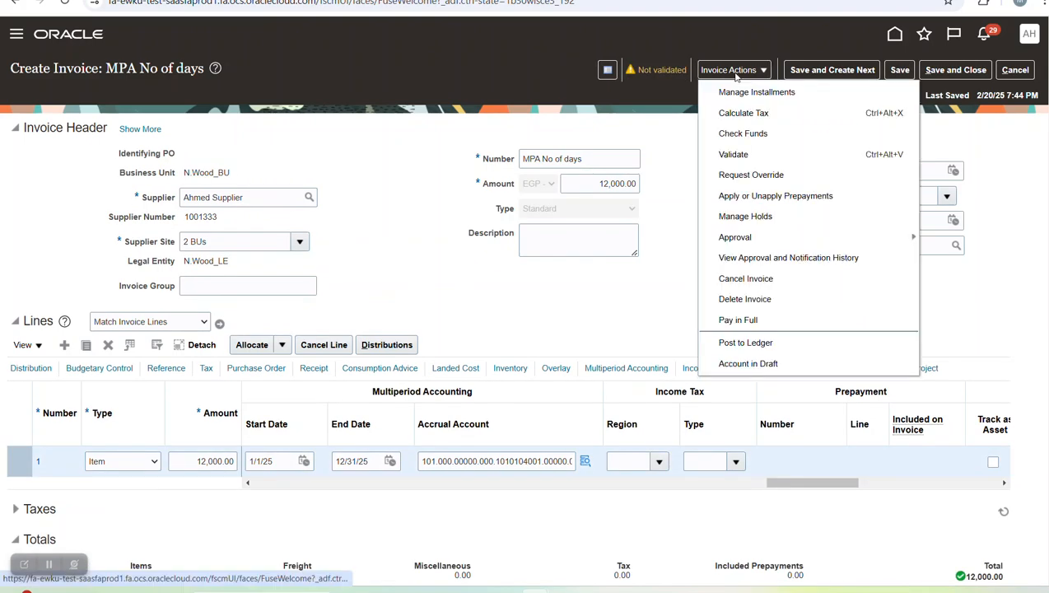
pyautogui.click(730, 151)
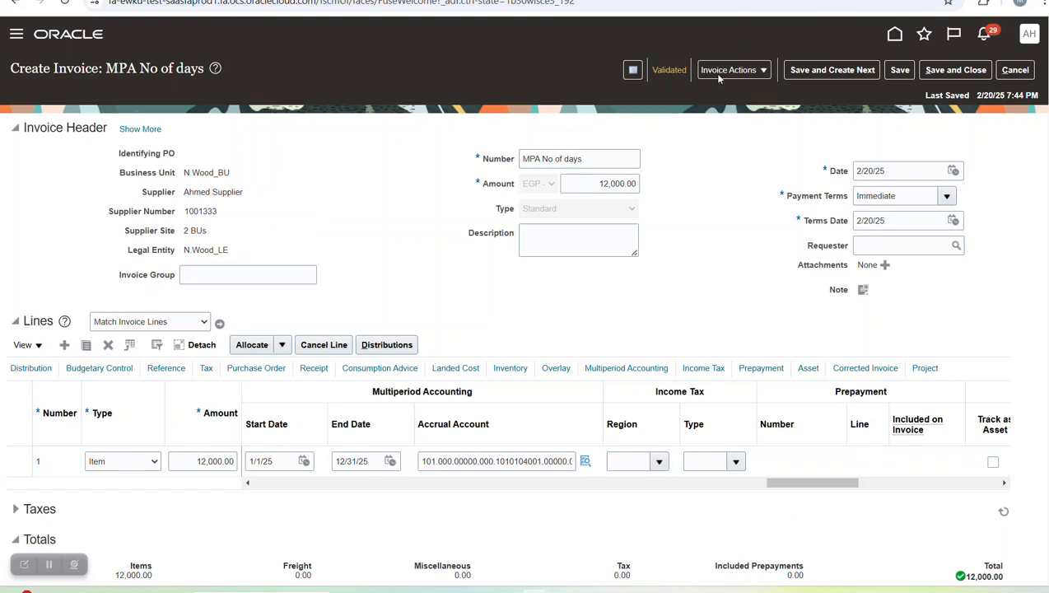
# - Force approve the invoice and save it again
pyautogui.click(714, 74)
pyautogui.moveTo(752, 238)
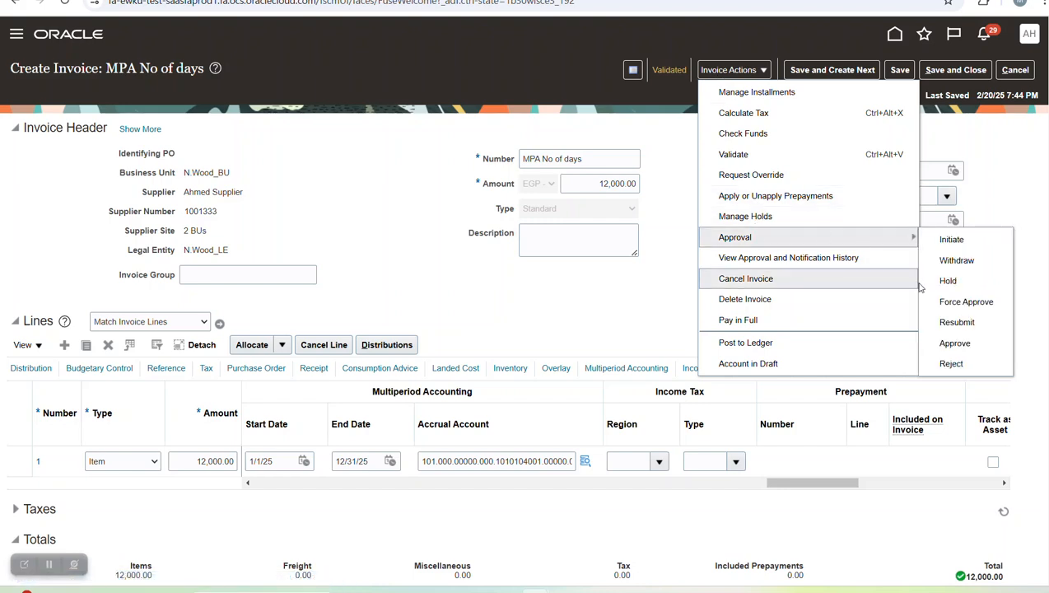
pyautogui.click(969, 299)
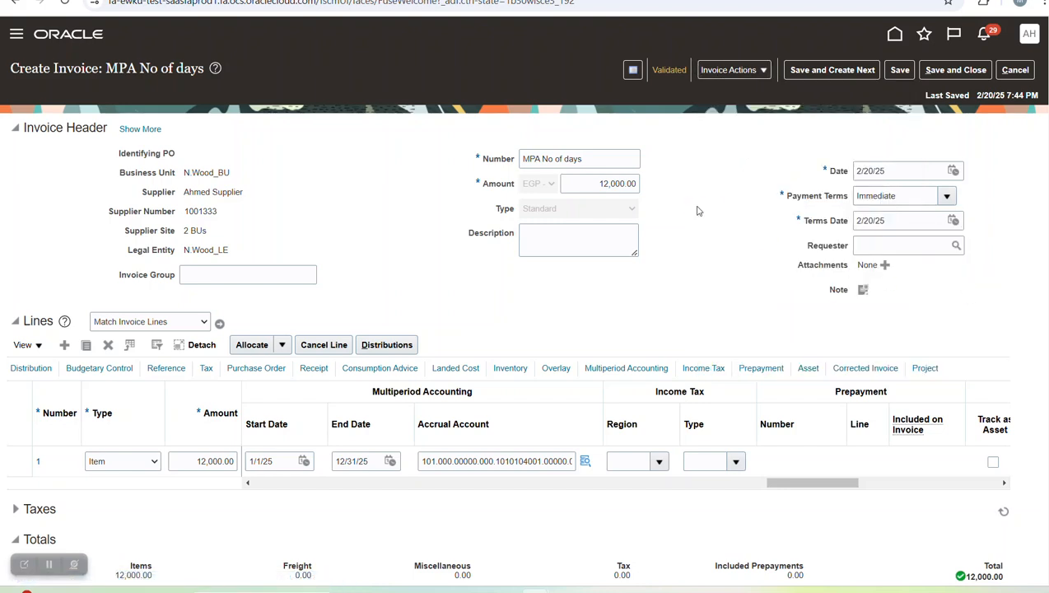
pyautogui.click(900, 70)
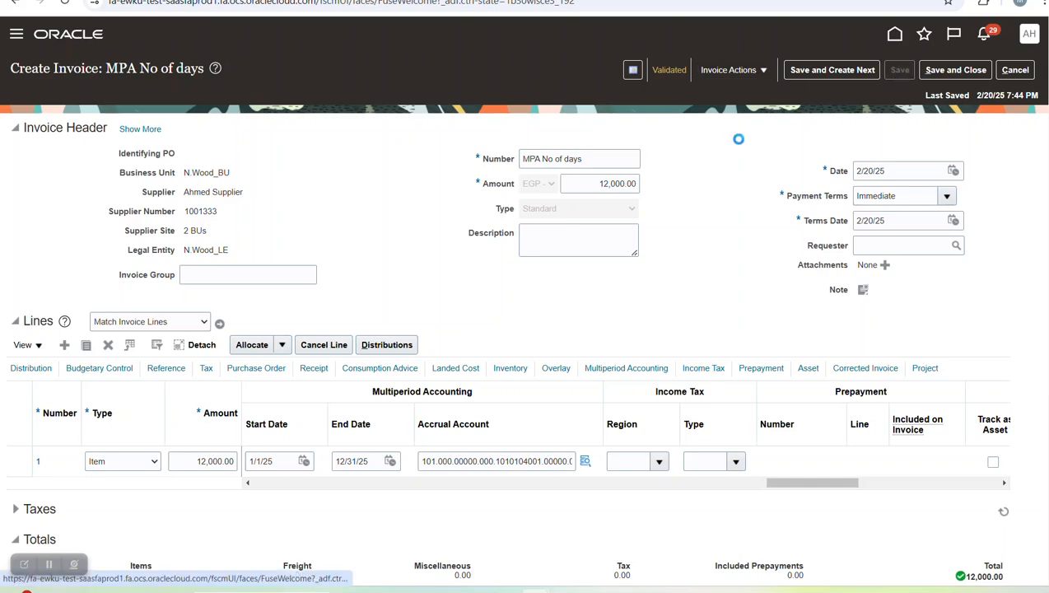
# - Post the invoice to the ledger, then review and close its accounting lines
pyautogui.click(735, 71)
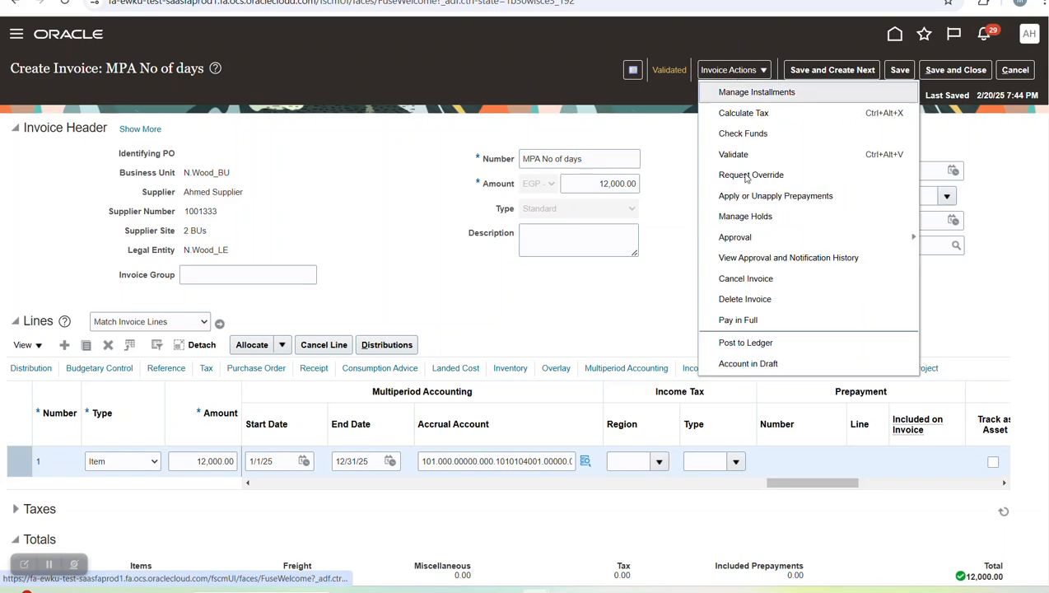
pyautogui.click(745, 343)
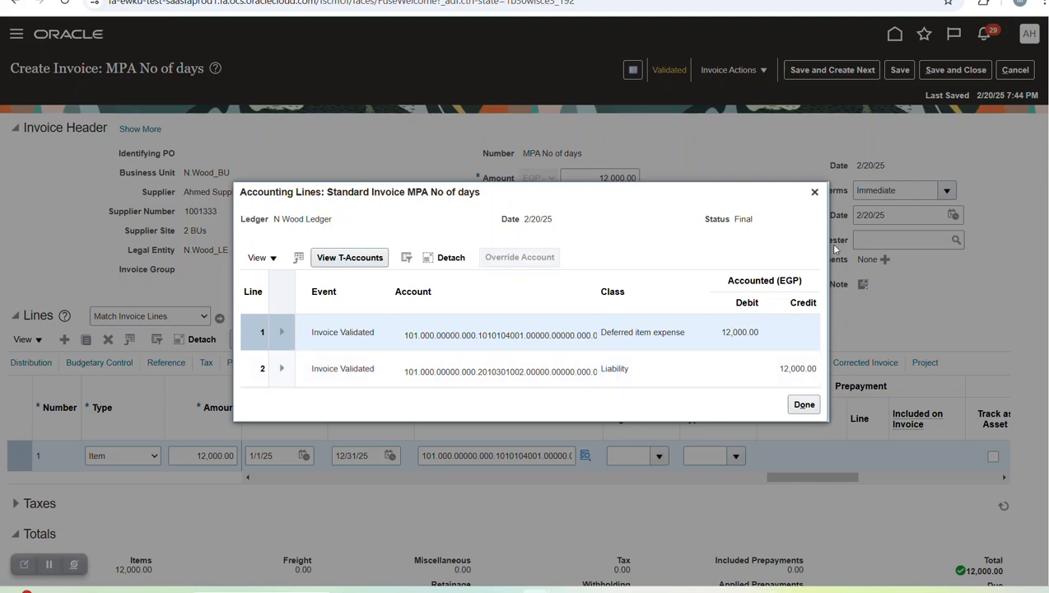
pyautogui.click(817, 193)
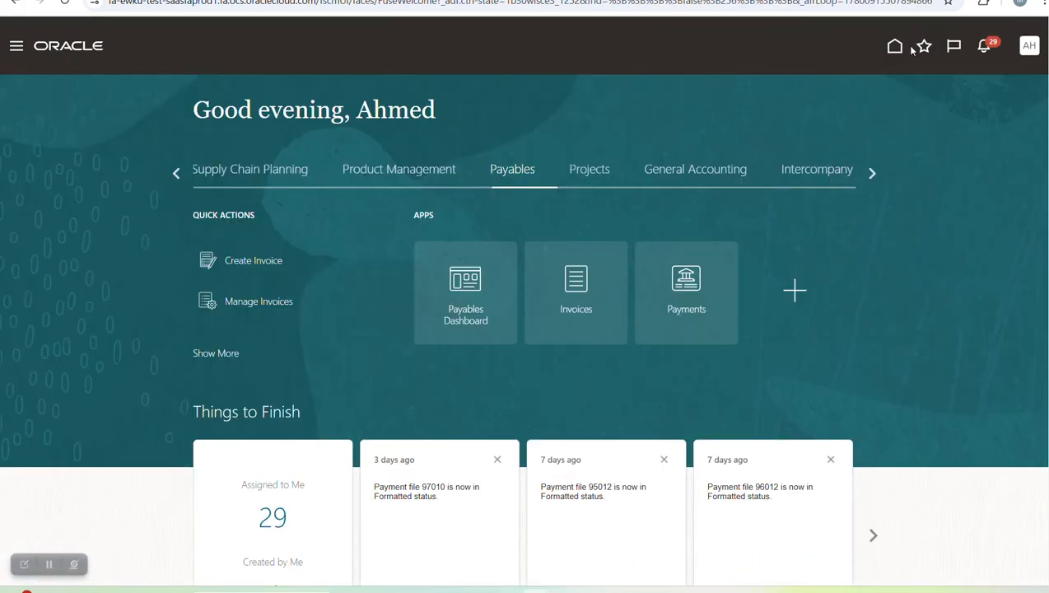
# - Start scheduling a new job in Scheduled Processes and look up job names beginning with "create"
pyautogui.click(923, 47)
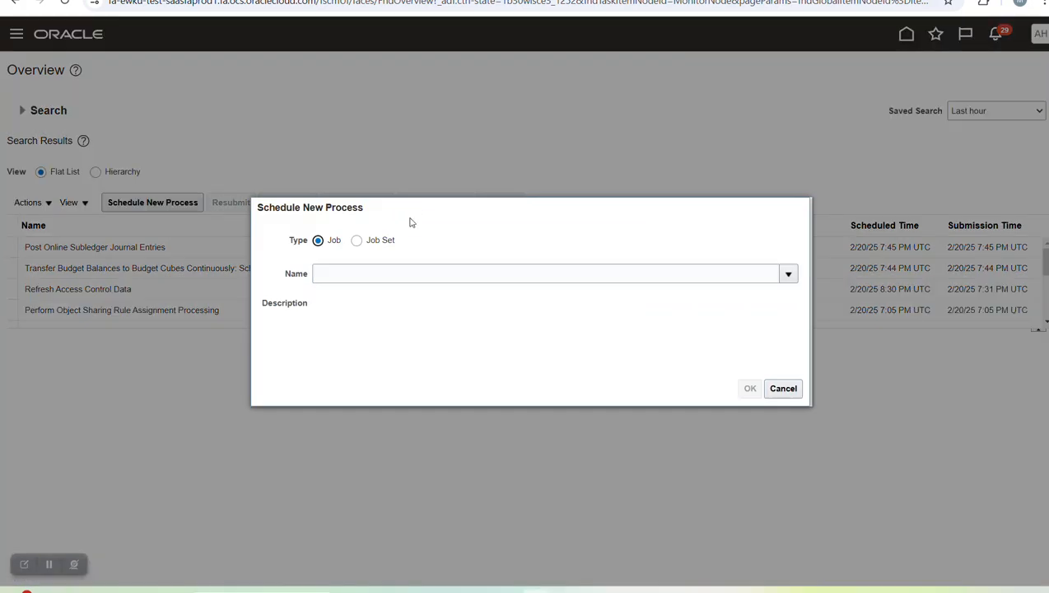
pyautogui.click(386, 274)
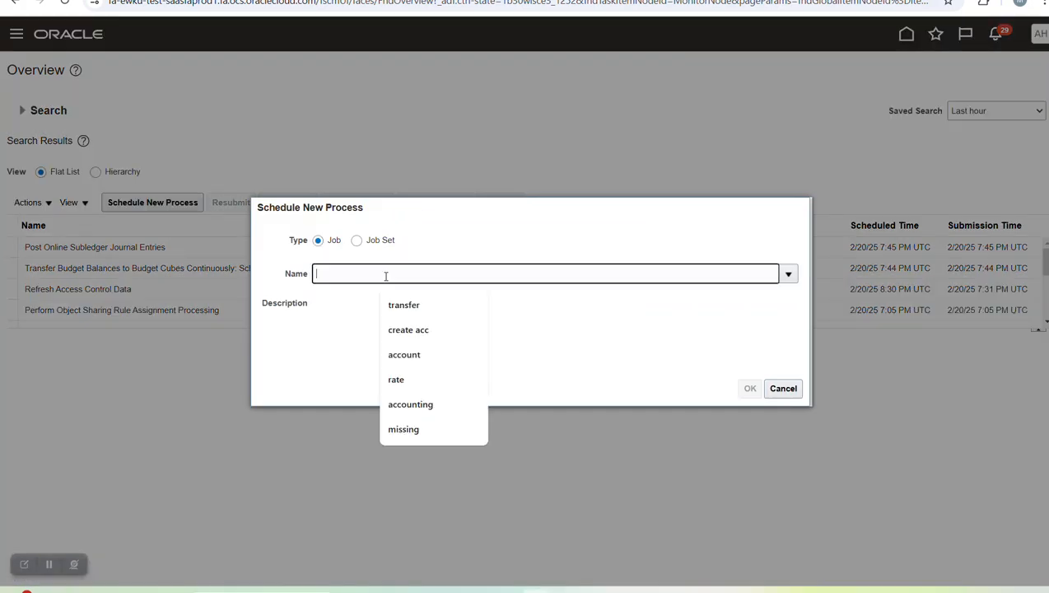
pyautogui.write('create')
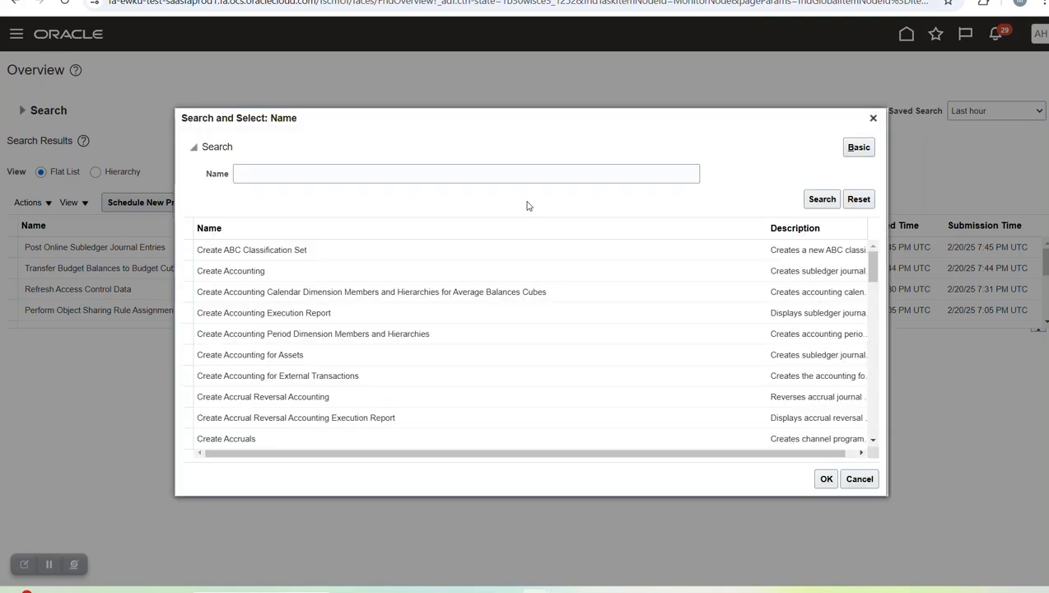
pyautogui.click(873, 118)
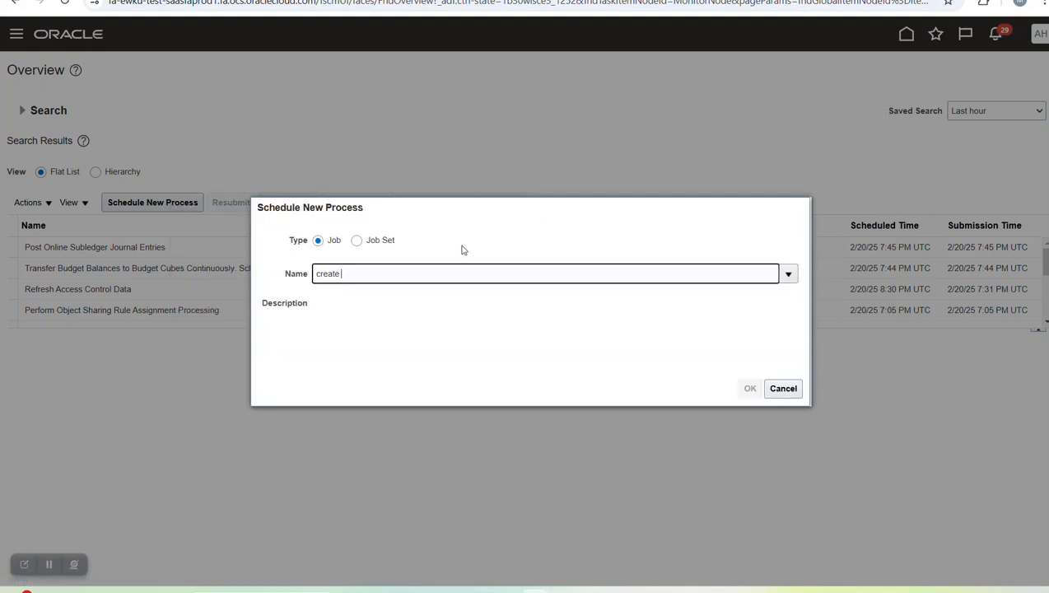
# - Narrow the job name to "create mult", choose Create Multiperiod Accounting, and open its process details
pyautogui.click(404, 276)
pyautogui.write('mult')
pyautogui.press('Tab')
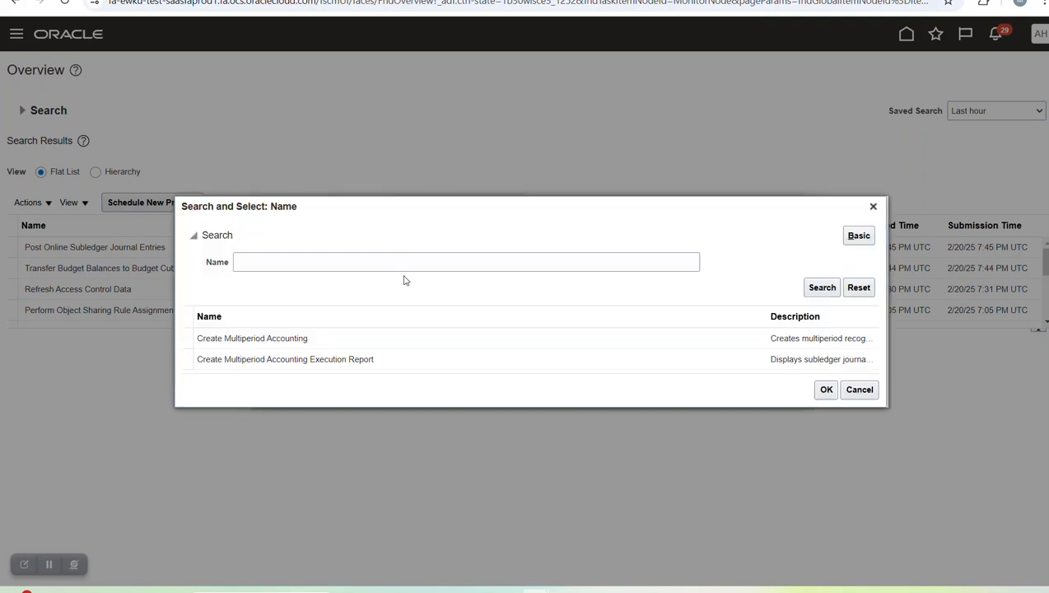
pyautogui.click(265, 339)
pyautogui.click(827, 390)
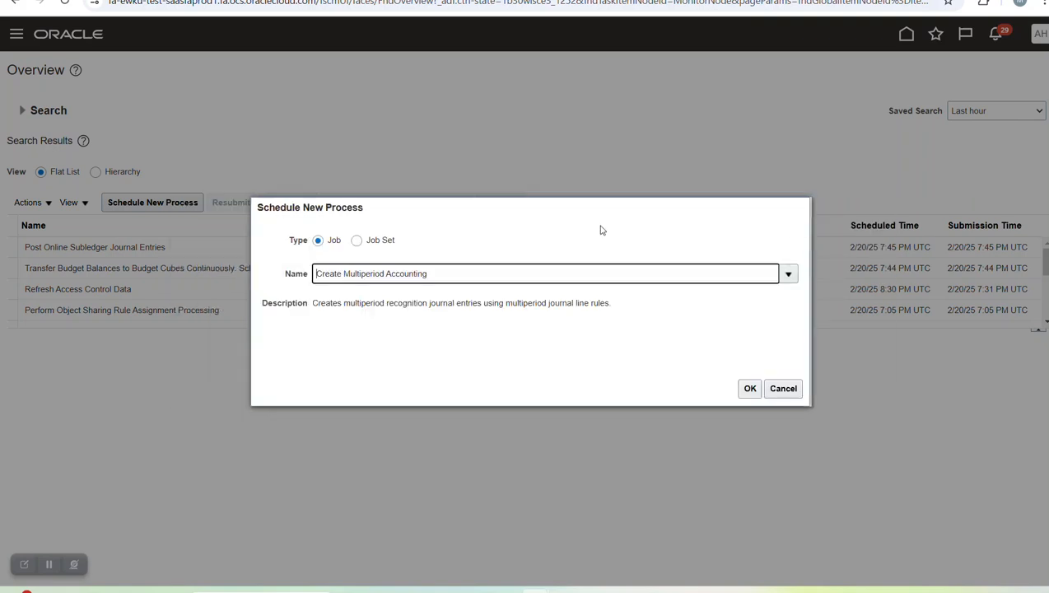
pyautogui.click(746, 389)
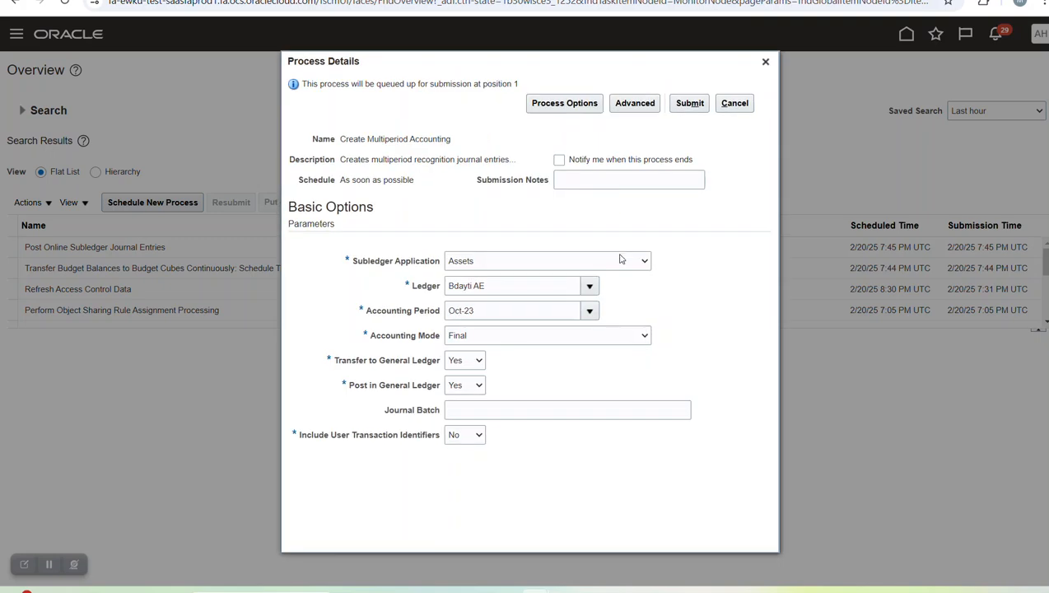
# - Set the subledger application to Payables, ledger to N Wood Ledger and accounting period to Feb/25, and submit the process
pyautogui.click(621, 262)
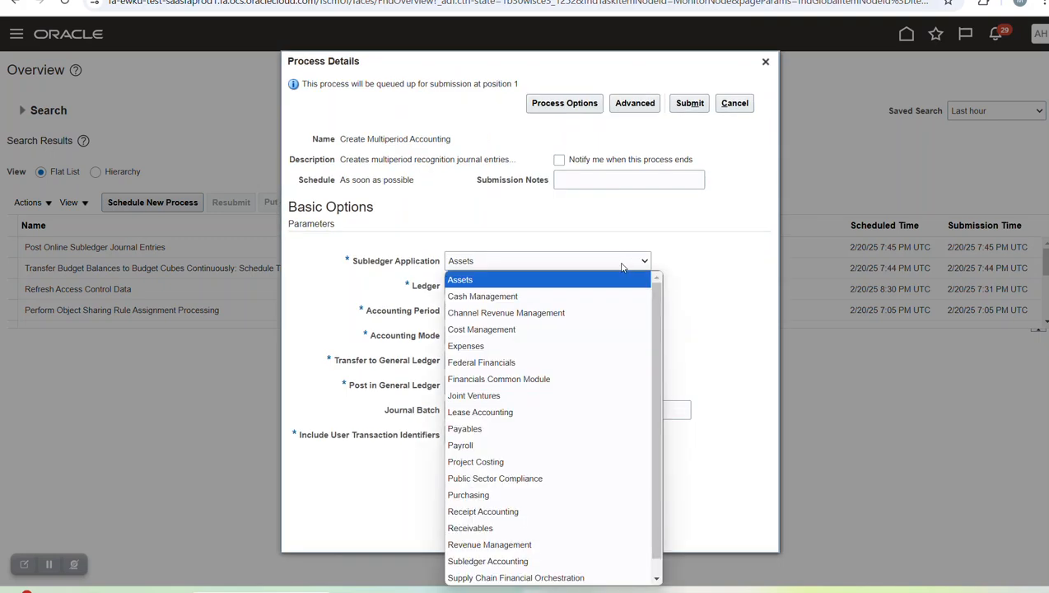
pyautogui.click(542, 429)
pyautogui.click(587, 285)
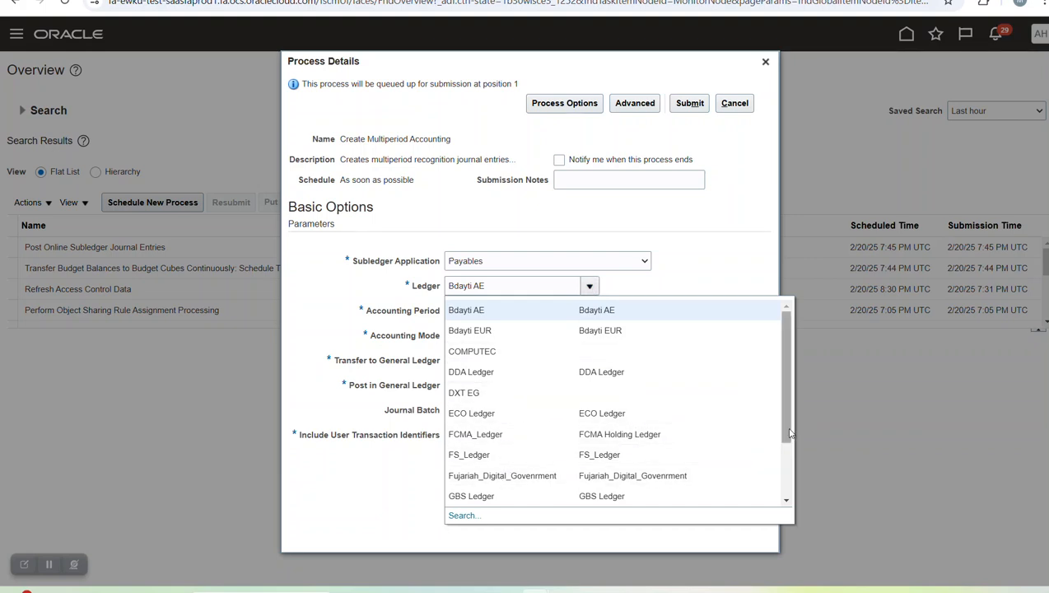
pyautogui.click(787, 469)
pyautogui.click(522, 495)
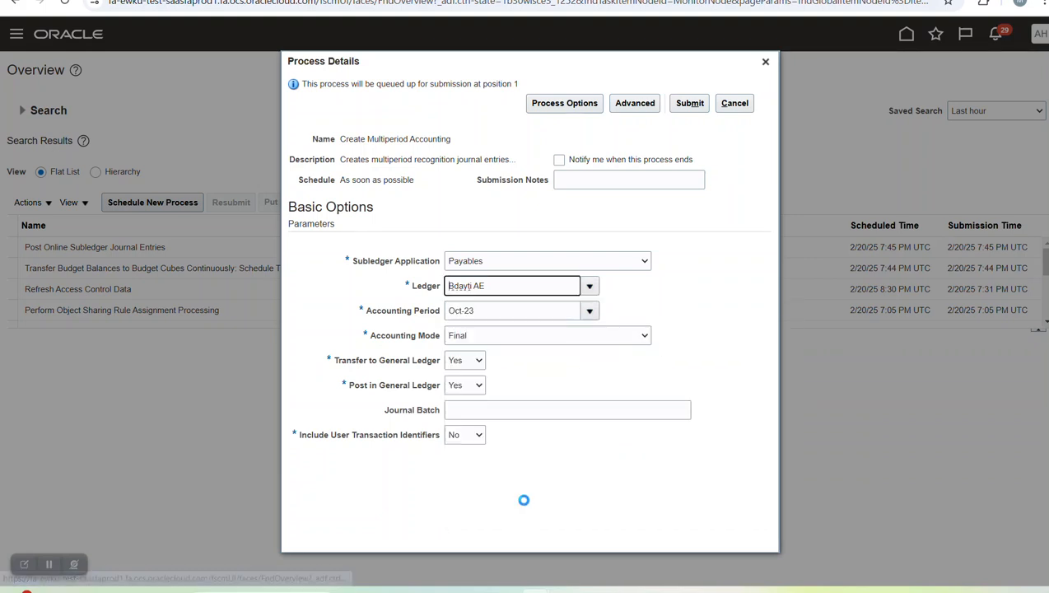
pyautogui.click(585, 313)
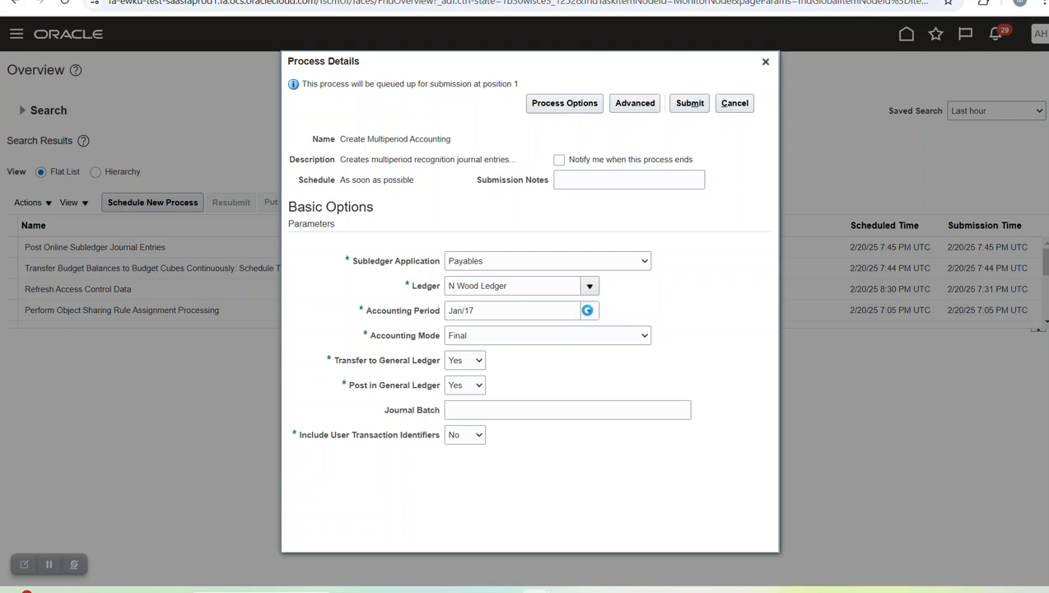
pyautogui.click(549, 354)
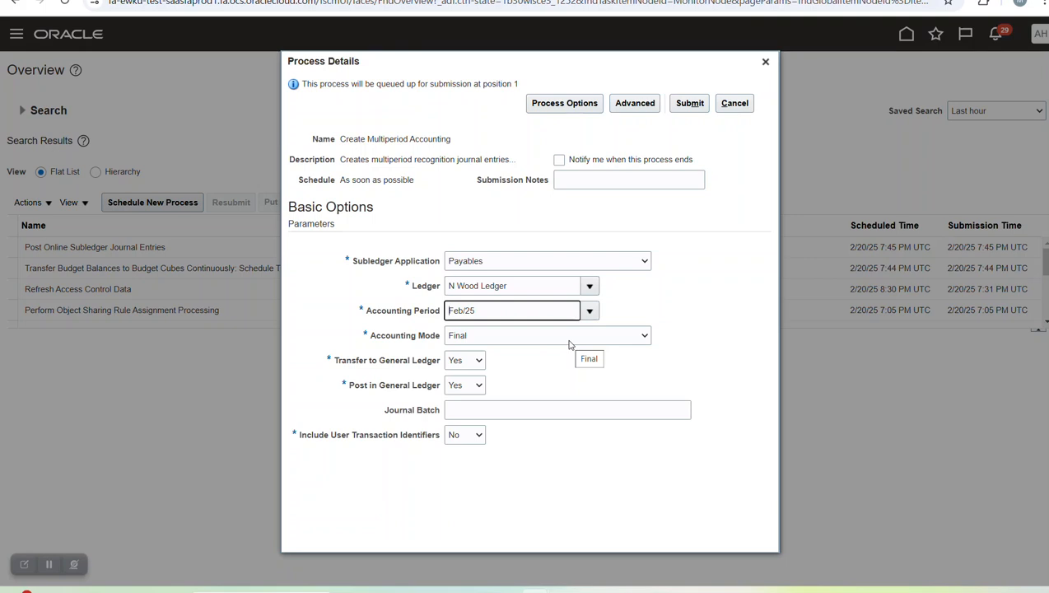
pyautogui.click(685, 107)
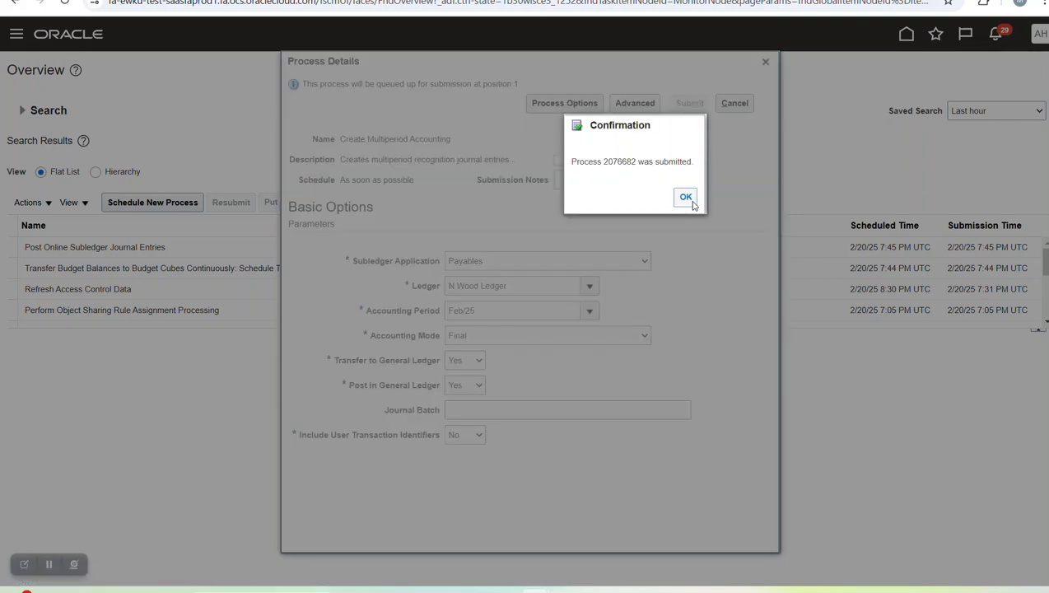
pyautogui.click(685, 198)
# - Enlarge the process list and keep refreshing it until the Create Multiperiod Accounting Execution Report has finished
pyautogui.click(536, 202)
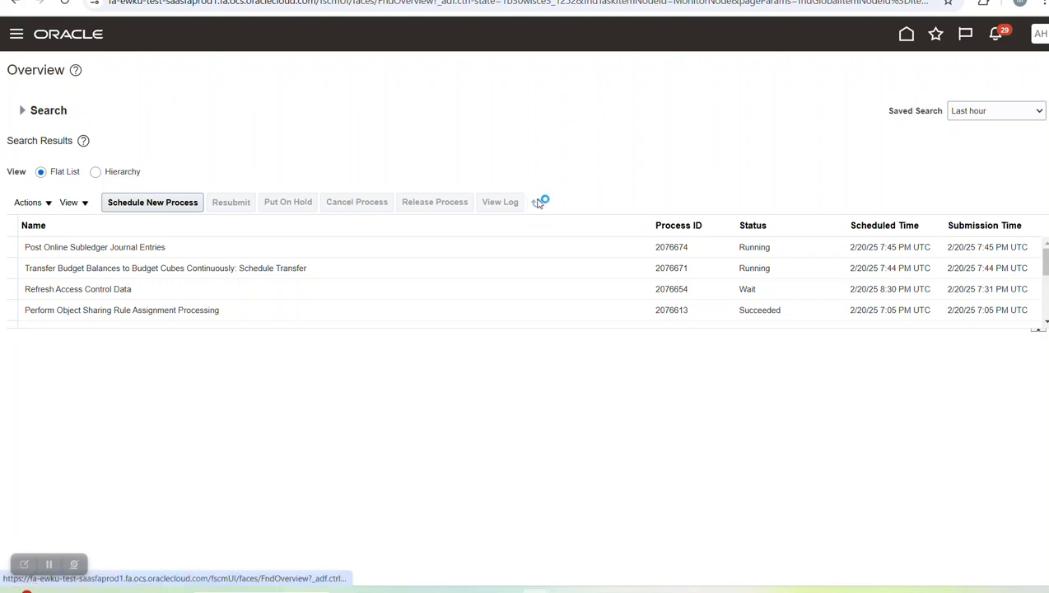
pyautogui.click(538, 202)
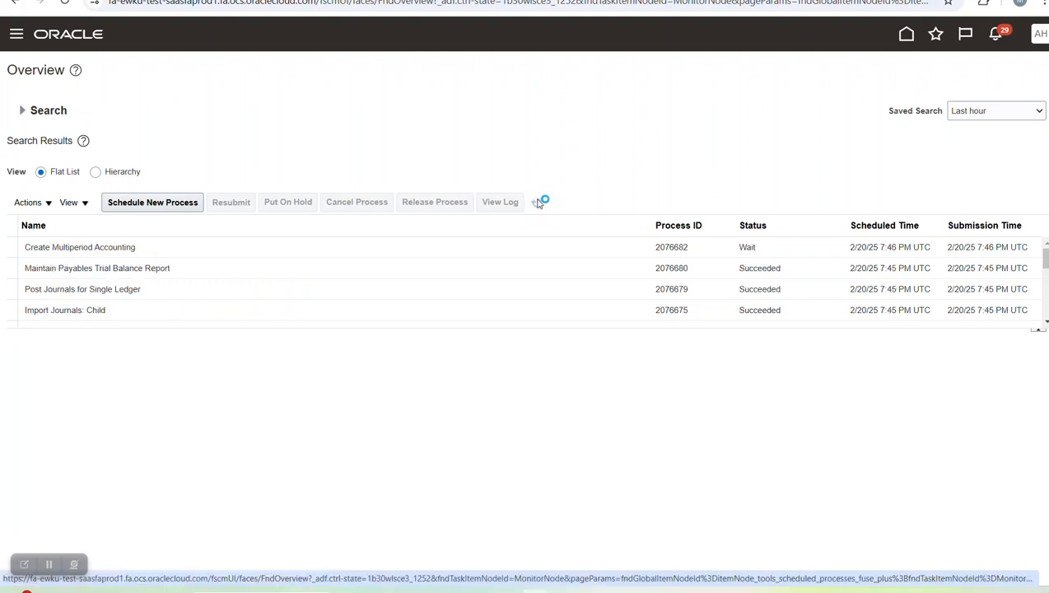
pyautogui.click(537, 203)
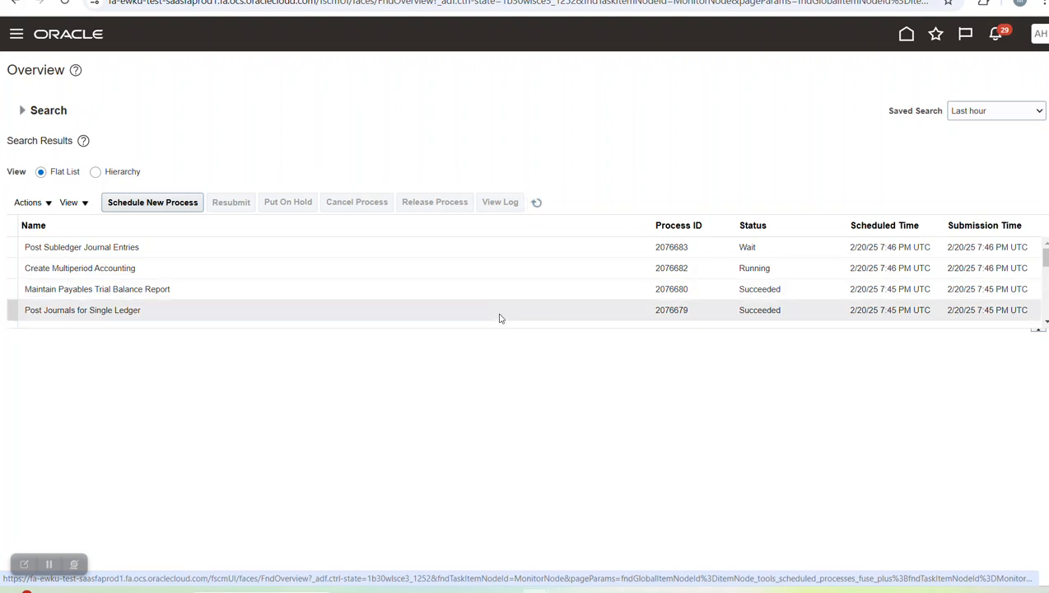
pyautogui.moveTo(501, 332); pyautogui.dragTo(499, 396)
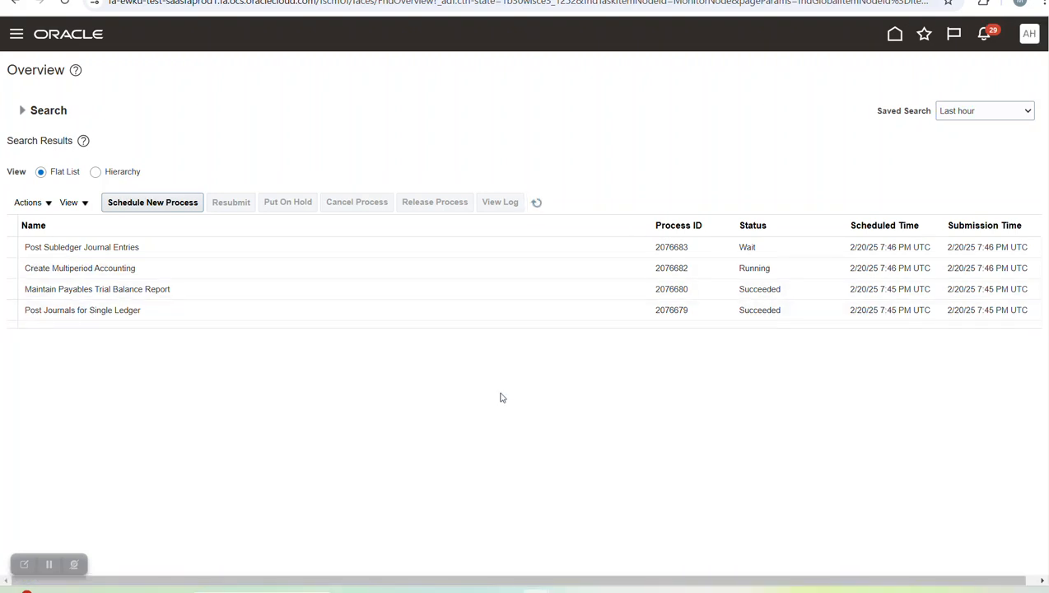
pyautogui.click(536, 203)
pyautogui.click(536, 204)
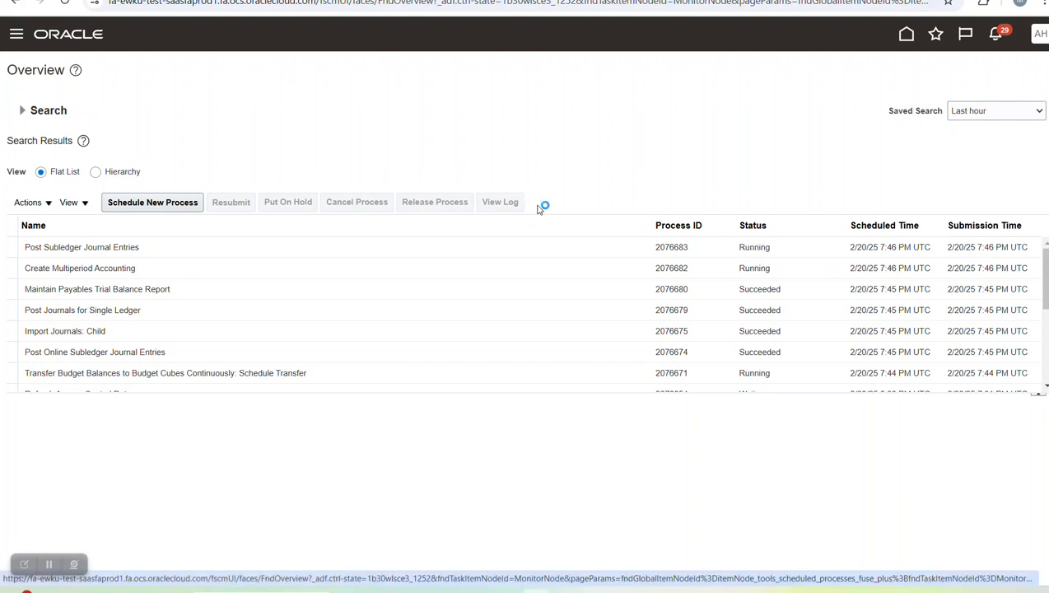
pyautogui.click(536, 206)
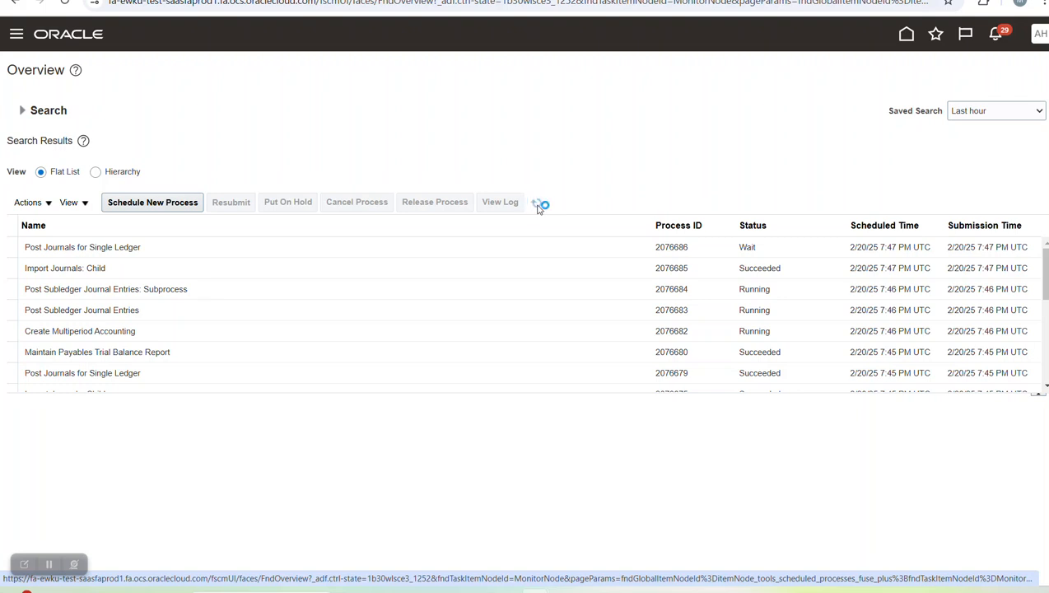
pyautogui.click(536, 202)
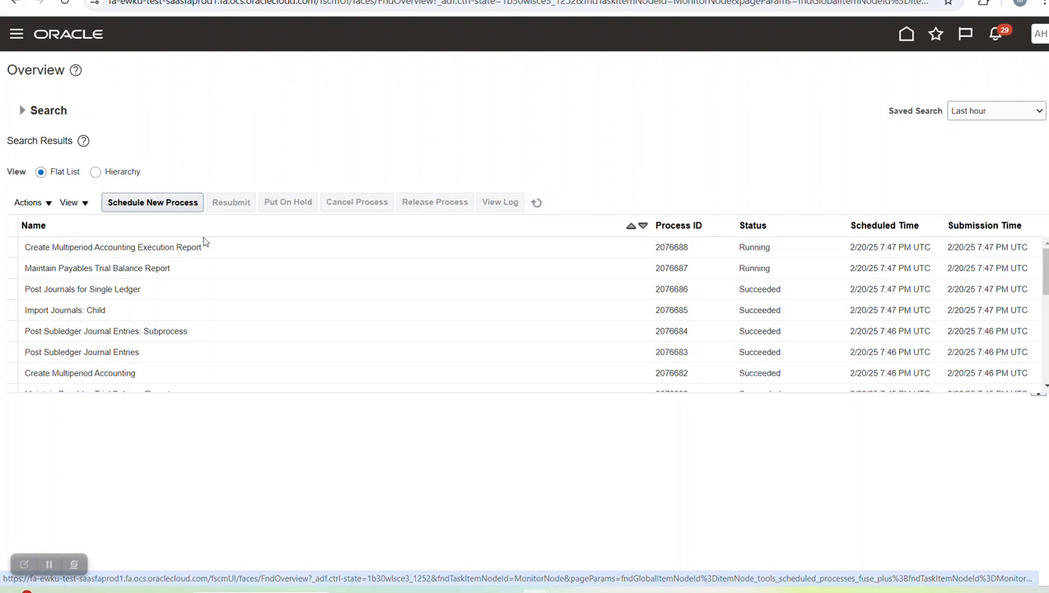
pyautogui.click(537, 202)
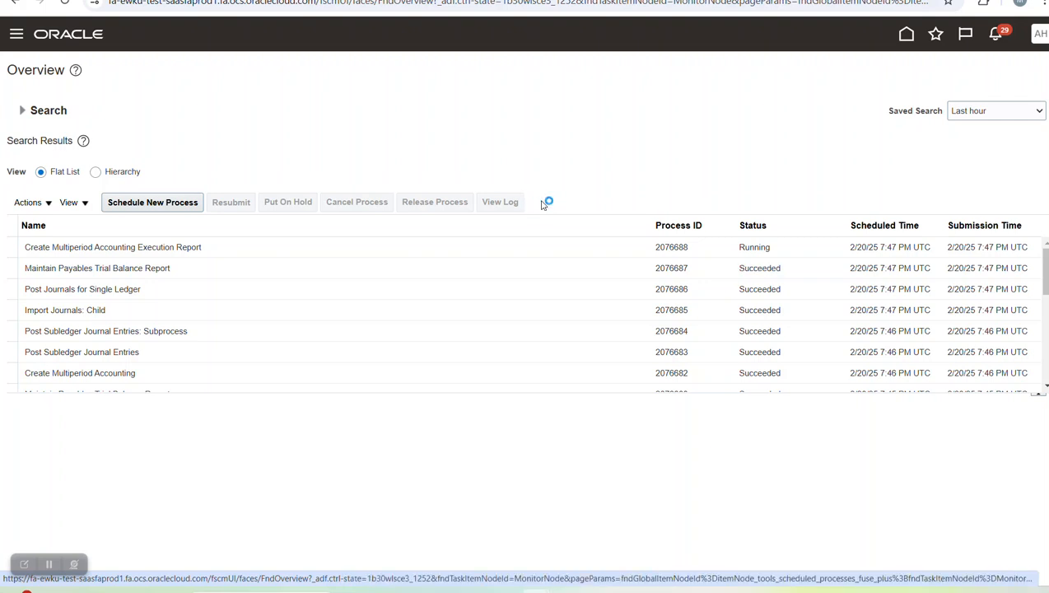
pyautogui.click(543, 203)
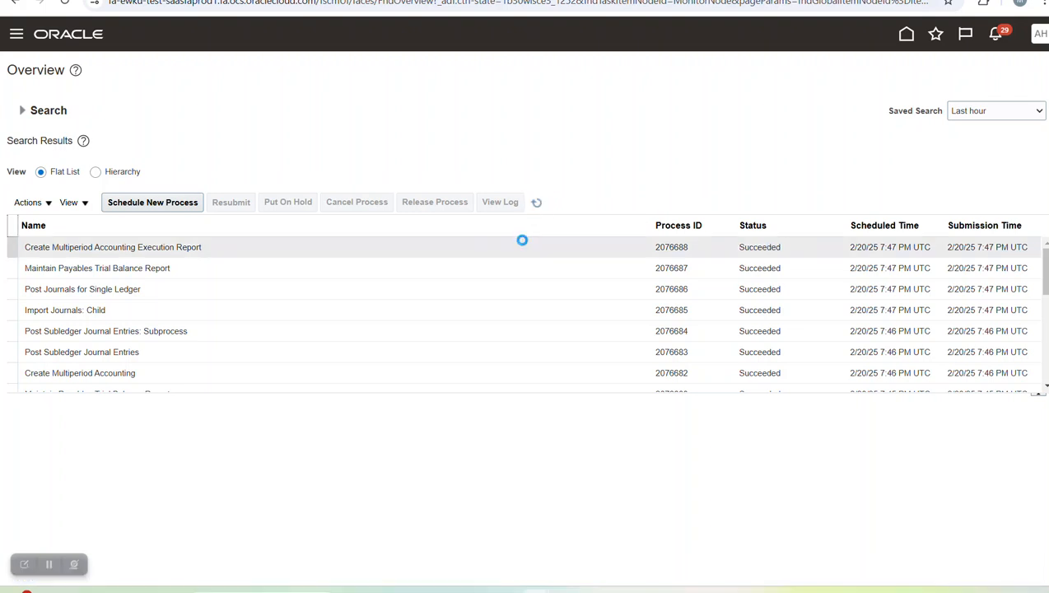
# - Download the Default Document PDF of the Create Multiperiod Accounting Execution Report, open it and review the journal entries processed
pyautogui.click(583, 246)
pyautogui.scroll(-2, 261, 407)
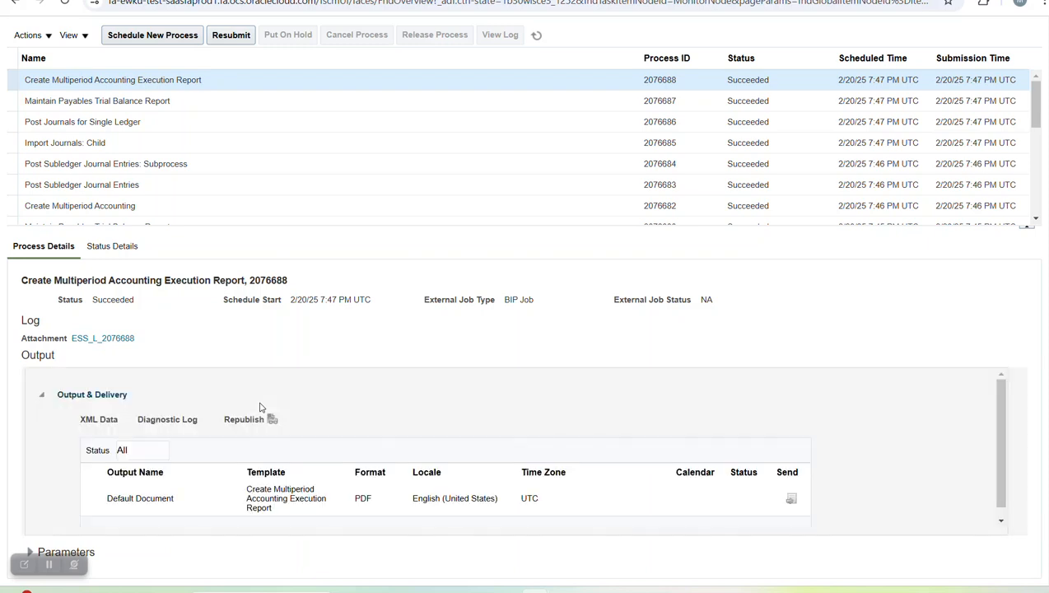
pyautogui.click(135, 498)
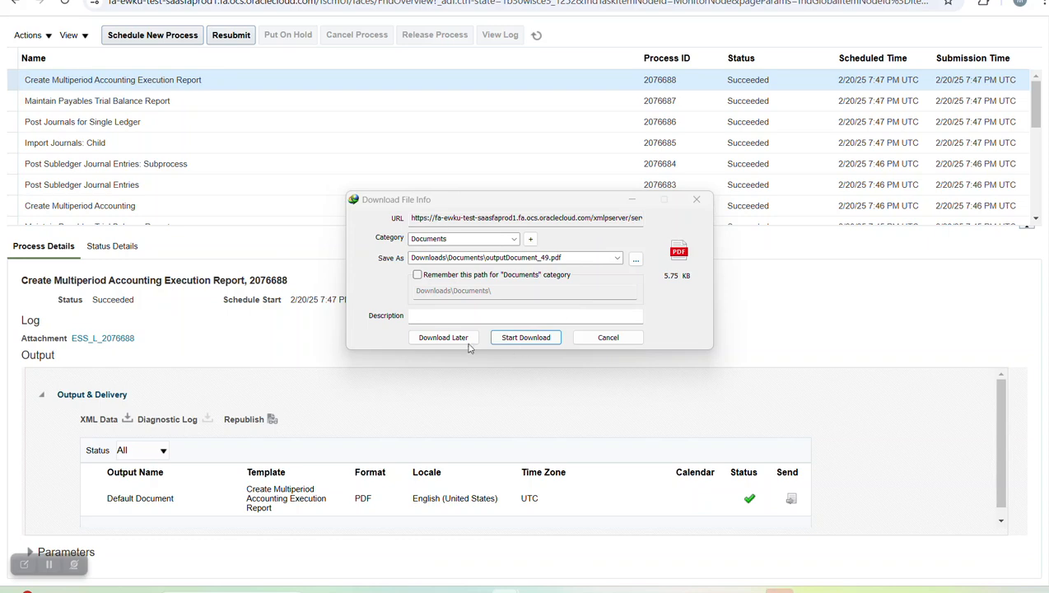
pyautogui.click(527, 339)
pyautogui.click(420, 319)
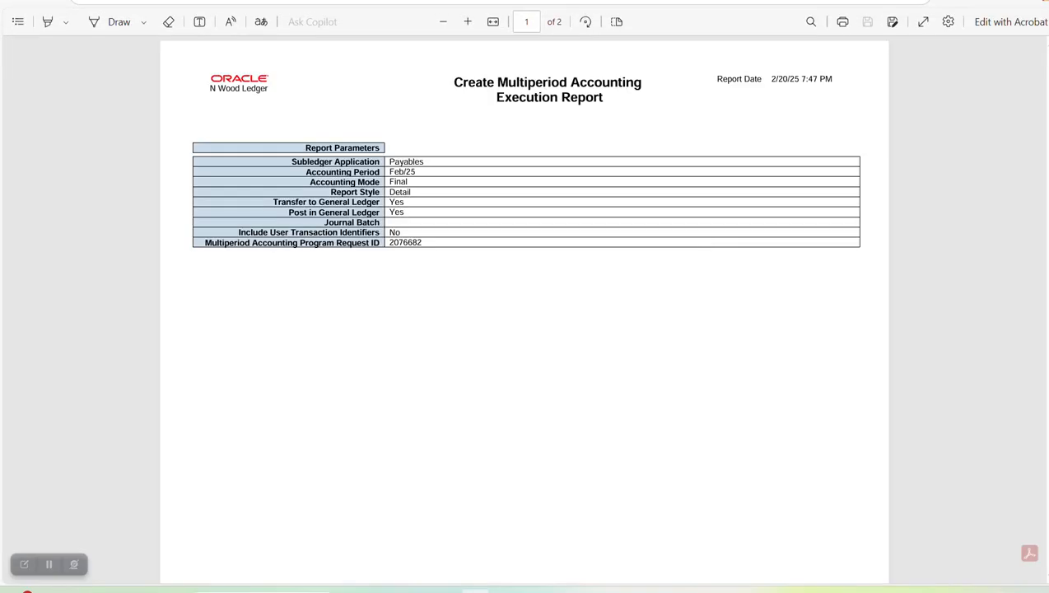
pyautogui.scroll(-10, 525, 309)
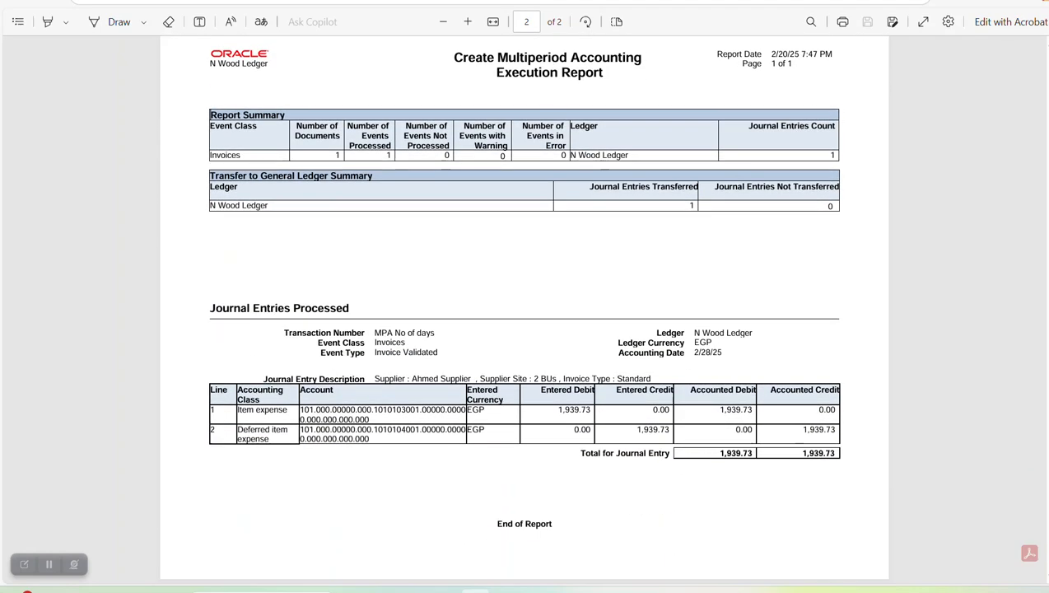
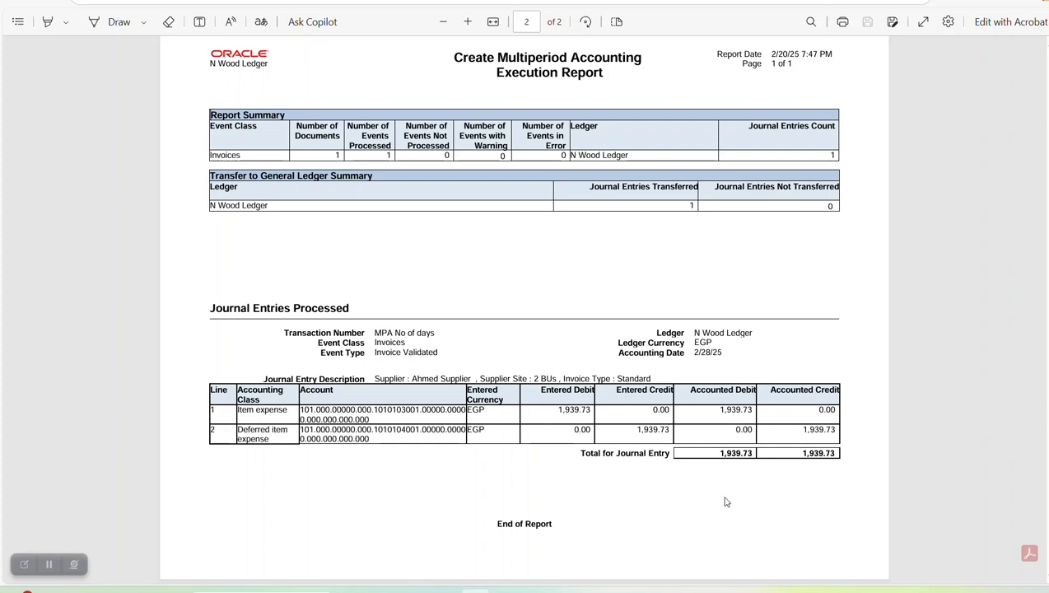
# - Switch to the Book18 workbook in Excel, enter 12000*31/365 in cell L10 and fit column L to its contents
pyautogui.moveTo(716, 589)
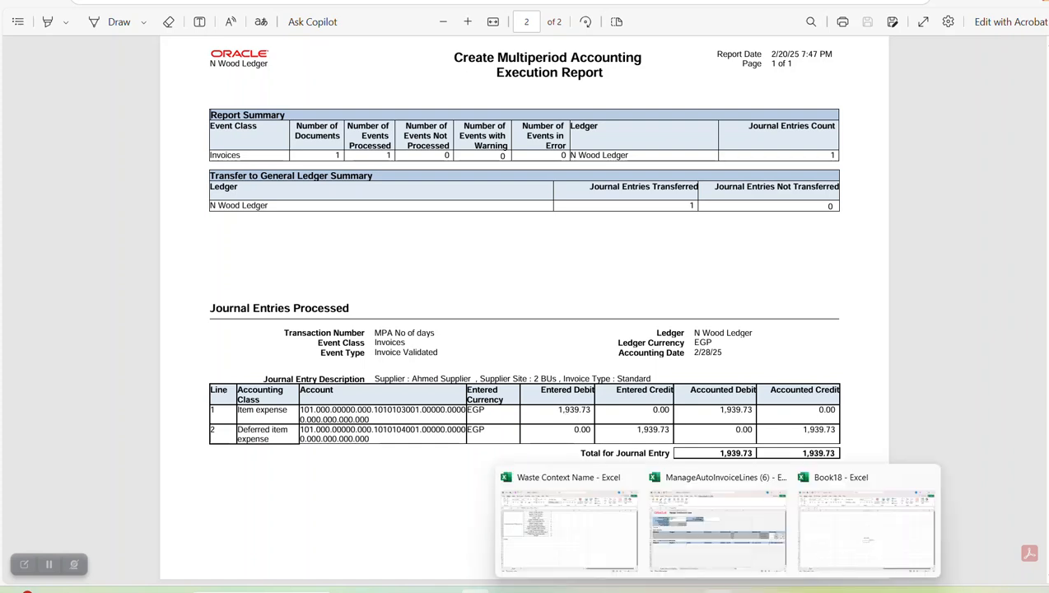
pyautogui.click(863, 538)
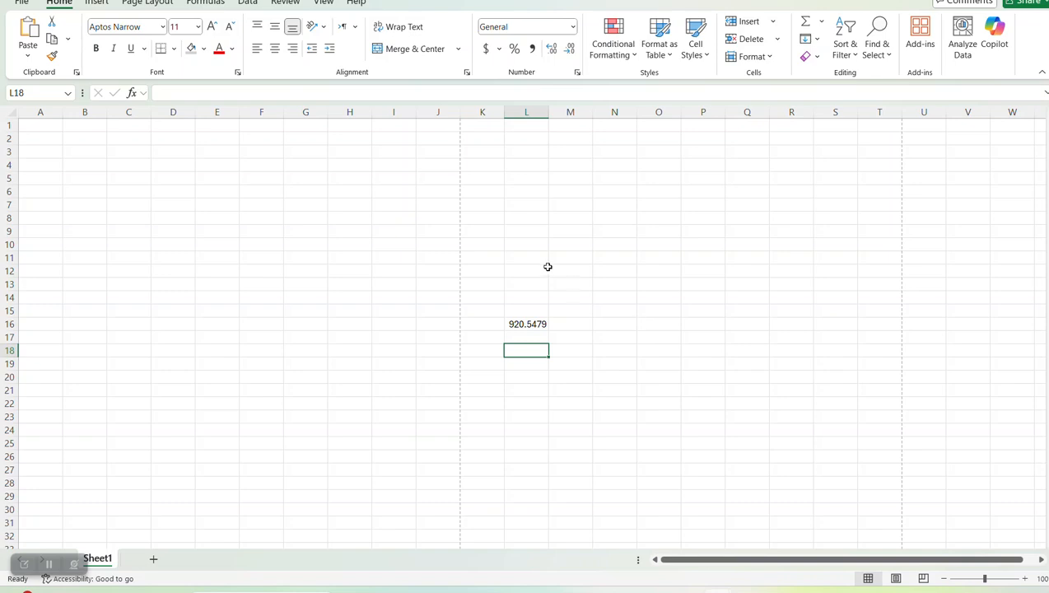
pyautogui.click(531, 245)
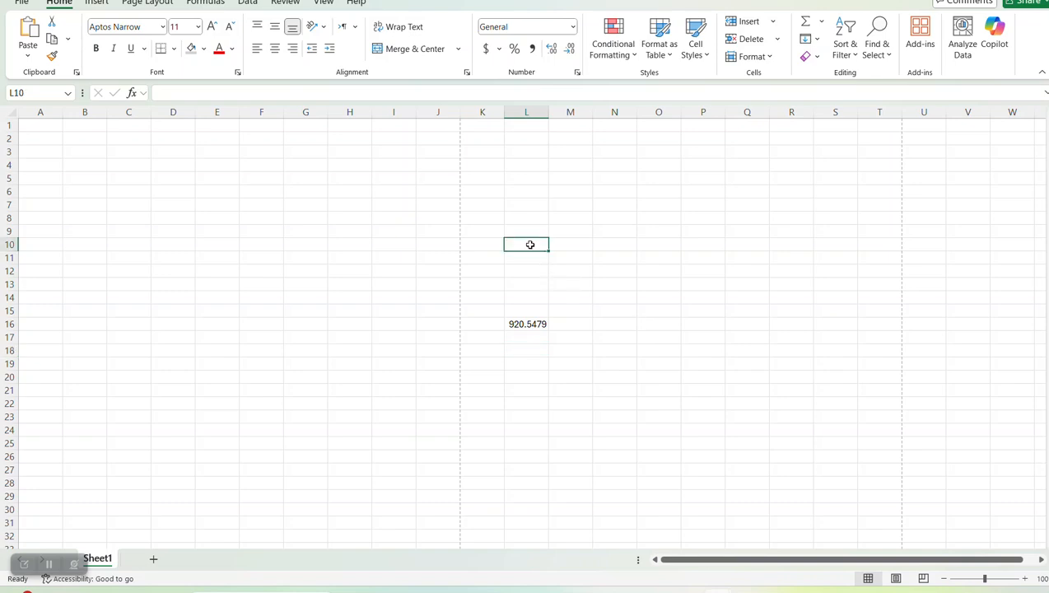
pyautogui.write('12000')
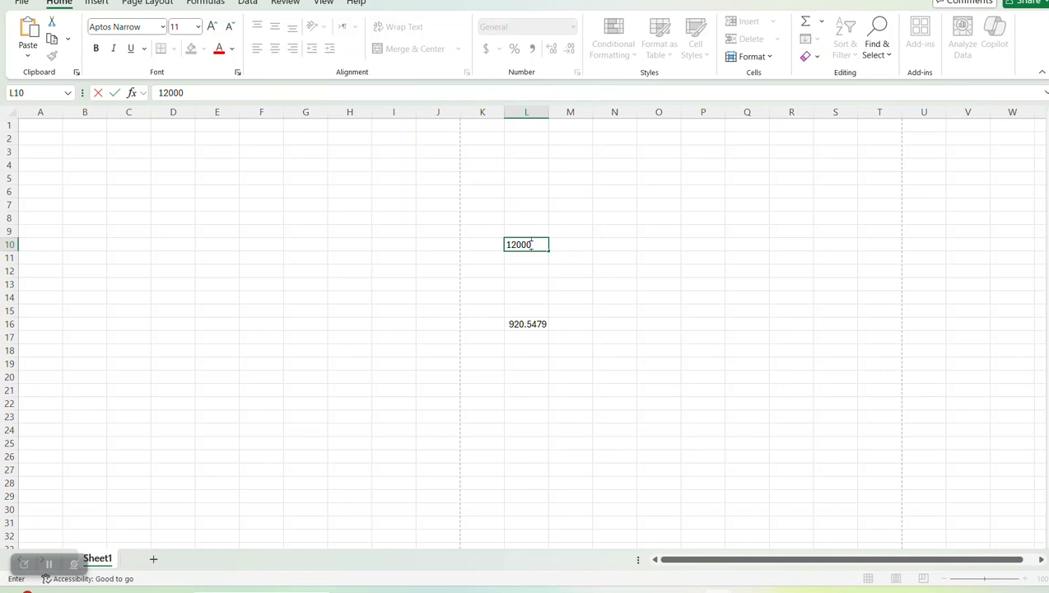
pyautogui.write('8')
pyautogui.press('BackSpace')
pyautogui.write('*')
pyautogui.write('31/365')
pyautogui.doubleClick(550, 111)
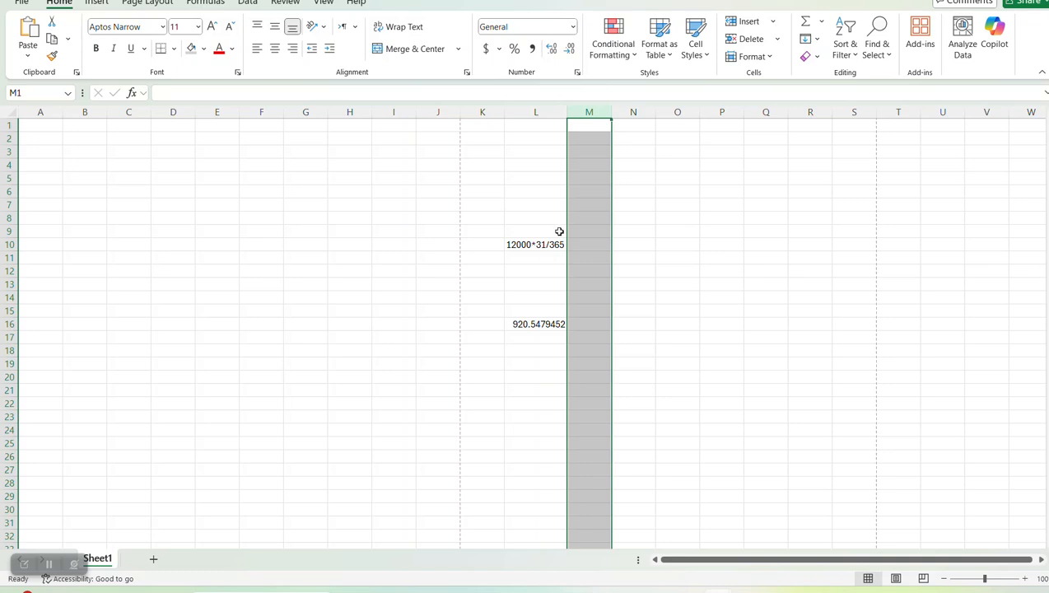
# - Enter the period labels jan in cell N6 and dec in cell O6
pyautogui.click(631, 188)
pyautogui.doubleClick(634, 191)
pyautogui.write('jan')
pyautogui.press('Tab')
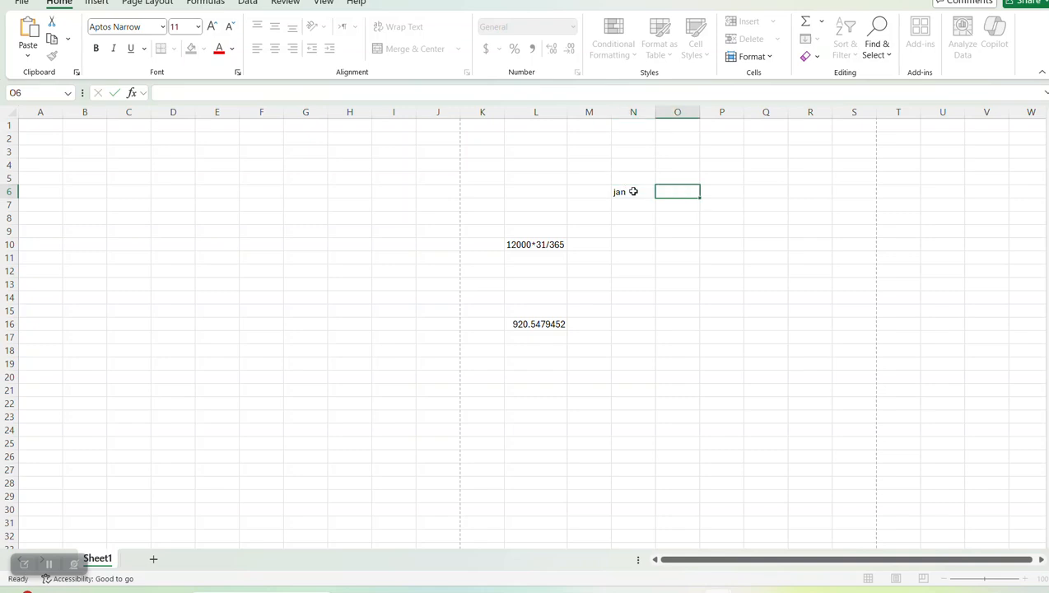
pyautogui.write('dec')
pyautogui.press('Tab')
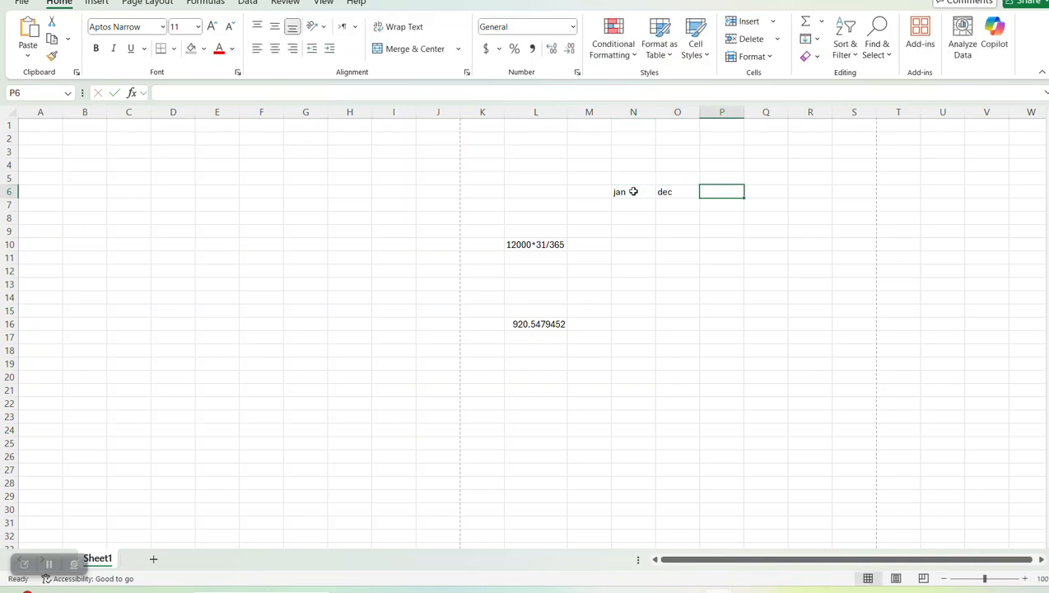
# - Enter the number of days, 365, in cell N7 and the amount 12000 in cell N8
pyautogui.click(641, 206)
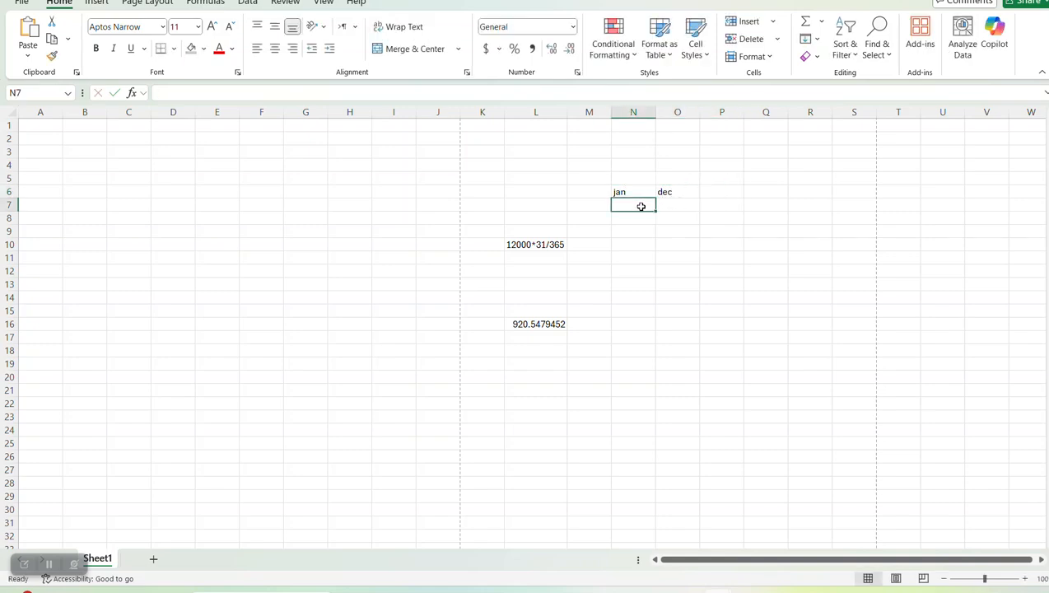
pyautogui.write('365')
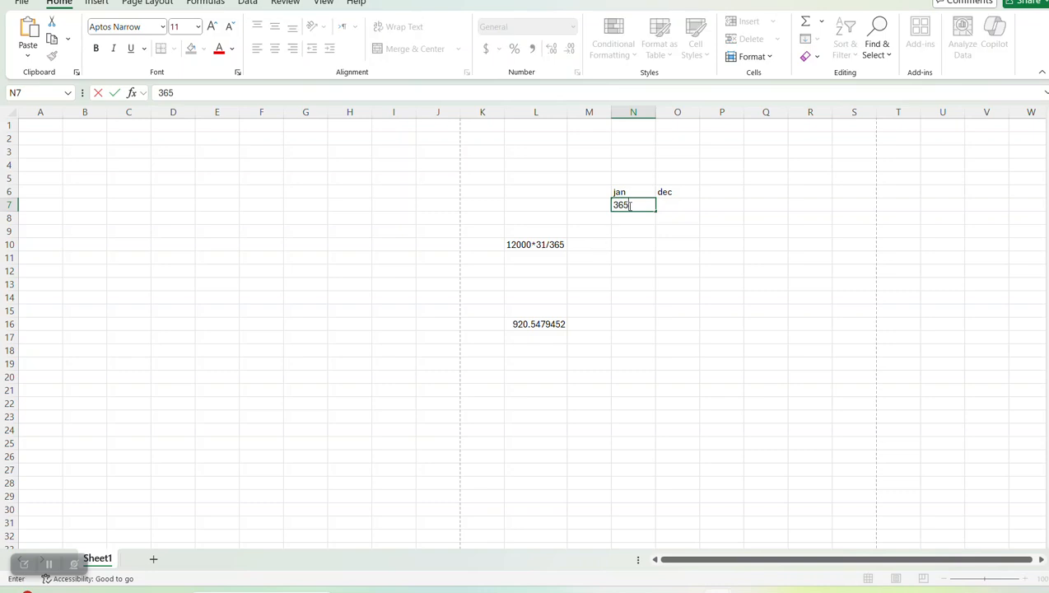
pyautogui.click(626, 219)
pyautogui.write('12000')
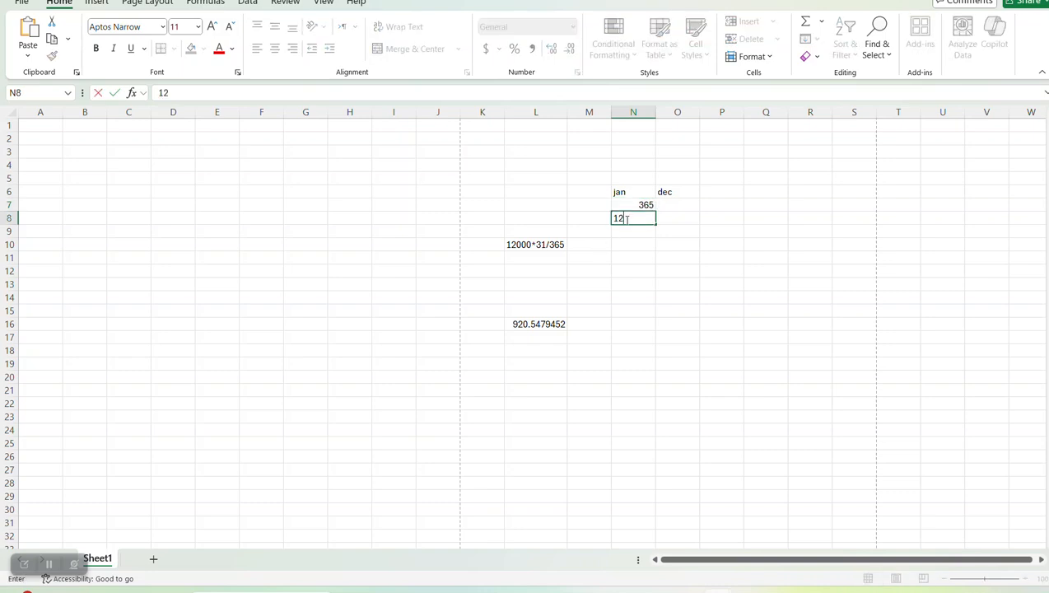
# - Label the calculation rows by entering Jan in cell M10 and feb in cell M11
pyautogui.click(579, 244)
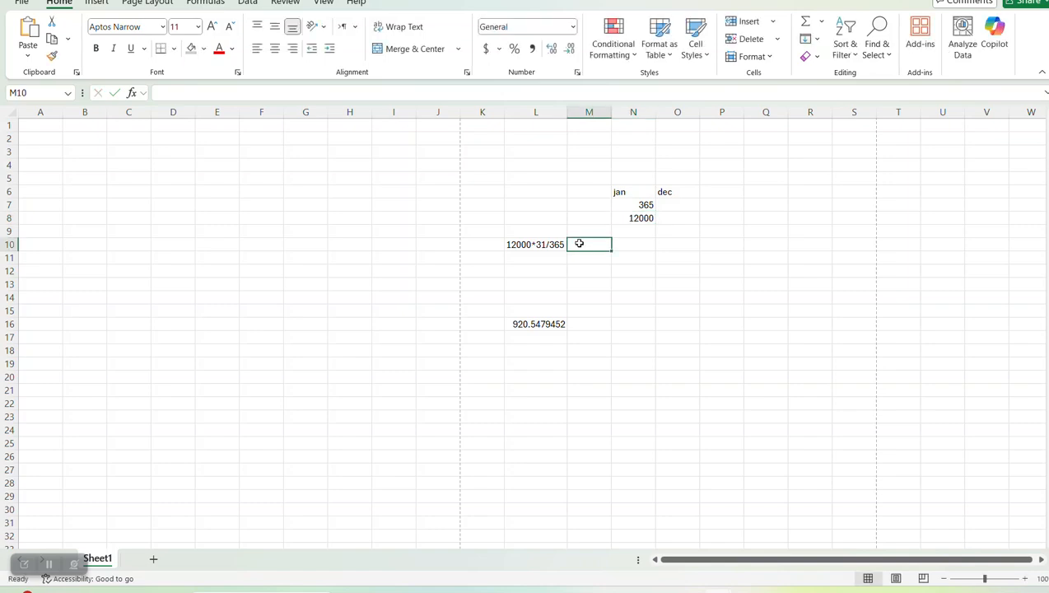
pyautogui.press('capslock')
pyautogui.write('J')
pyautogui.press('capslock')
pyautogui.write('an')
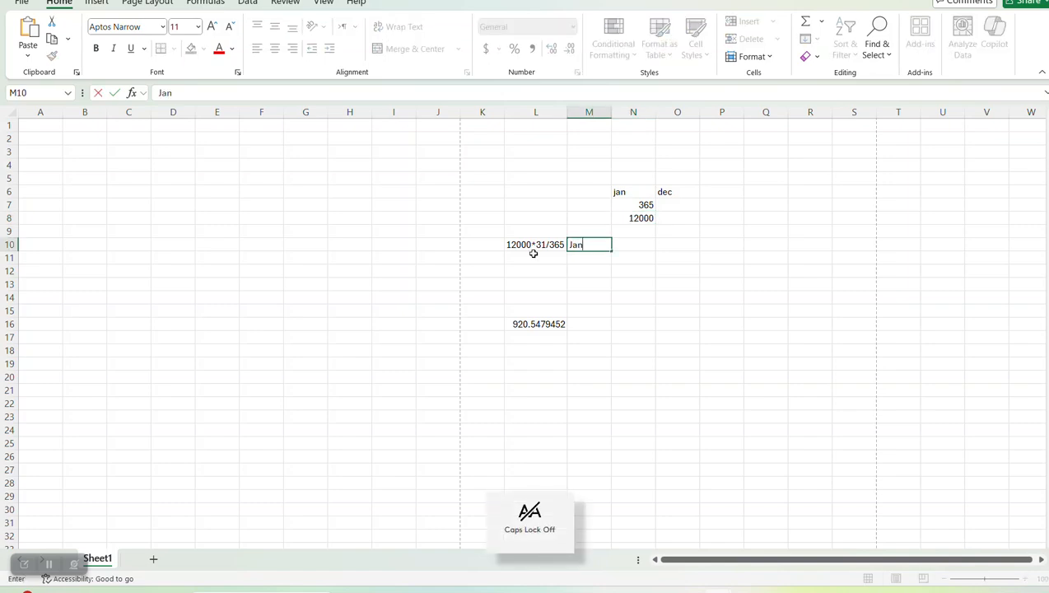
pyautogui.click(588, 263)
pyautogui.write('feb')
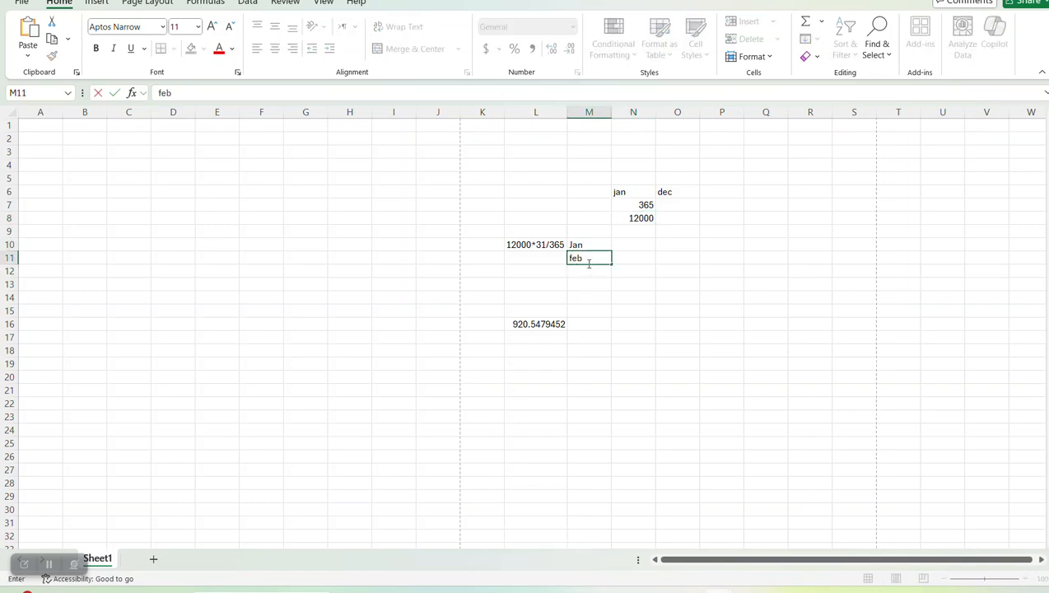
# - Enter 12000*28/365 in cell L11 and check the number of days in February 2025 in the system calendar
pyautogui.click(545, 256)
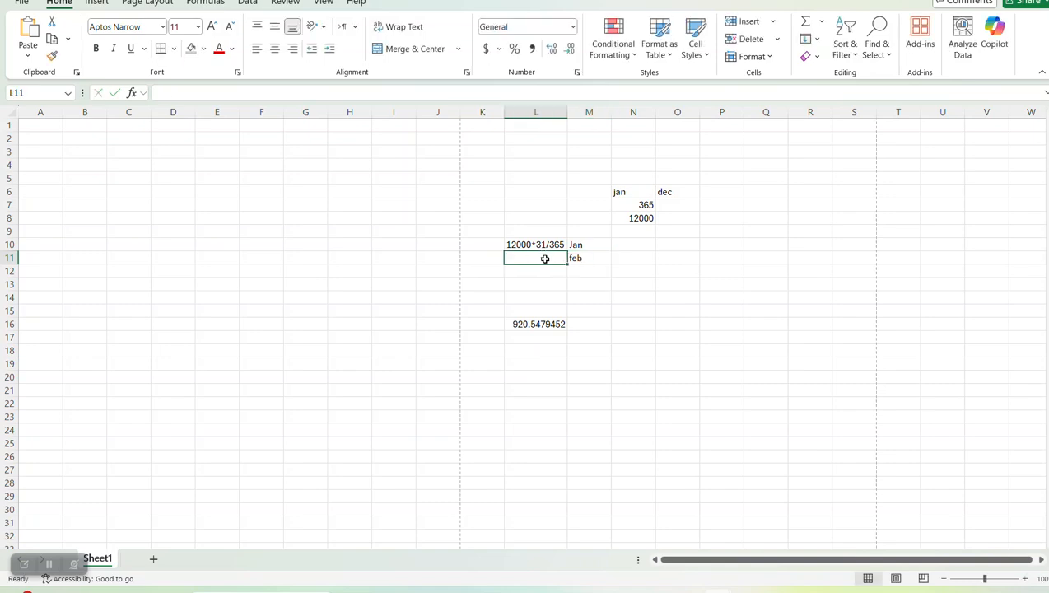
pyautogui.write('12000')
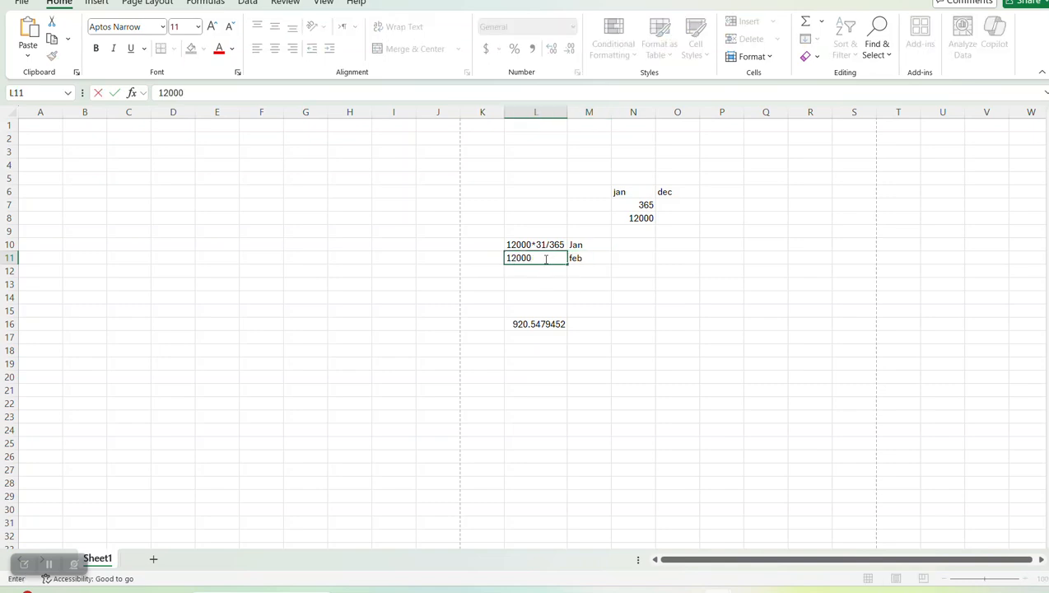
pyautogui.write('*28/365')
pyautogui.click(592, 243)
pyautogui.moveTo(592, 244); pyautogui.dragTo(591, 258)
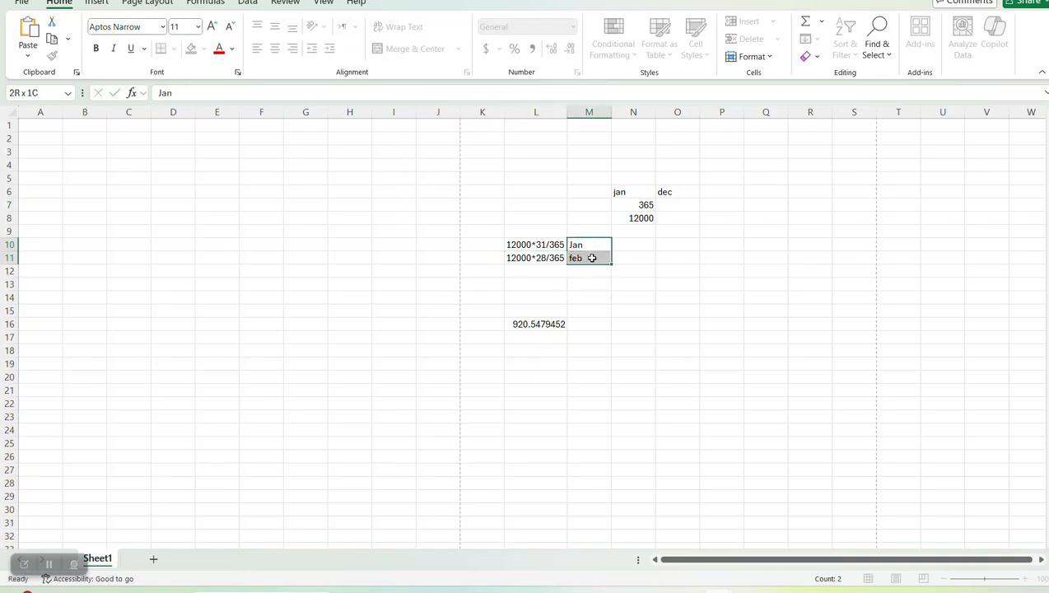
pyautogui.click(1010, 591)
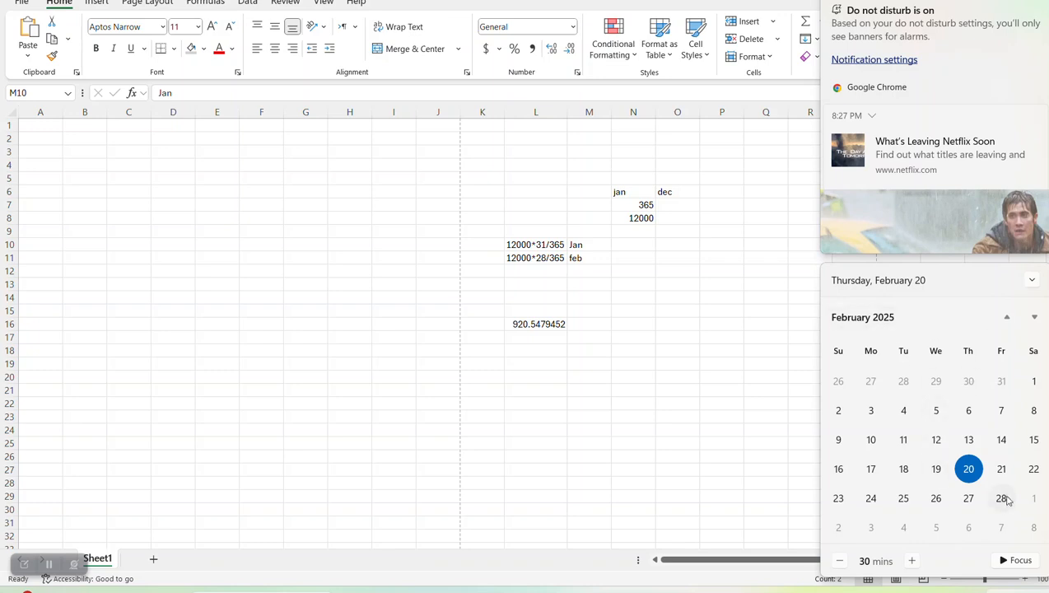
pyautogui.click(644, 321)
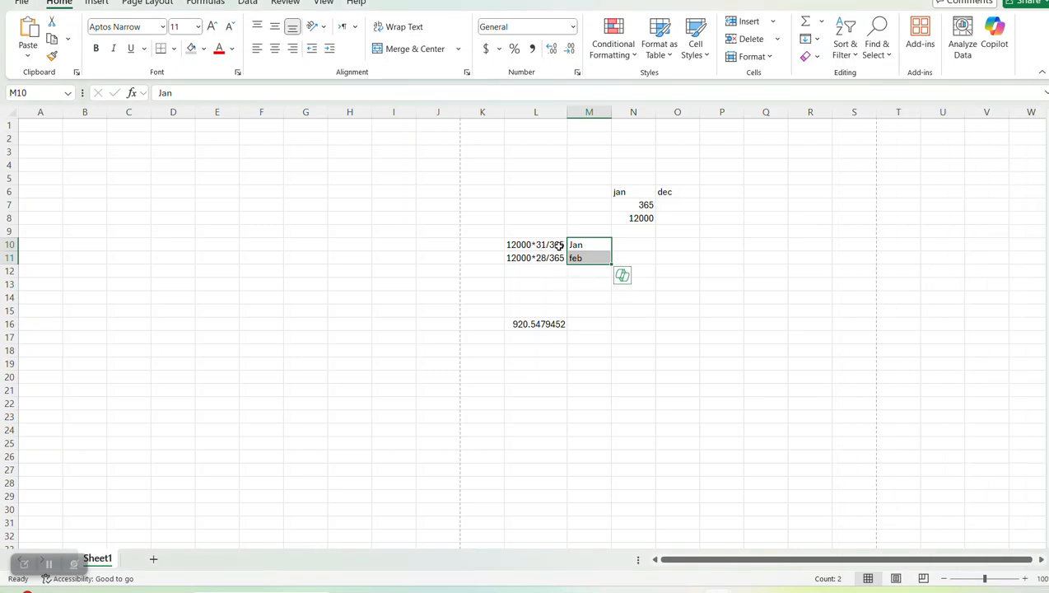
# - Select cell N10 for the January amount, switch to the Calculator app and calculate 12000*31/365
pyautogui.click(619, 244)
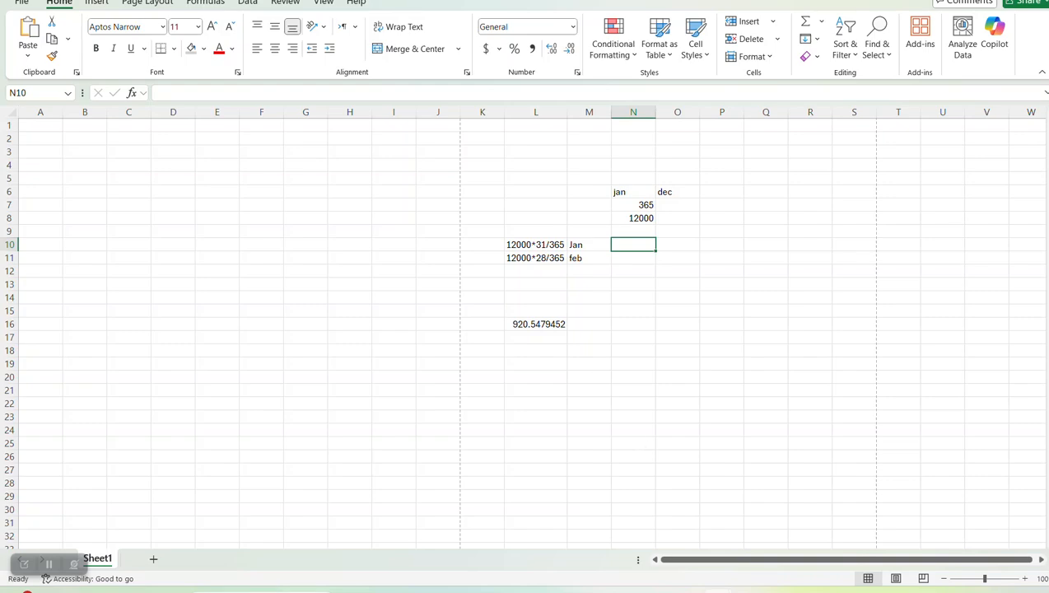
pyautogui.moveTo(271, 588)
pyautogui.write('ca')
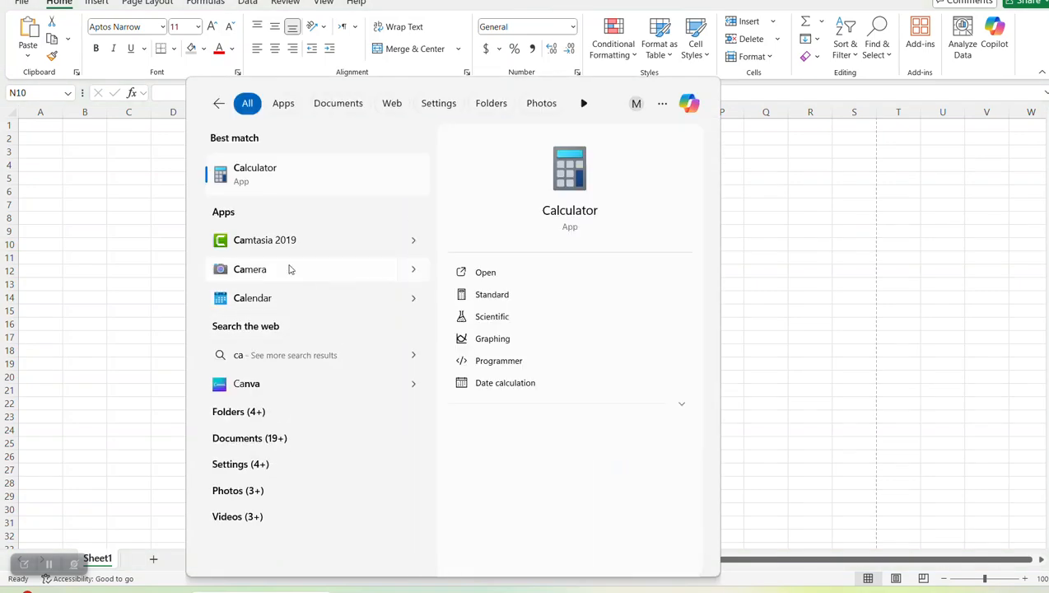
pyautogui.click(412, 176)
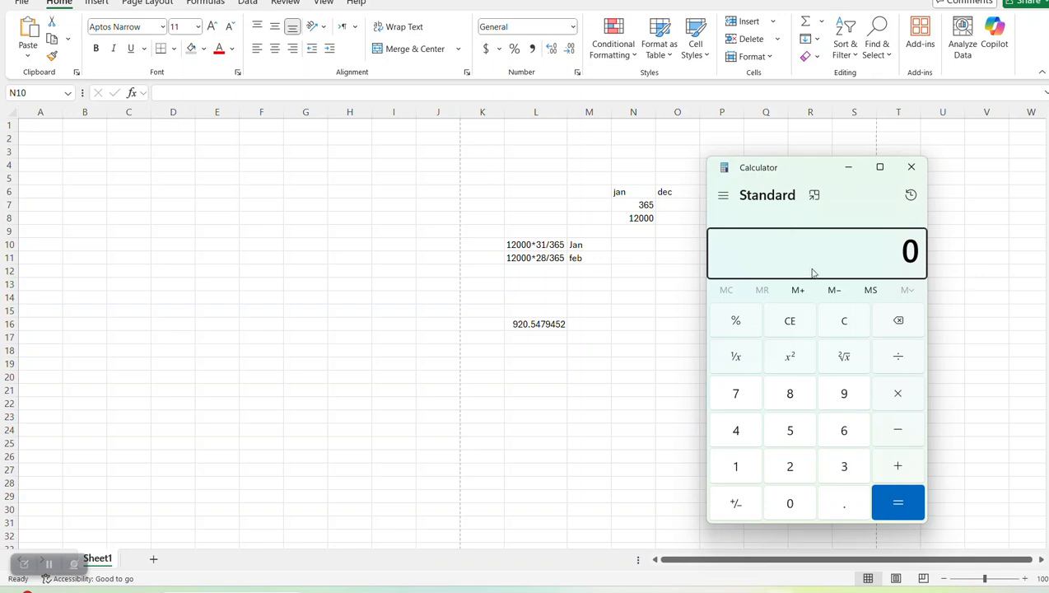
pyautogui.write('1222')
pyautogui.press('BackSpace')
pyautogui.press('BackSpace')
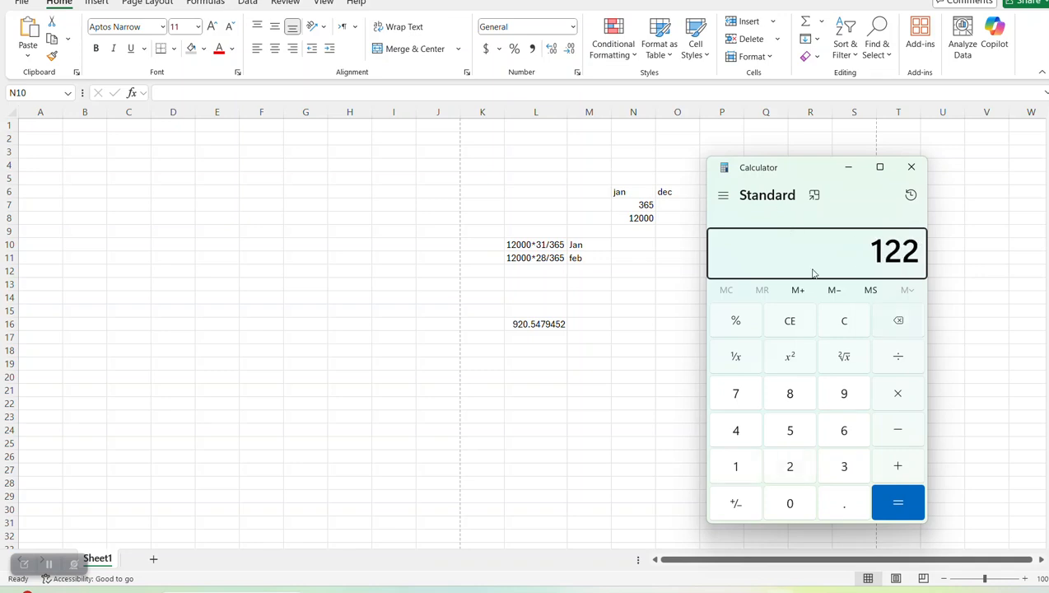
pyautogui.write('000*31')
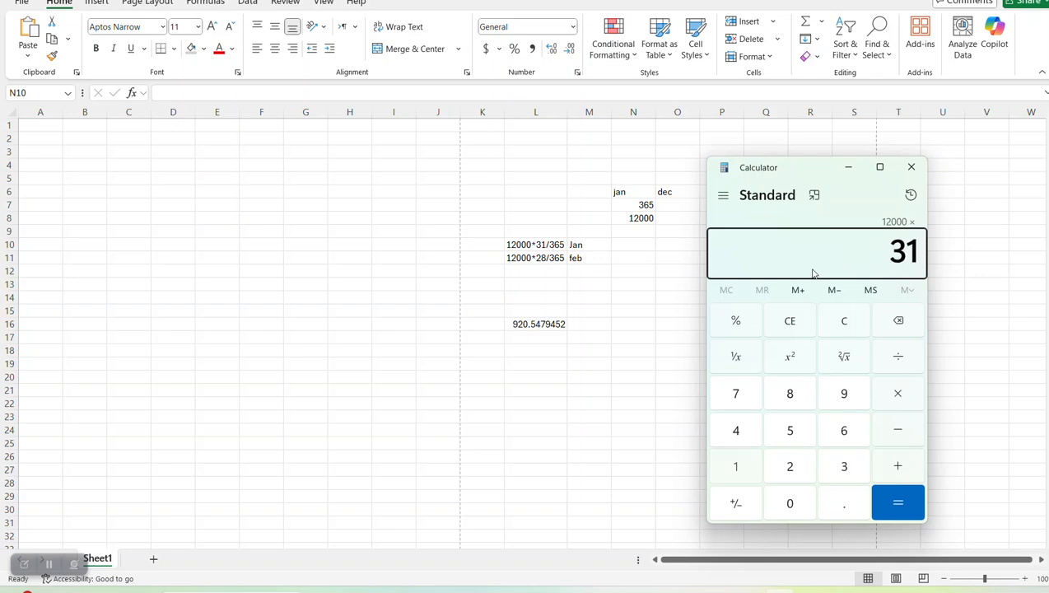
pyautogui.write('/365')
pyautogui.press('Return')
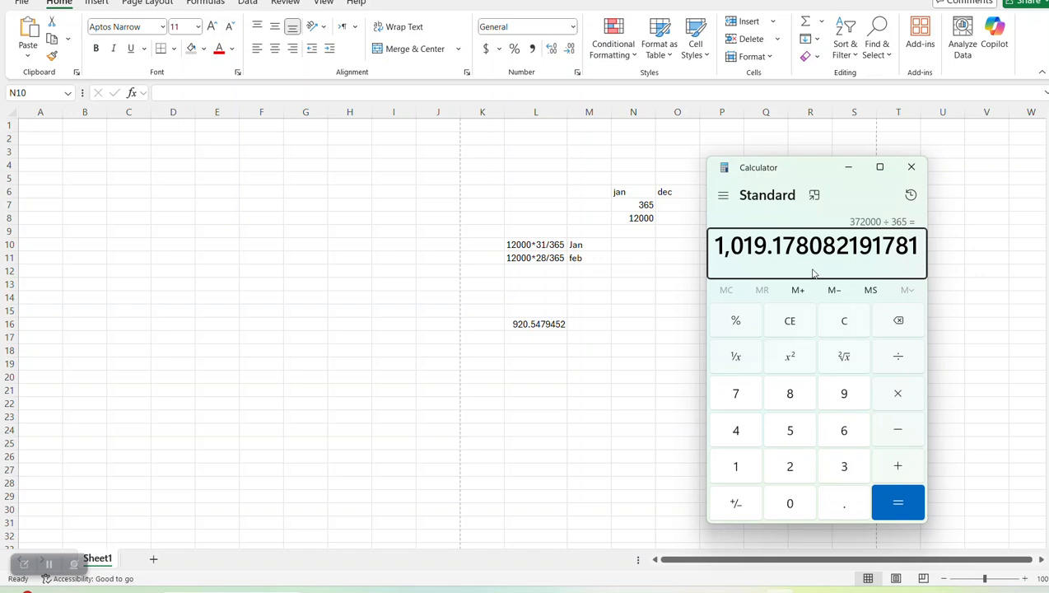
# - Copy the January result up to two decimals, 1,019.17, from Calculator into cell N10 of the workbook
pyautogui.moveTo(715, 245); pyautogui.dragTo(792, 245)
pyautogui.hotkey('ctrl', 'c')
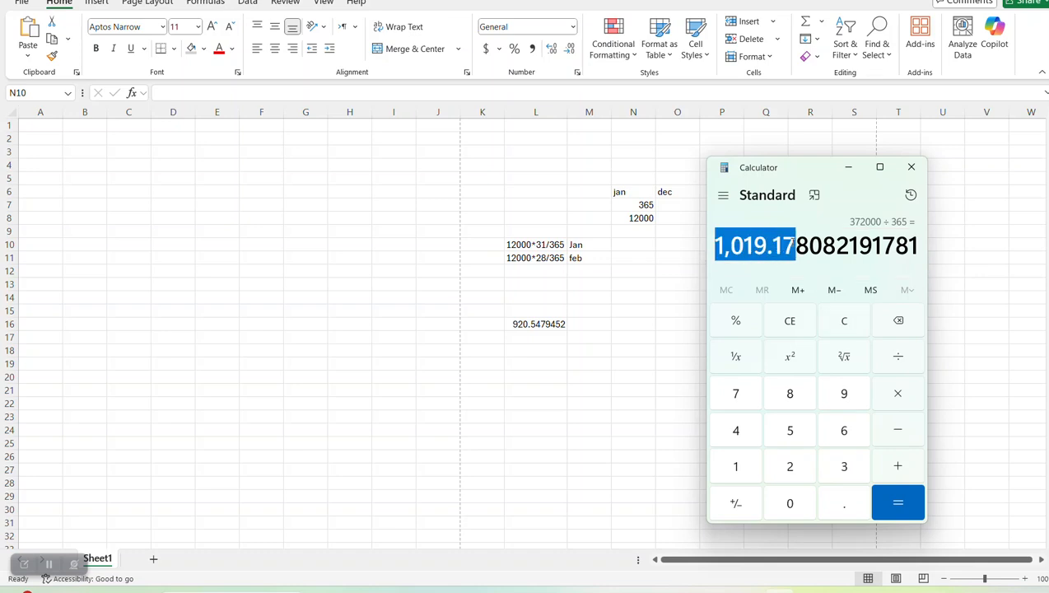
pyautogui.click(628, 245)
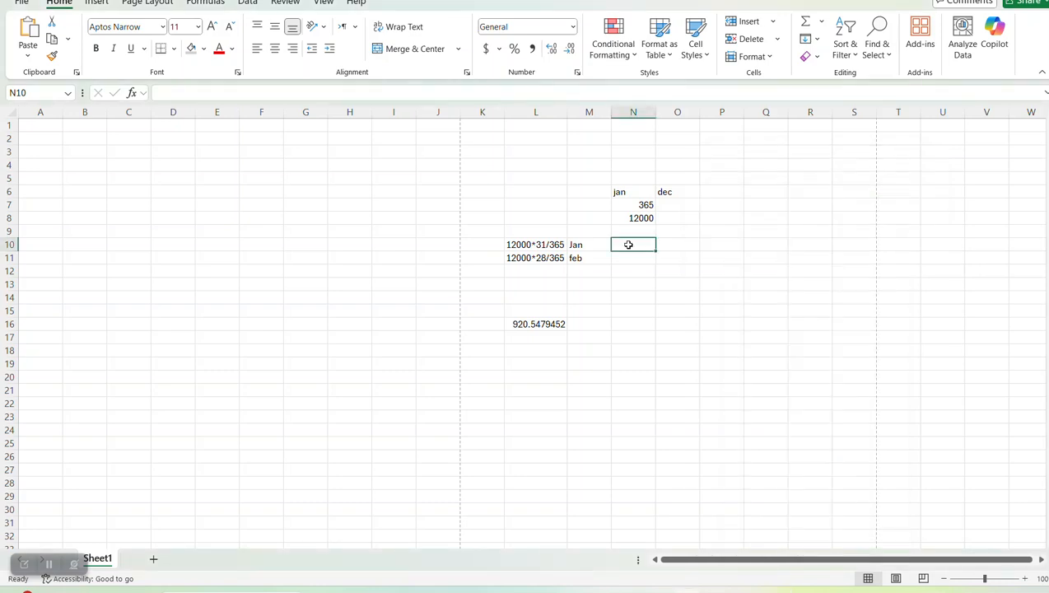
pyautogui.hotkey('ctrl', 'v')
# - Select cell N11 for the February amount, return to Calculator, clear it and calculate 12000*28/365
pyautogui.click(632, 260)
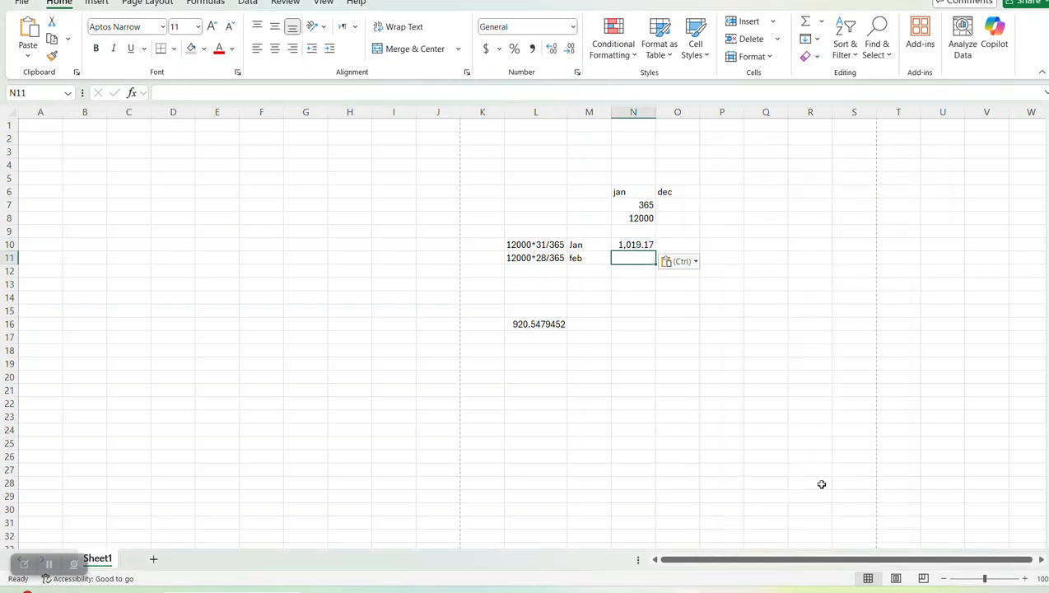
pyautogui.click(782, 587)
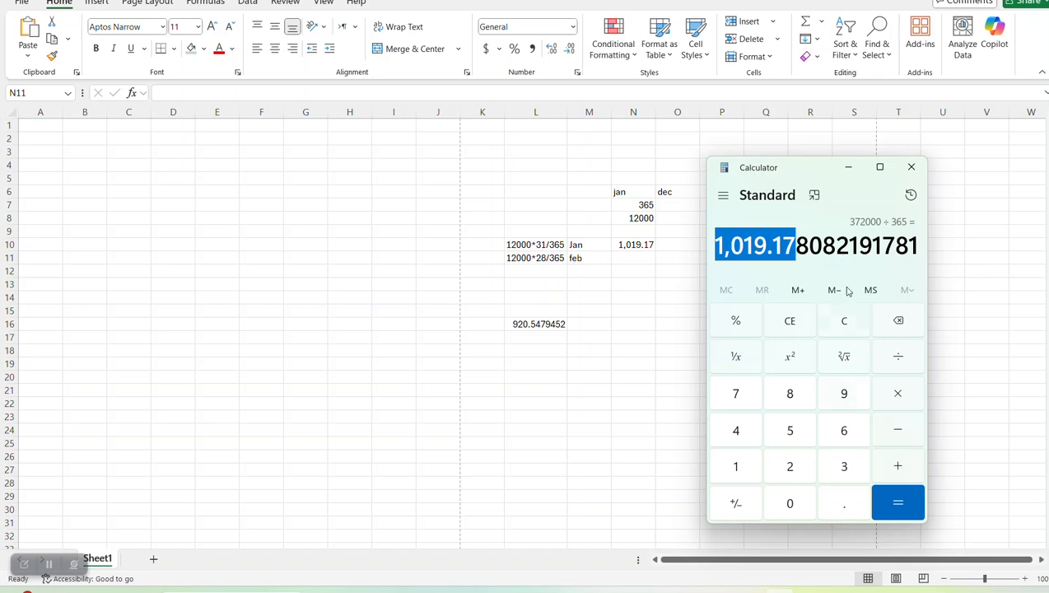
pyautogui.click(843, 319)
pyautogui.write('120000')
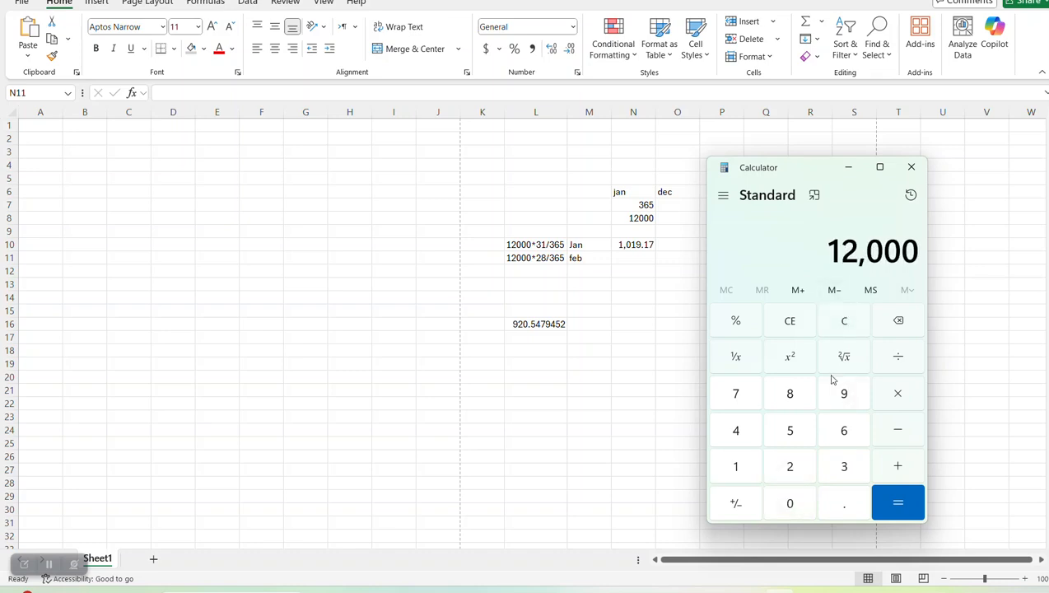
pyautogui.write('*28/')
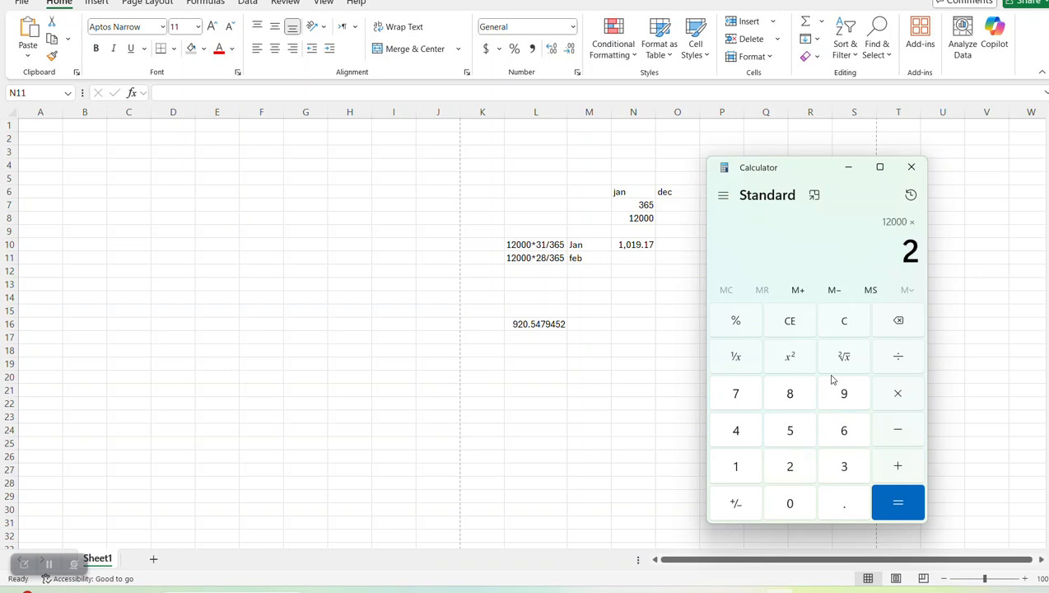
pyautogui.write('365')
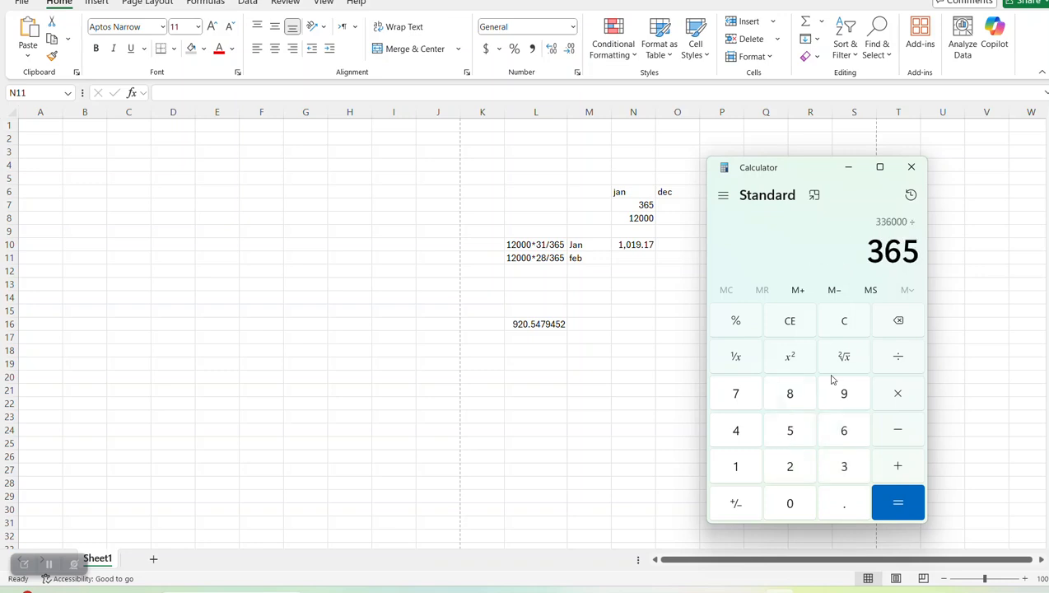
pyautogui.press('Return')
# - Copy the February result up to two decimals, 920.54, from Calculator into cell N11 of the workbook
pyautogui.moveTo(718, 244); pyautogui.dragTo(784, 242)
pyautogui.hotkey('ctrl', 'c')
pyautogui.click(638, 261)
pyautogui.hotkey('ctrl', 'v')
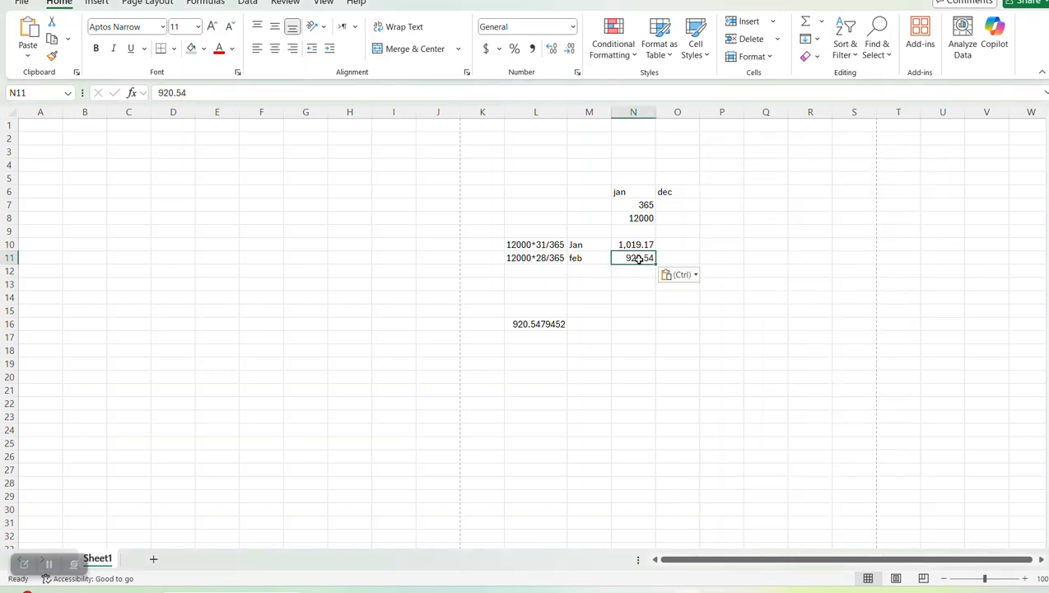
# - Add the January and February amounts in cell N12 with the formula =N10+N11
pyautogui.click(643, 273)
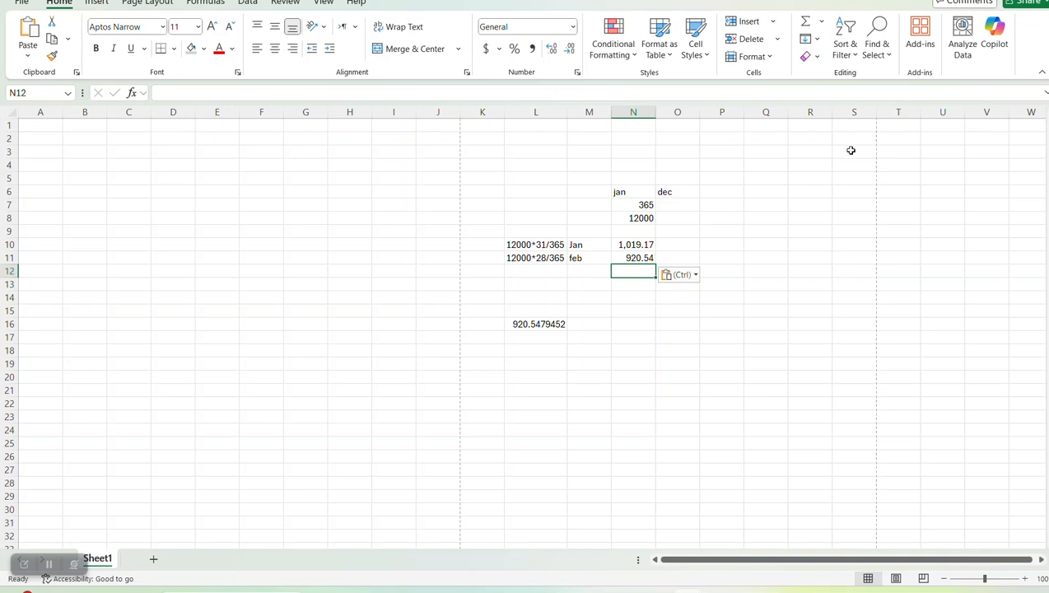
pyautogui.write('=')
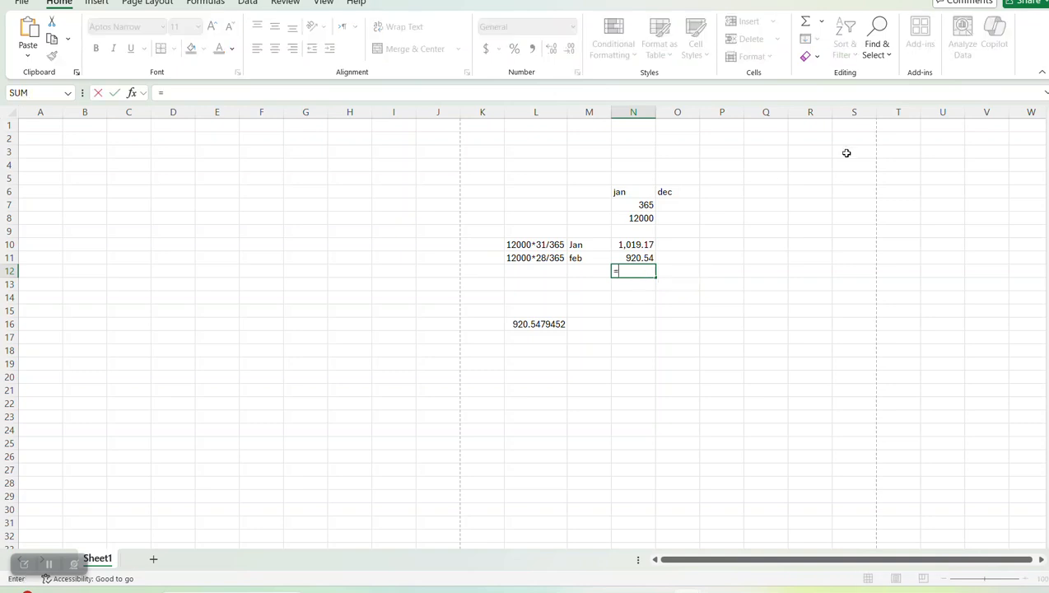
pyautogui.click(648, 243)
pyautogui.write('+')
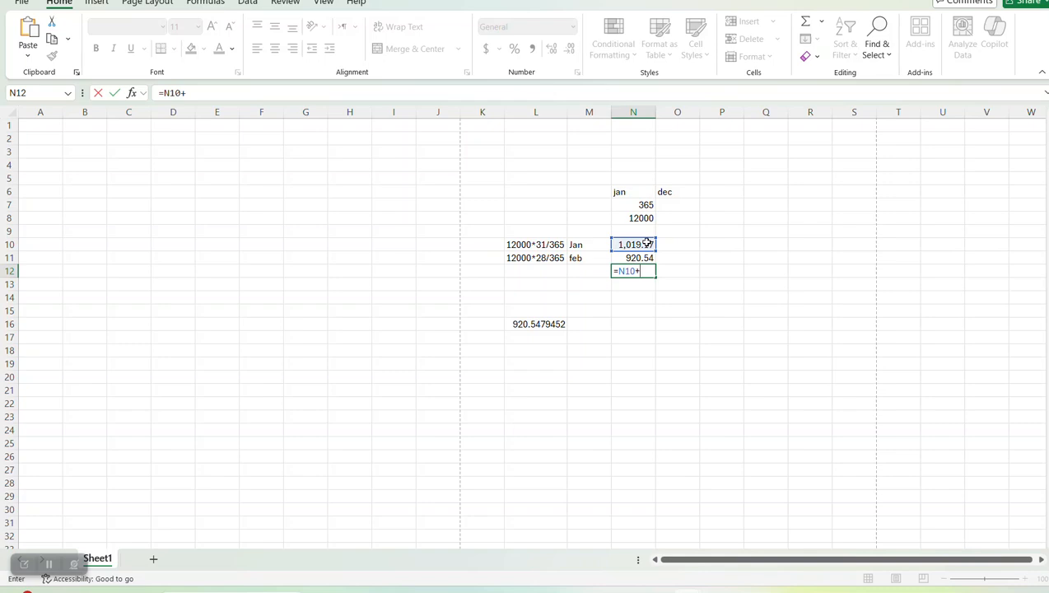
pyautogui.click(648, 258)
pyautogui.press('Return')
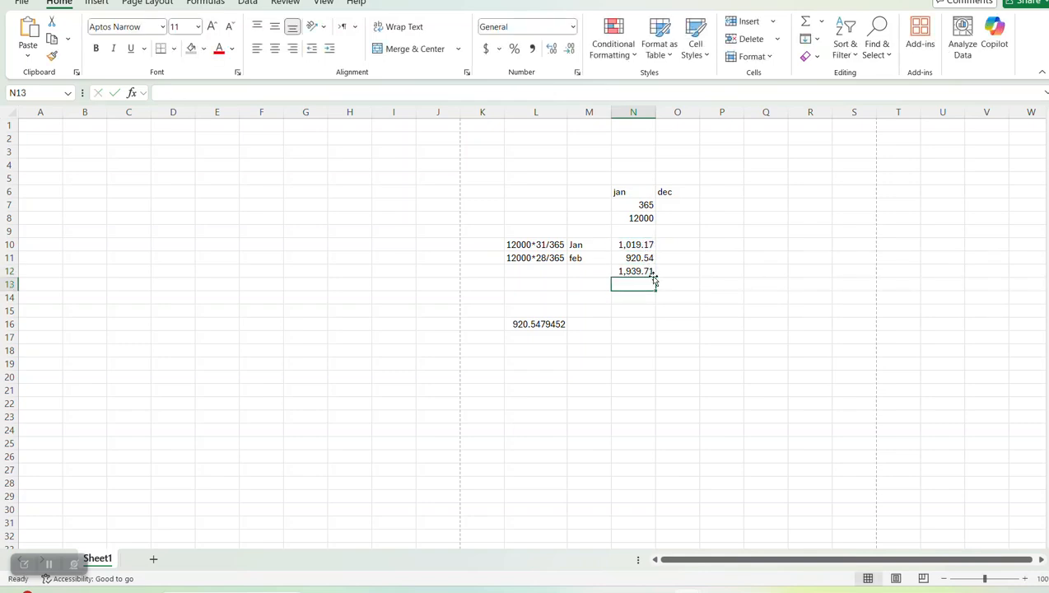
# - Compare the total in cell N12 with the journal entry amounts in the Create Multiperiod Accounting Execution Report PDF
pyautogui.hotkey('alt', 'Tab')
pyautogui.hotkey('alt', 'Tab')
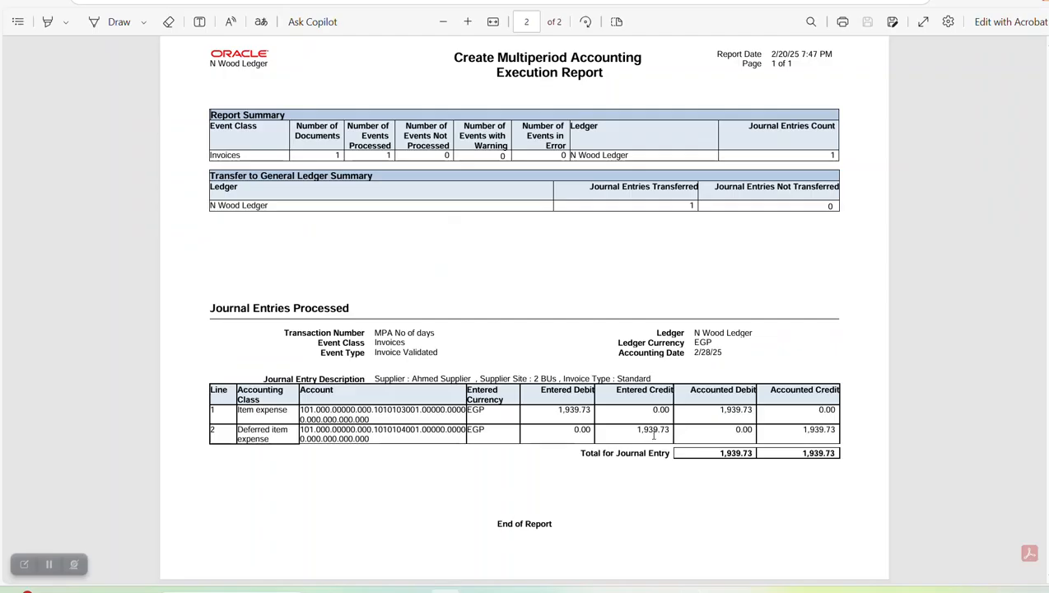
pyautogui.hotkey('alt', 'Tab')
pyautogui.click(647, 271)
pyautogui.hotkey('alt', 'Tab')
pyautogui.hotkey('alt', 'Tab')
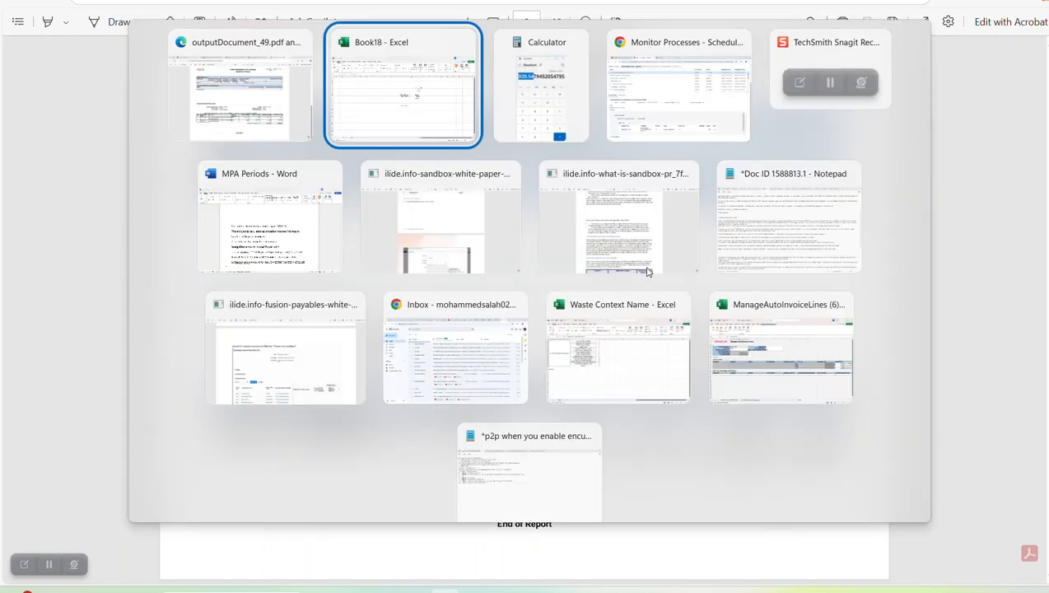